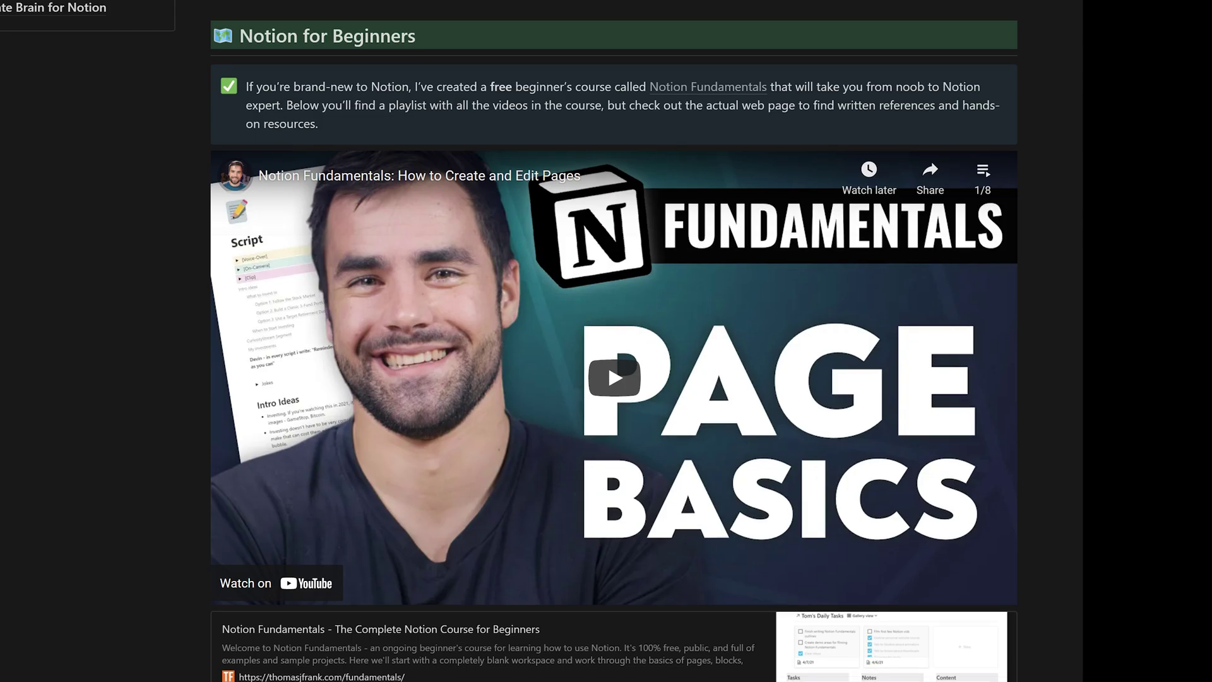
# Scroll down the Ultimate Brain home page to the Productivity Views links
pyautogui.scroll(-3, 613, 341)
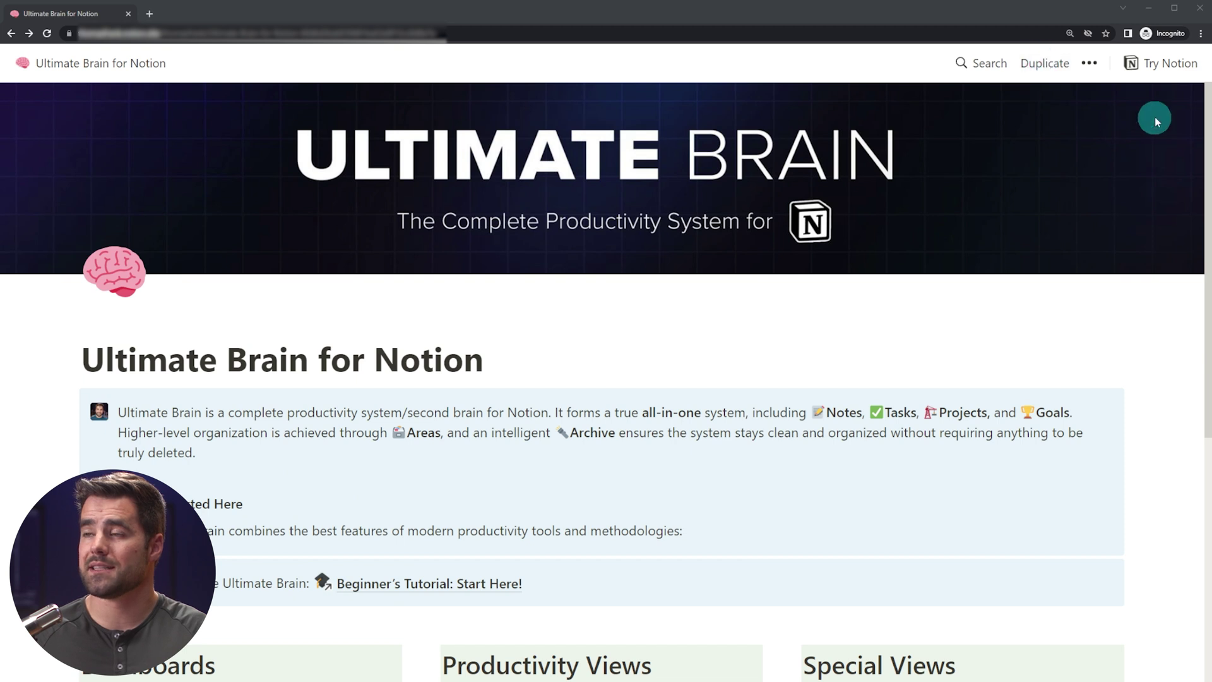
pyautogui.scroll(-6, 820, 392)
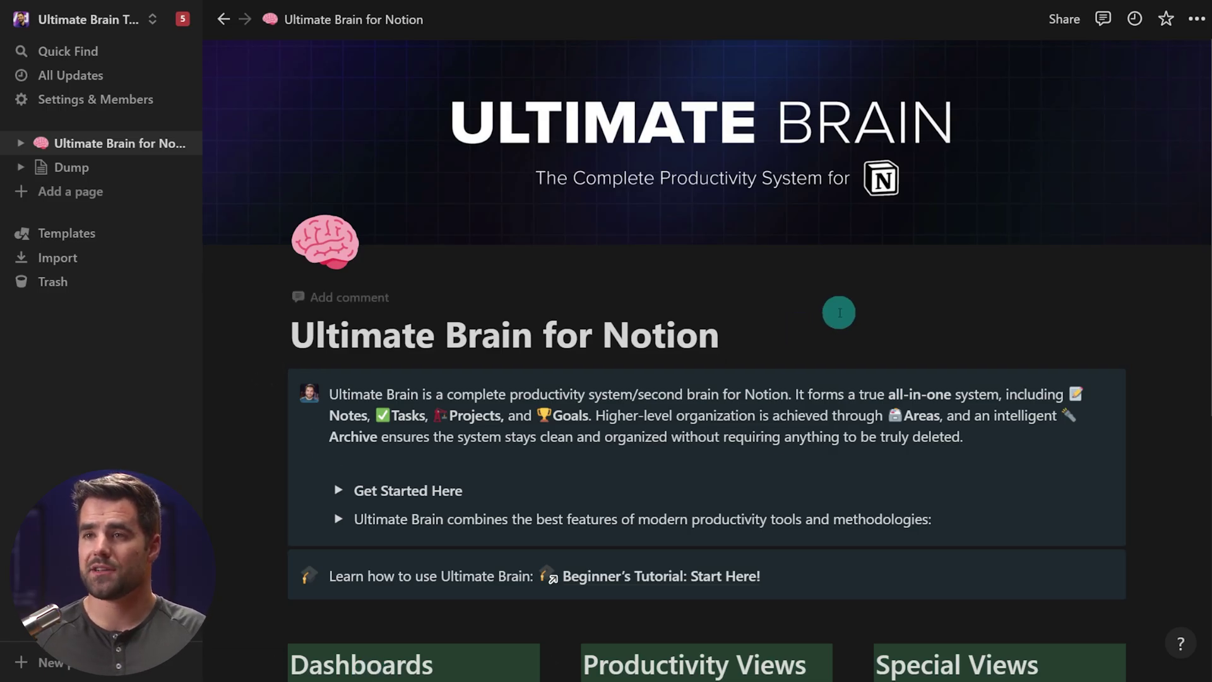
pyautogui.scroll(-1, 838, 312)
pyautogui.scroll(-4, 827, 314)
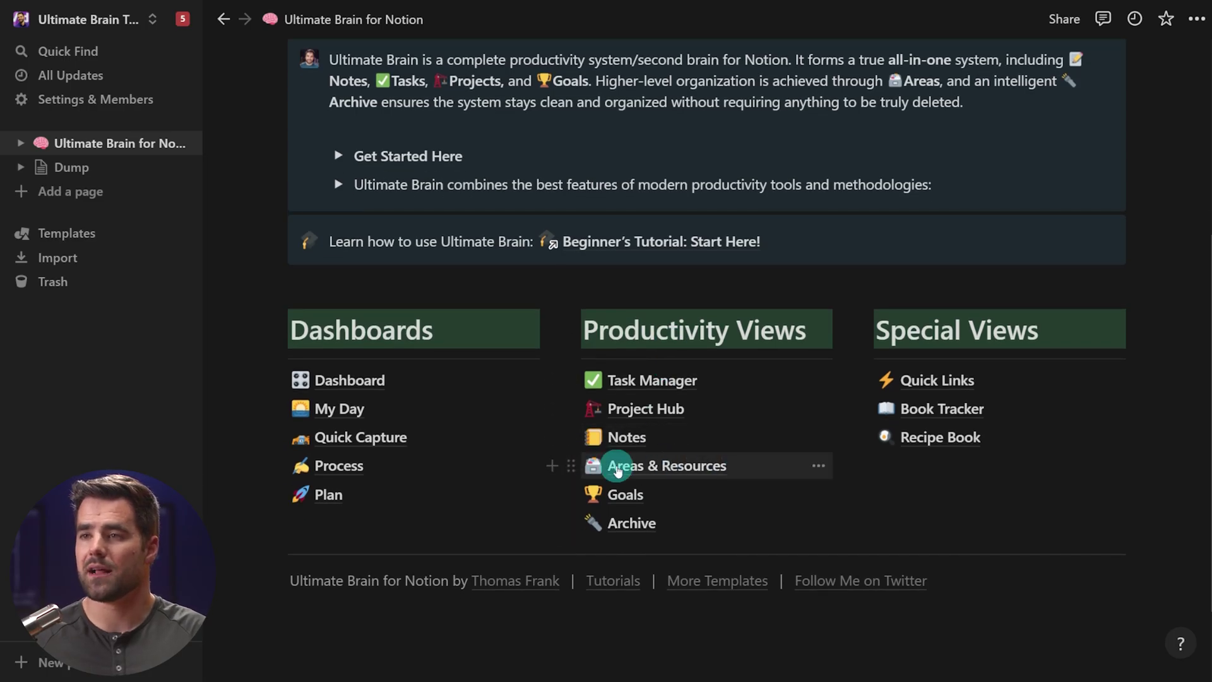
pyautogui.scroll(5, 747, 282)
pyautogui.scroll(-4, 801, 414)
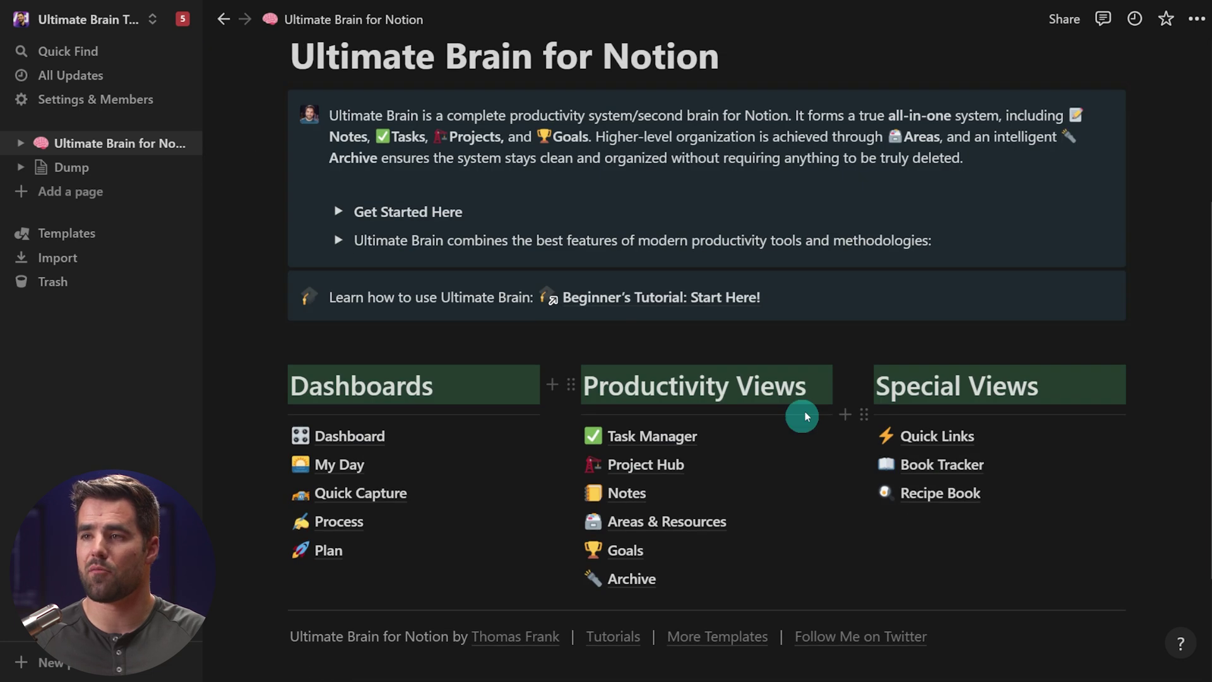
# On Areas & Resources, add a College Info Geek area built from the Area template
pyautogui.click(638, 533)
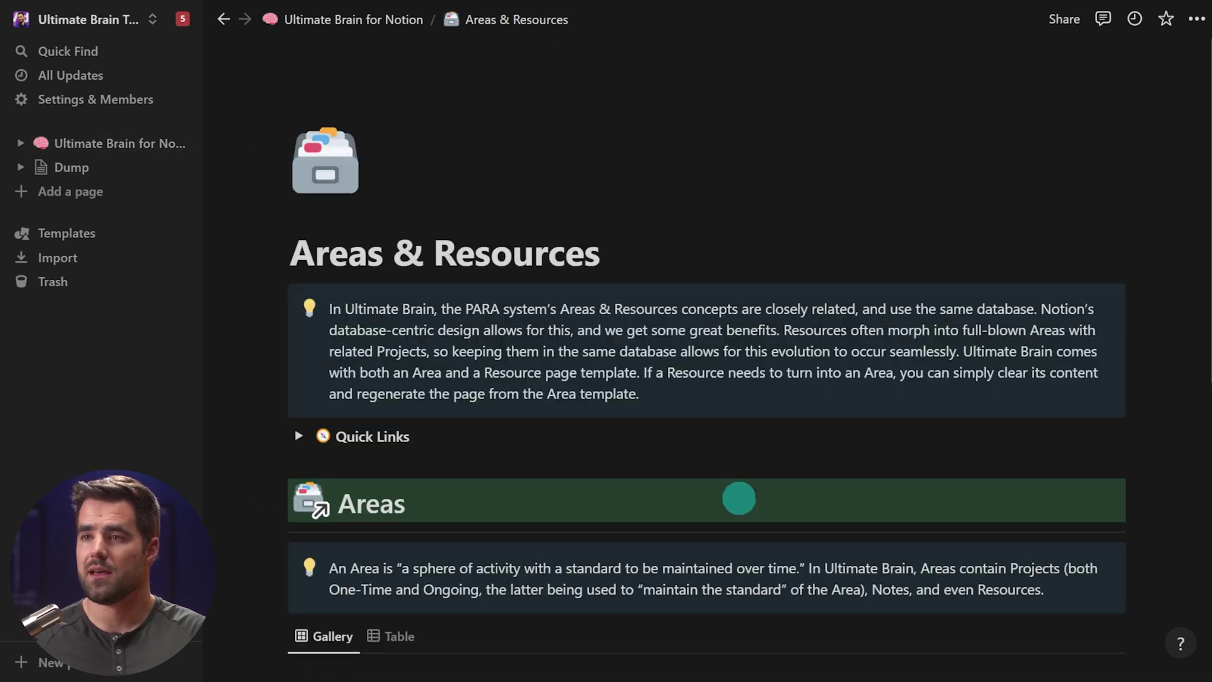
pyautogui.scroll(-5, 846, 464)
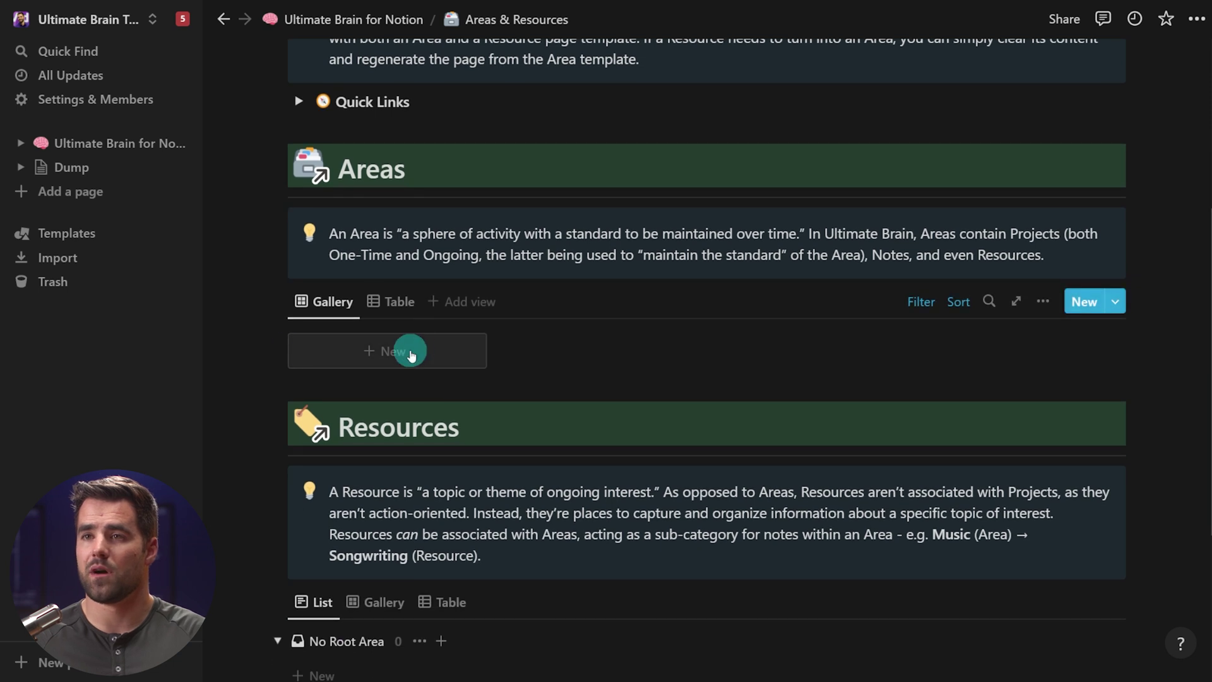
pyautogui.click(411, 356)
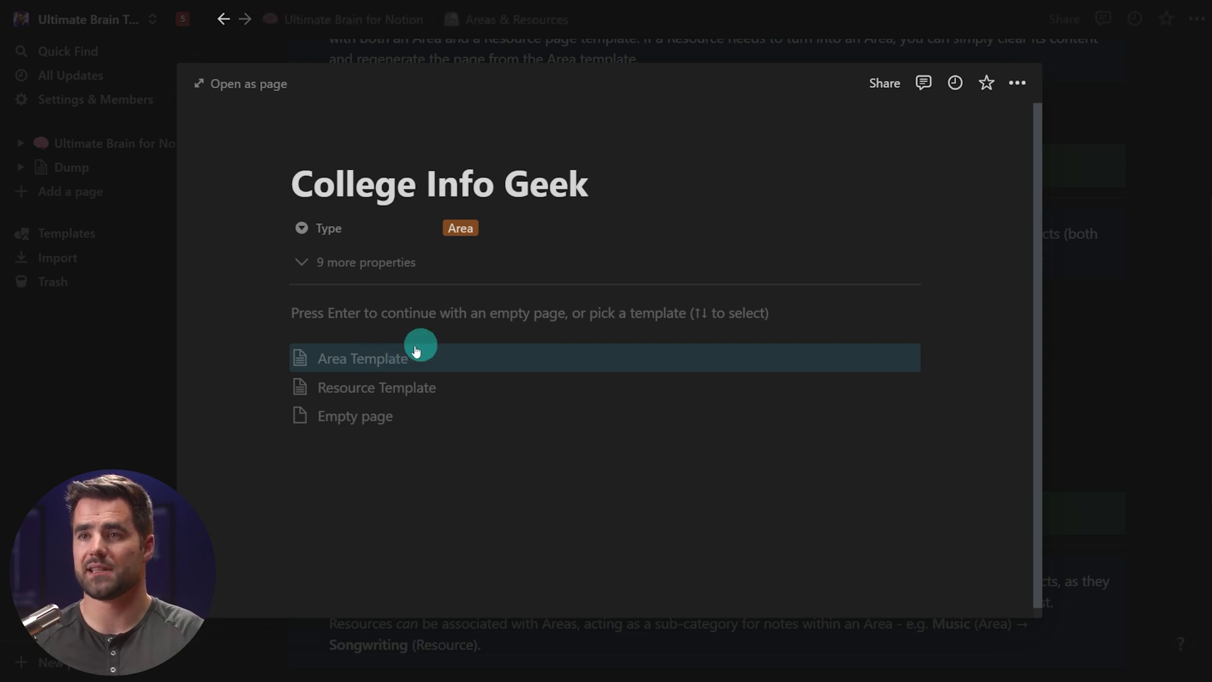
pyautogui.click(371, 360)
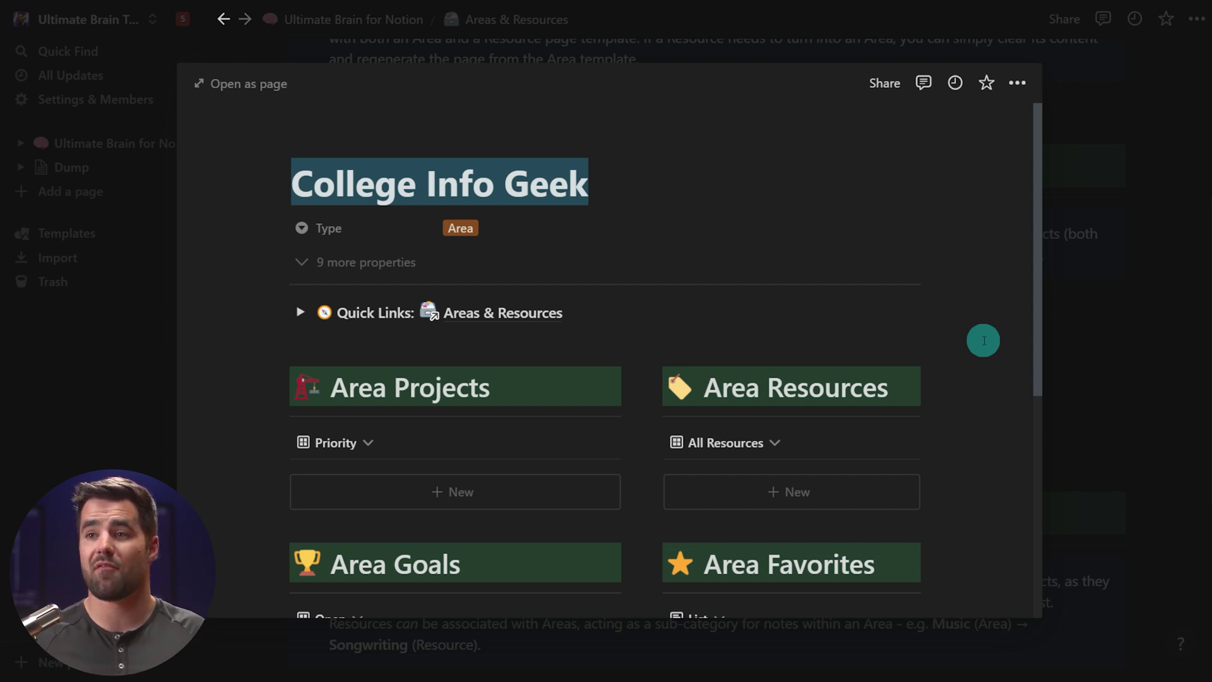
pyautogui.scroll(-1, 533, 454)
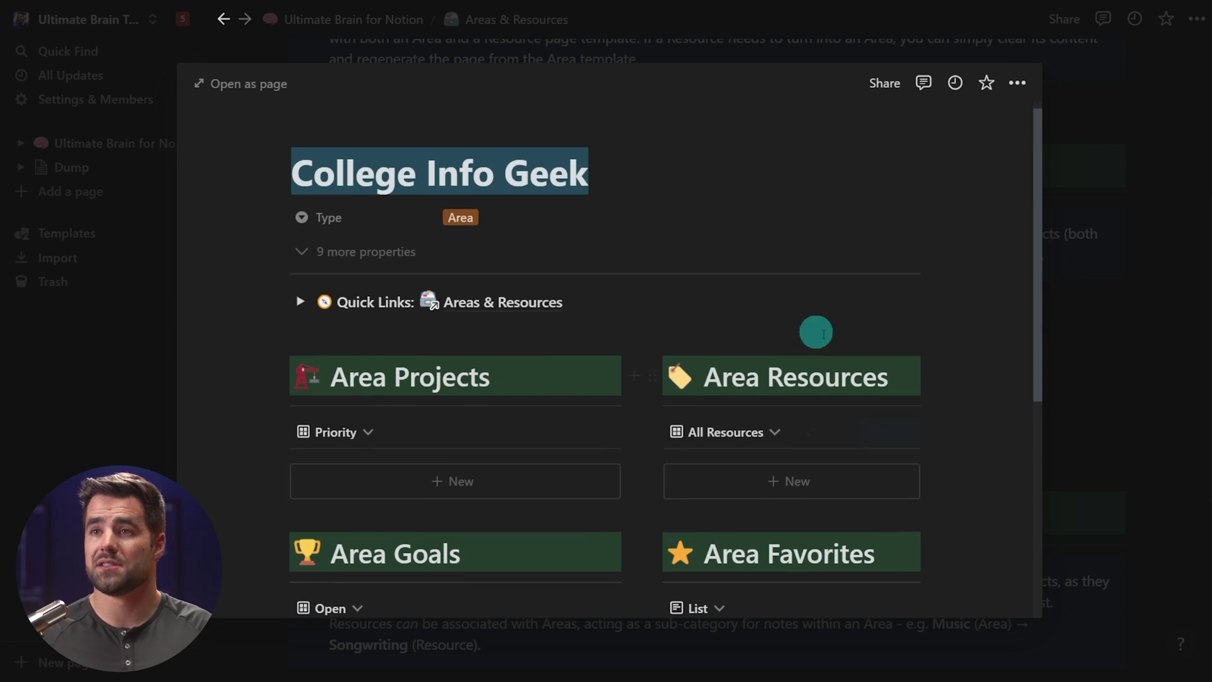
pyautogui.scroll(-2, 410, 358)
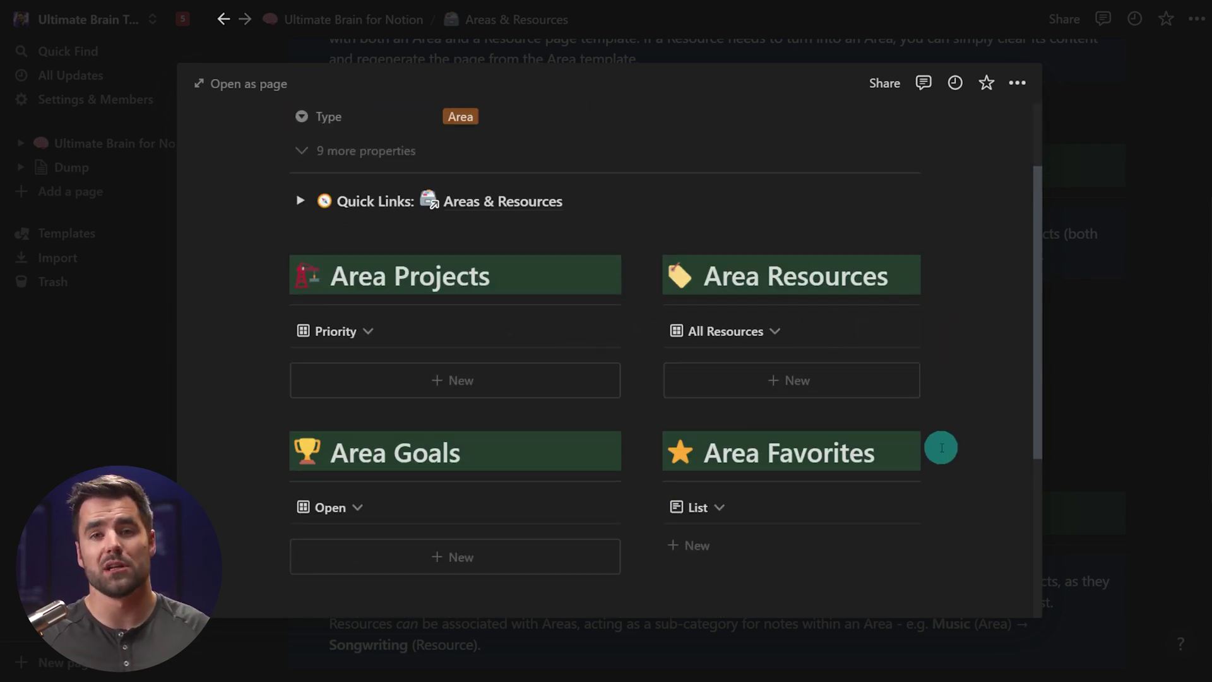
pyautogui.scroll(2, 1035, 436)
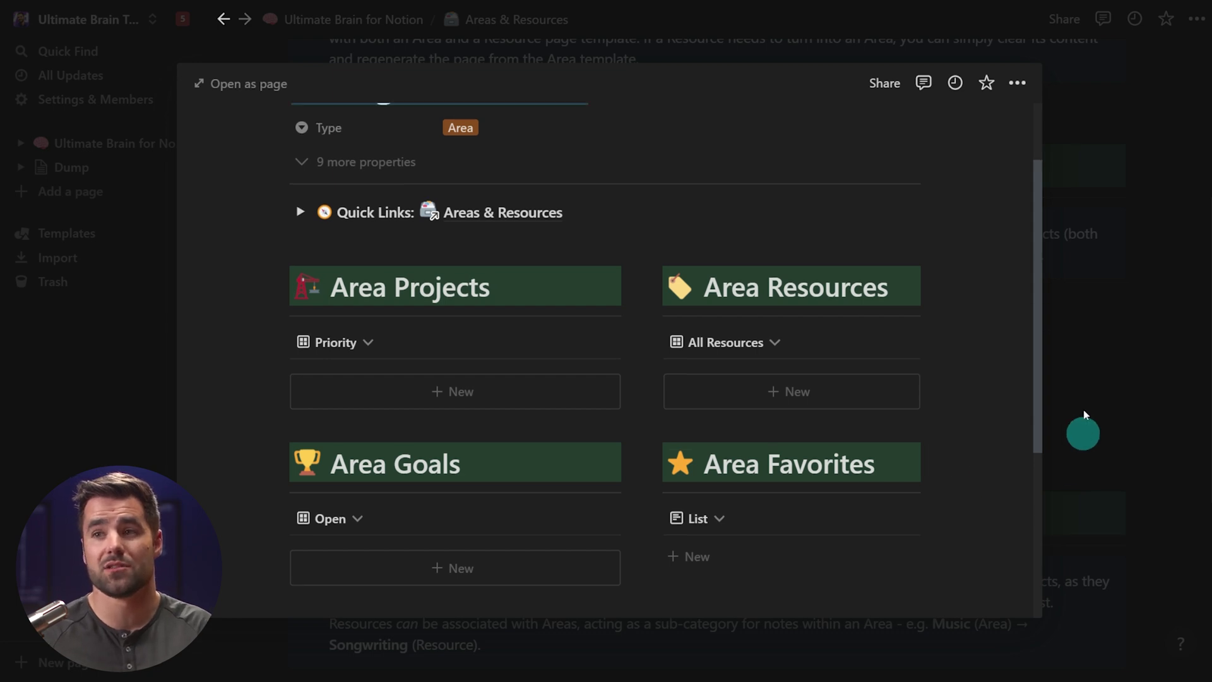
# Close the College Info Geek preview and look over the Areas gallery
pyautogui.click(1164, 371)
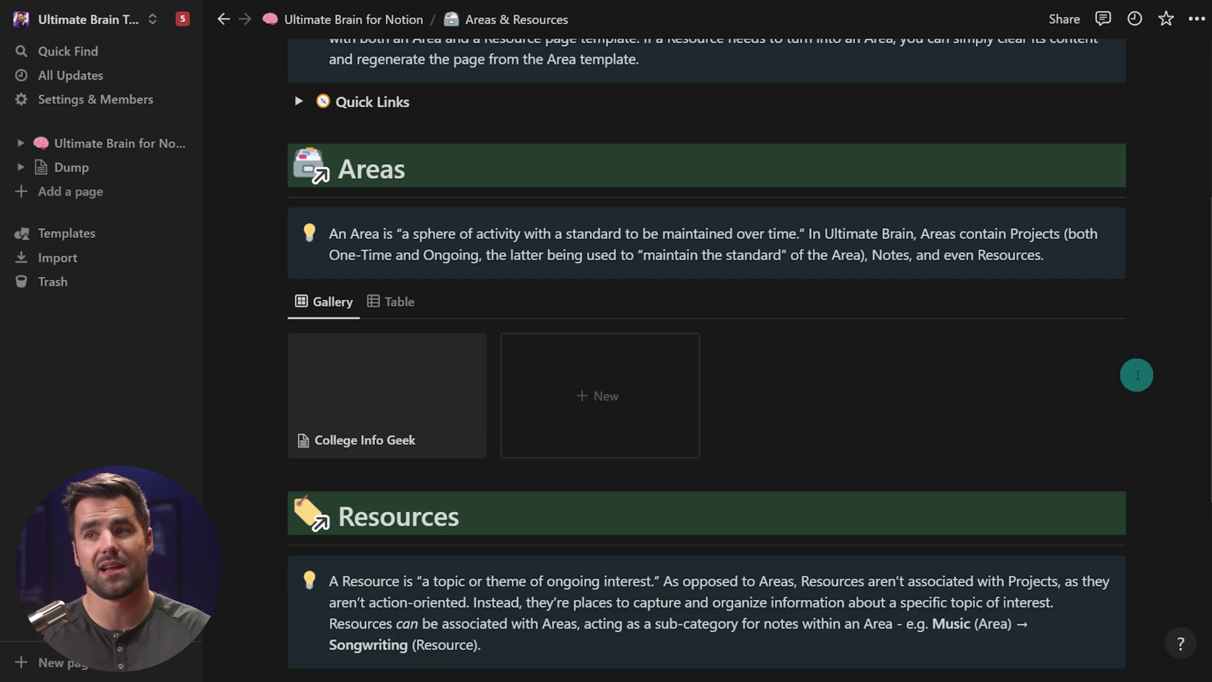
pyautogui.scroll(-3, 959, 344)
pyautogui.scroll(-3, 694, 334)
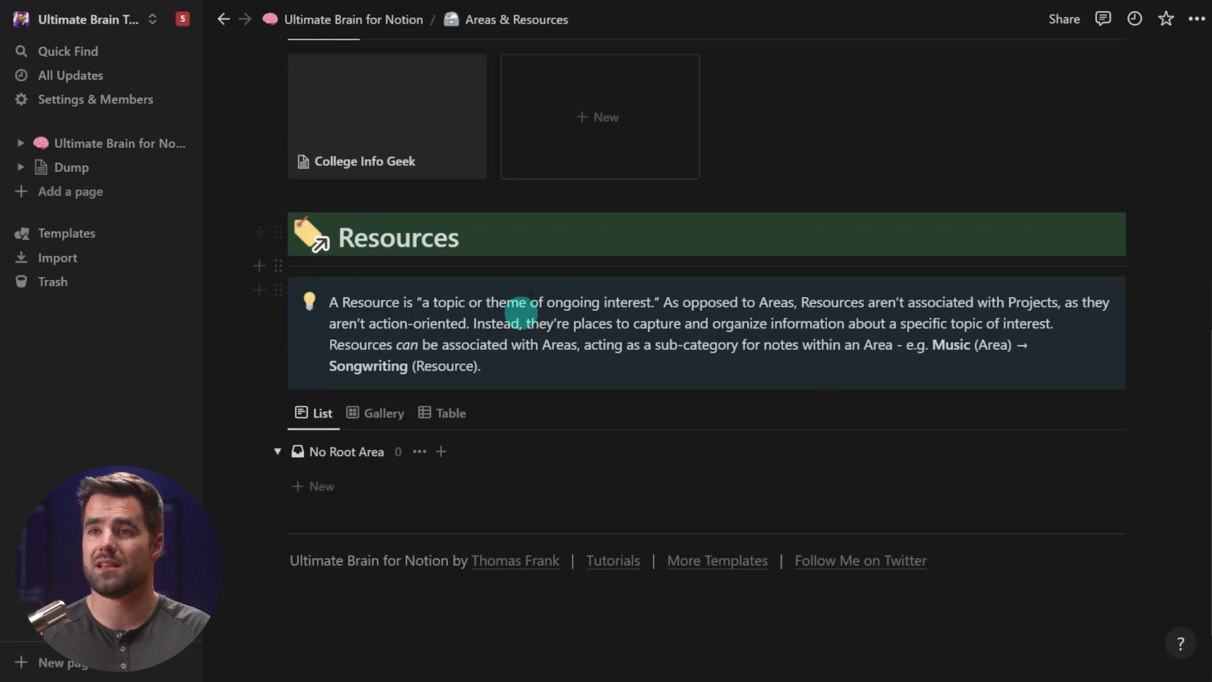
pyautogui.scroll(2, 410, 404)
pyautogui.scroll(1, 505, 436)
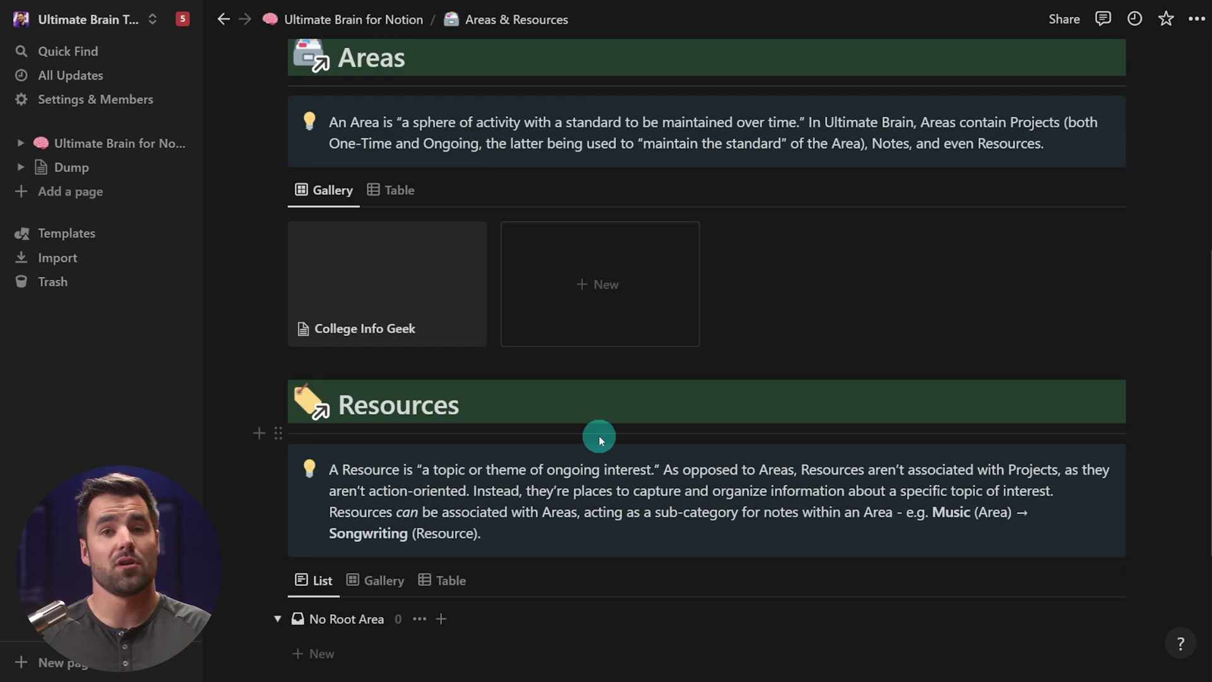
# Expand Ultimate Brain in the sidebar and look over the Project Hub page
pyautogui.click(26, 148)
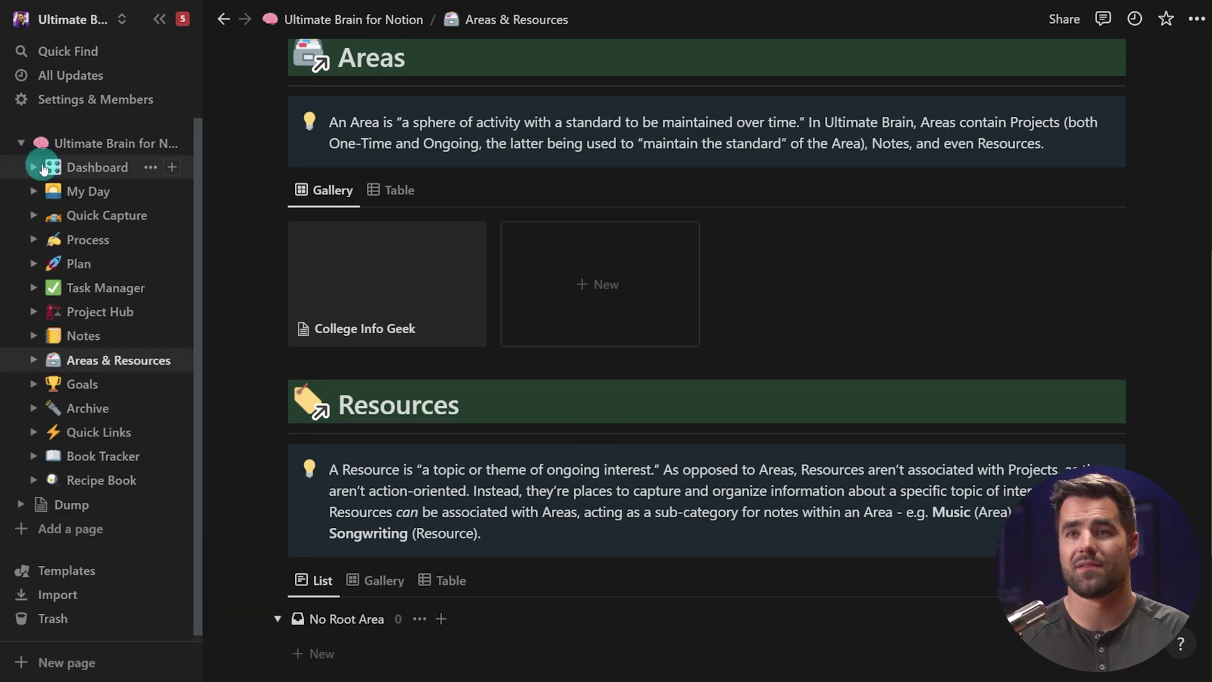
pyautogui.click(152, 312)
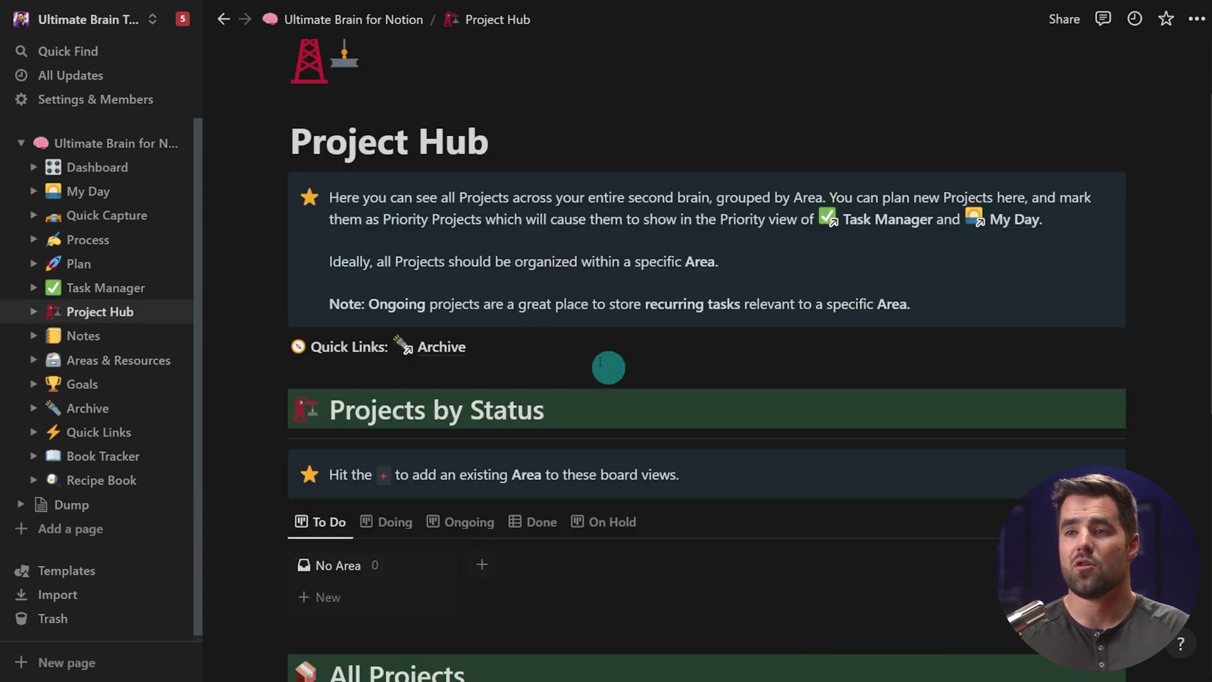
pyautogui.scroll(-3, 442, 335)
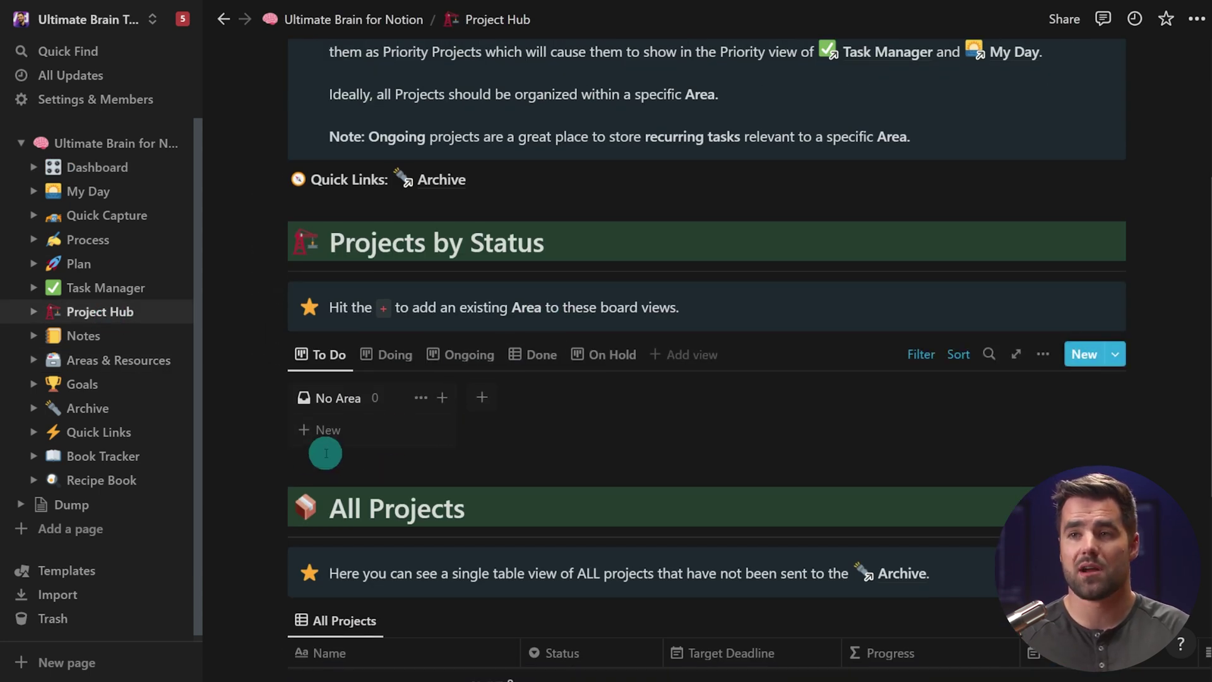
pyautogui.scroll(3, 252, 411)
# Return to Areas & Resources and start another new area page
pyautogui.click(107, 358)
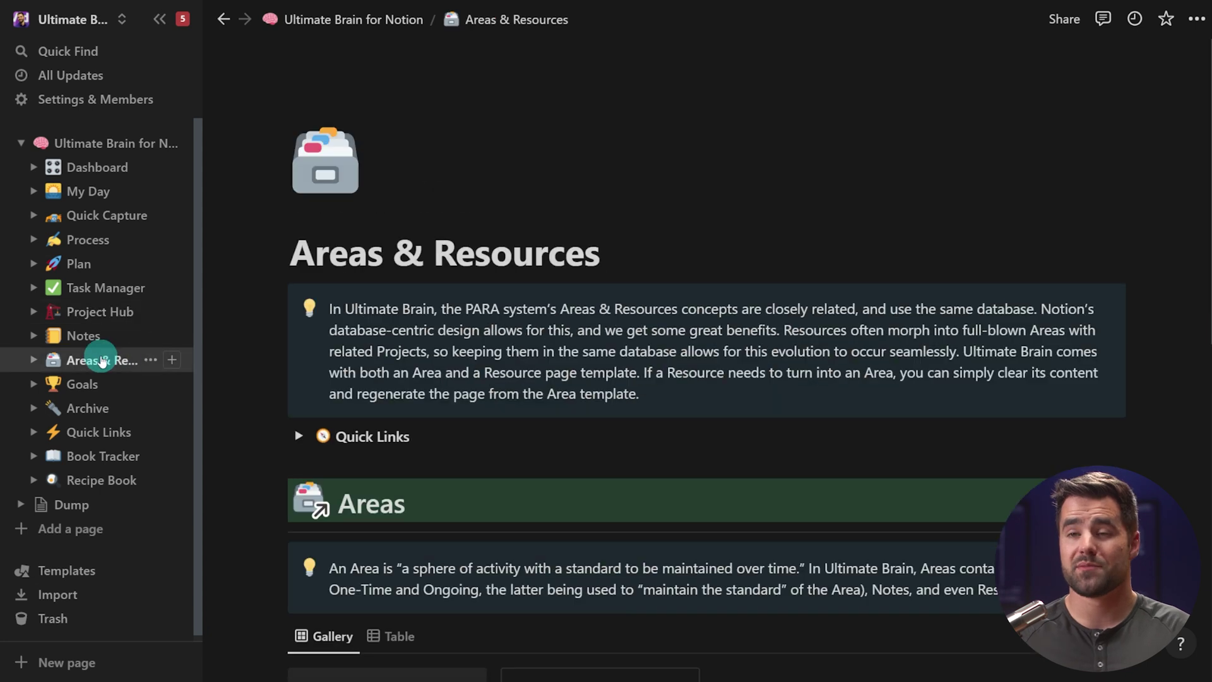
pyautogui.scroll(-5, 606, 353)
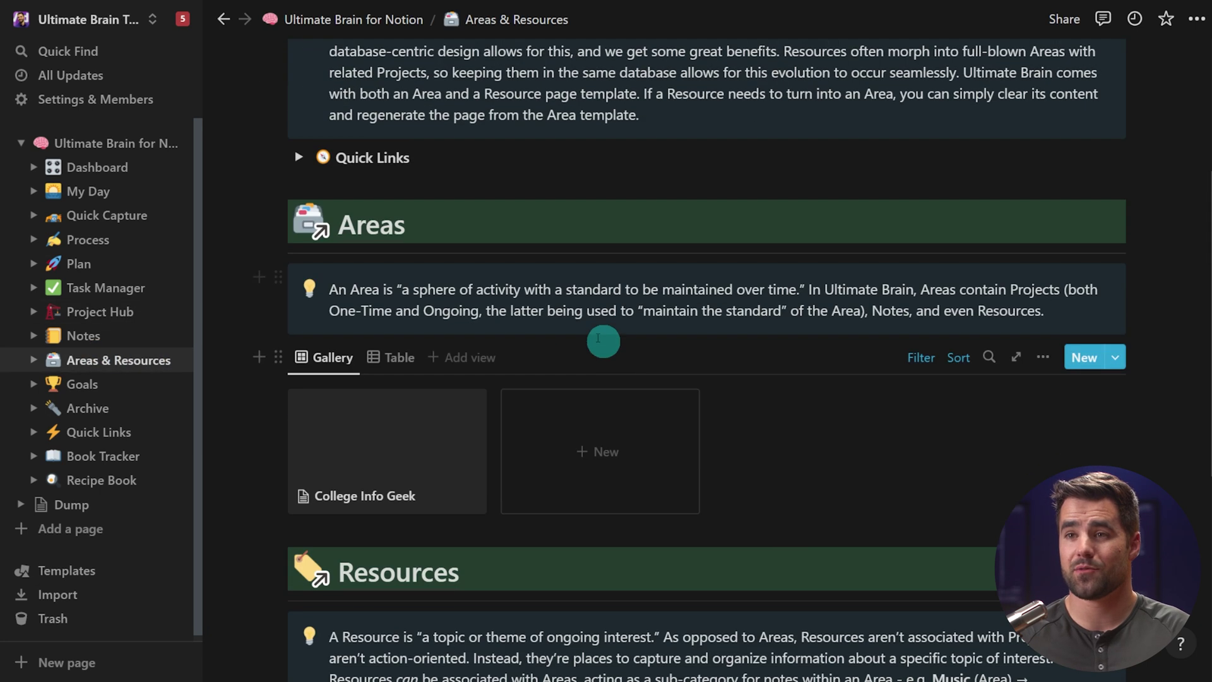
pyautogui.click(607, 455)
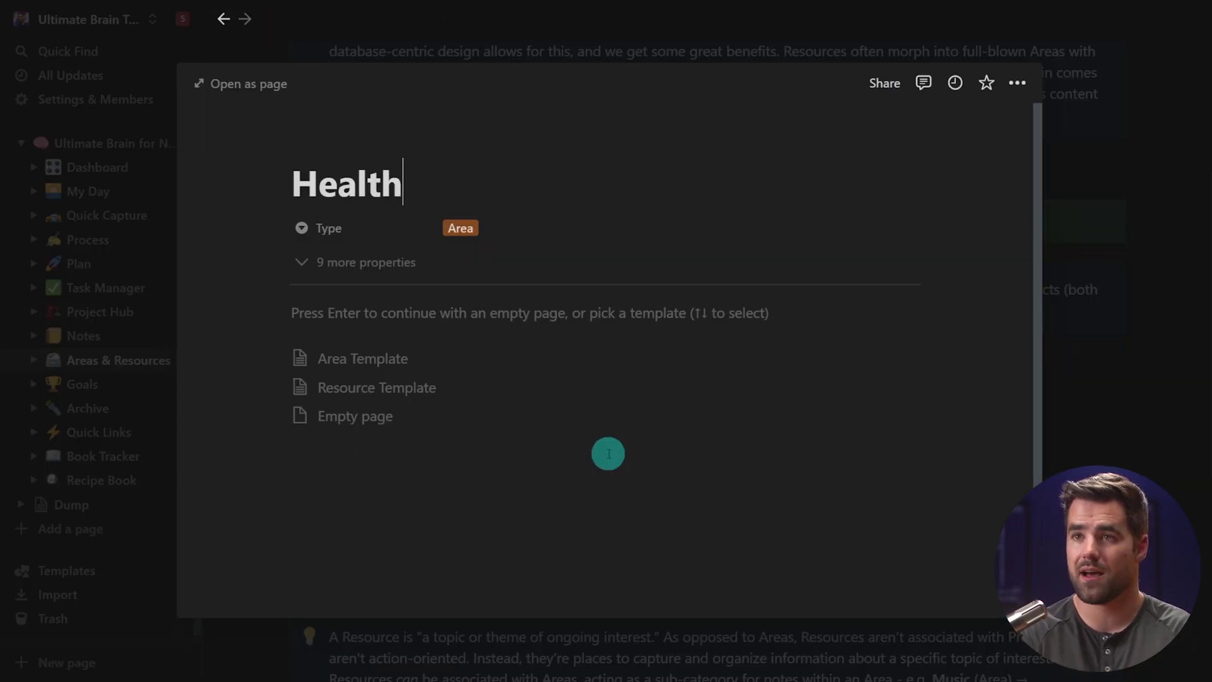
# Apply the Area template to the new Health area and open it full page
pyautogui.click(355, 358)
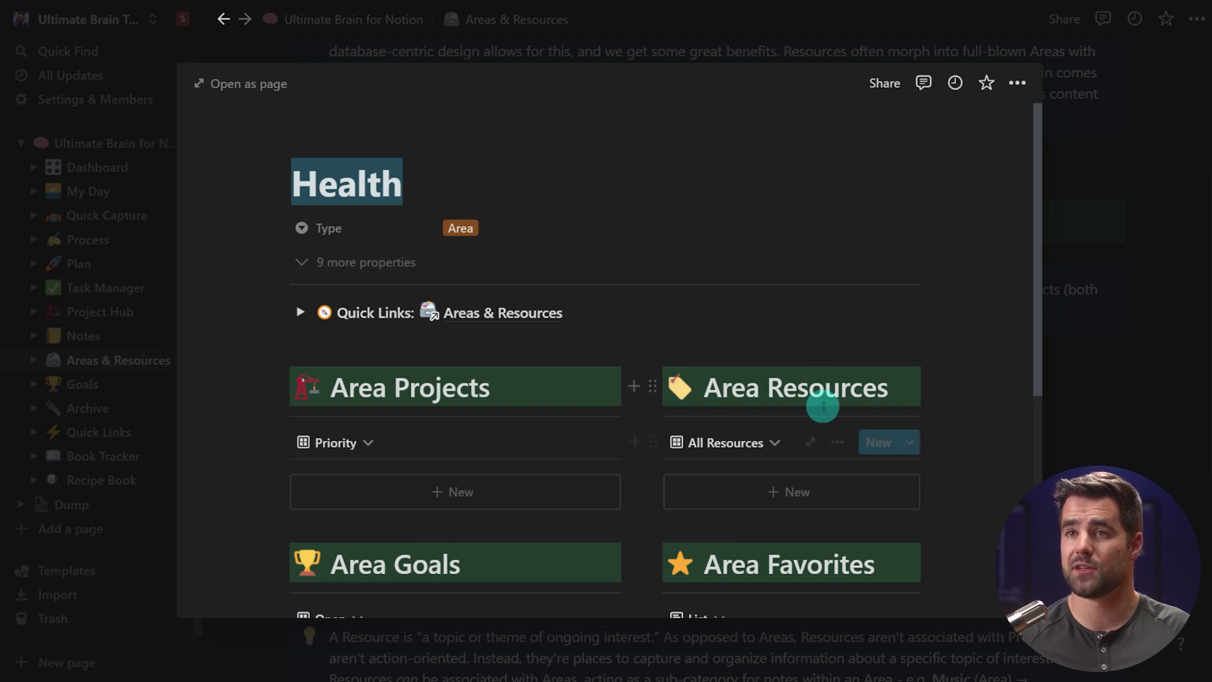
pyautogui.click(242, 88)
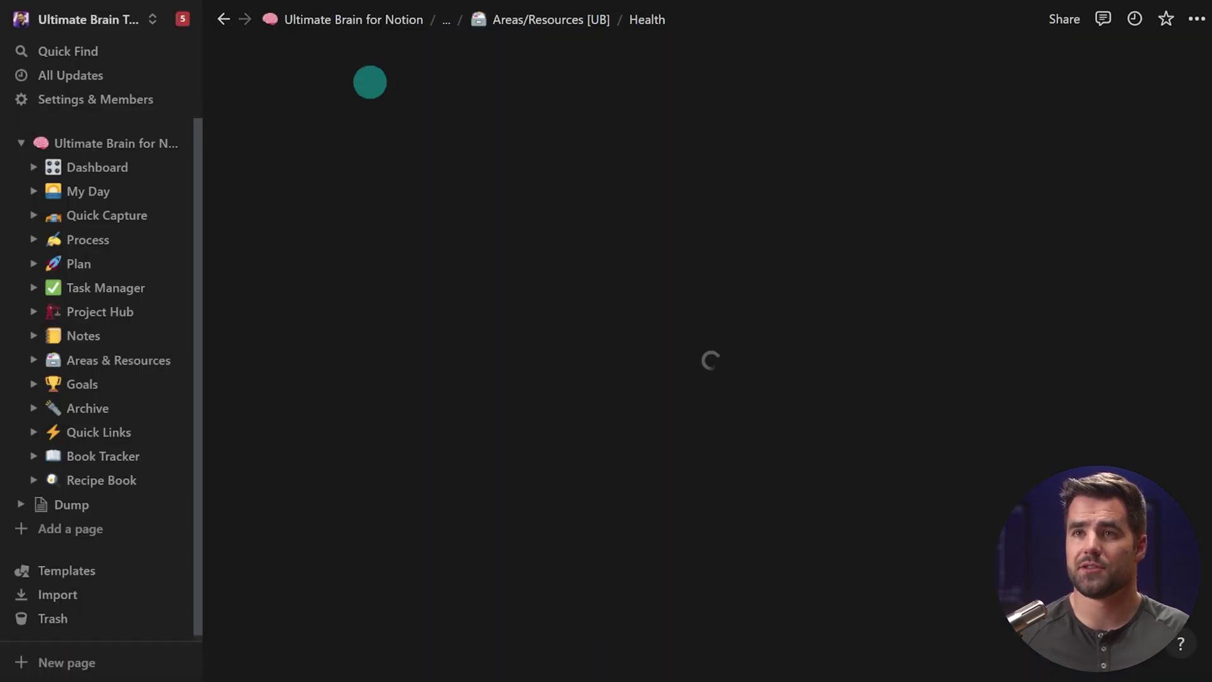
pyautogui.scroll(-2, 622, 454)
pyautogui.scroll(2, 653, 473)
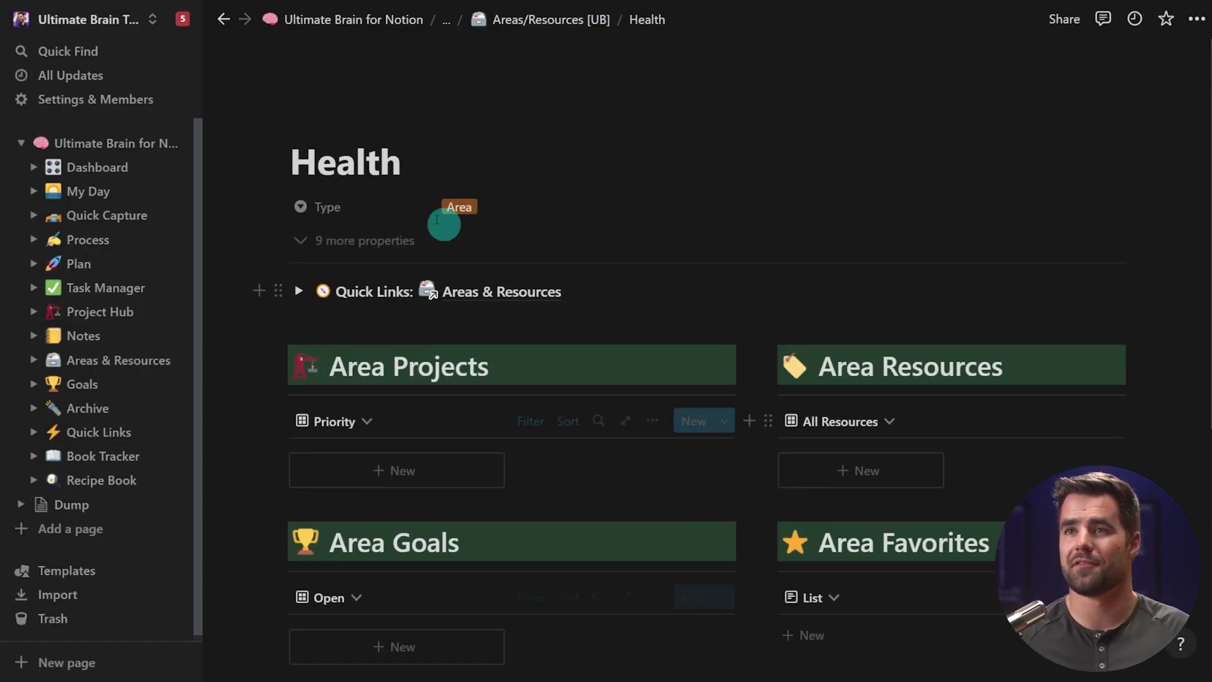
# Give the Health page the flexed-biceps emoji icon, found by searching 'flex'
pyautogui.click(322, 131)
pyautogui.click(322, 182)
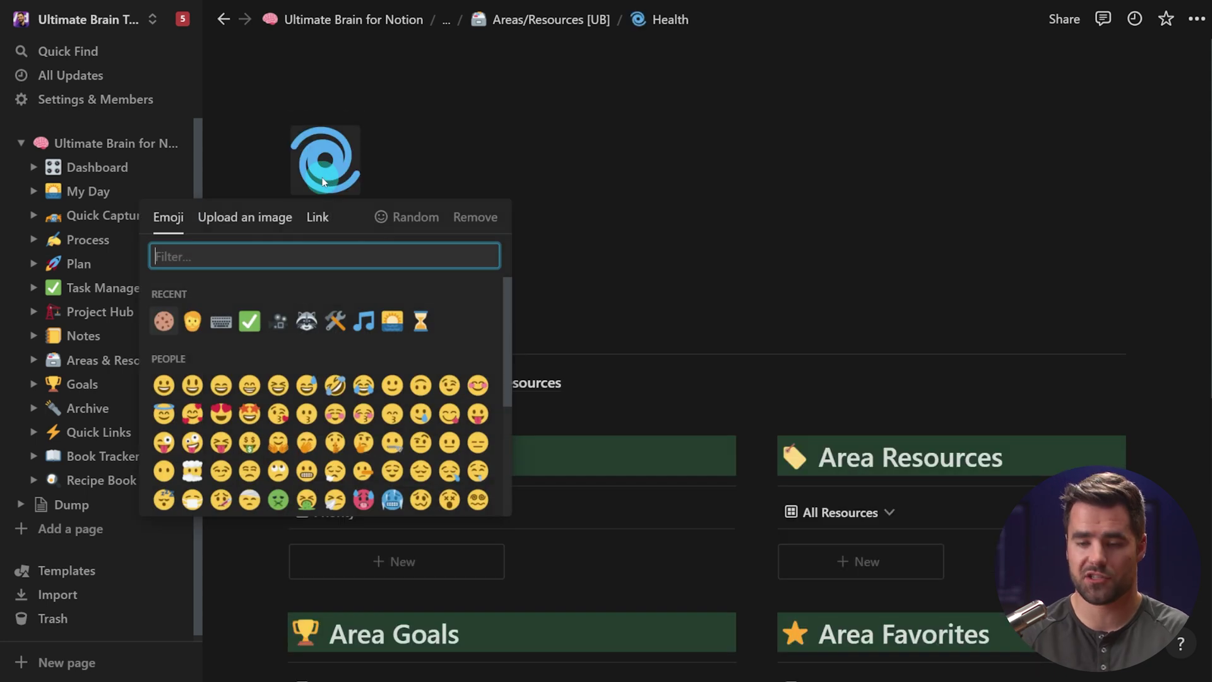
pyautogui.write('s')
pyautogui.press('BackSpace')
pyautogui.write('flex')
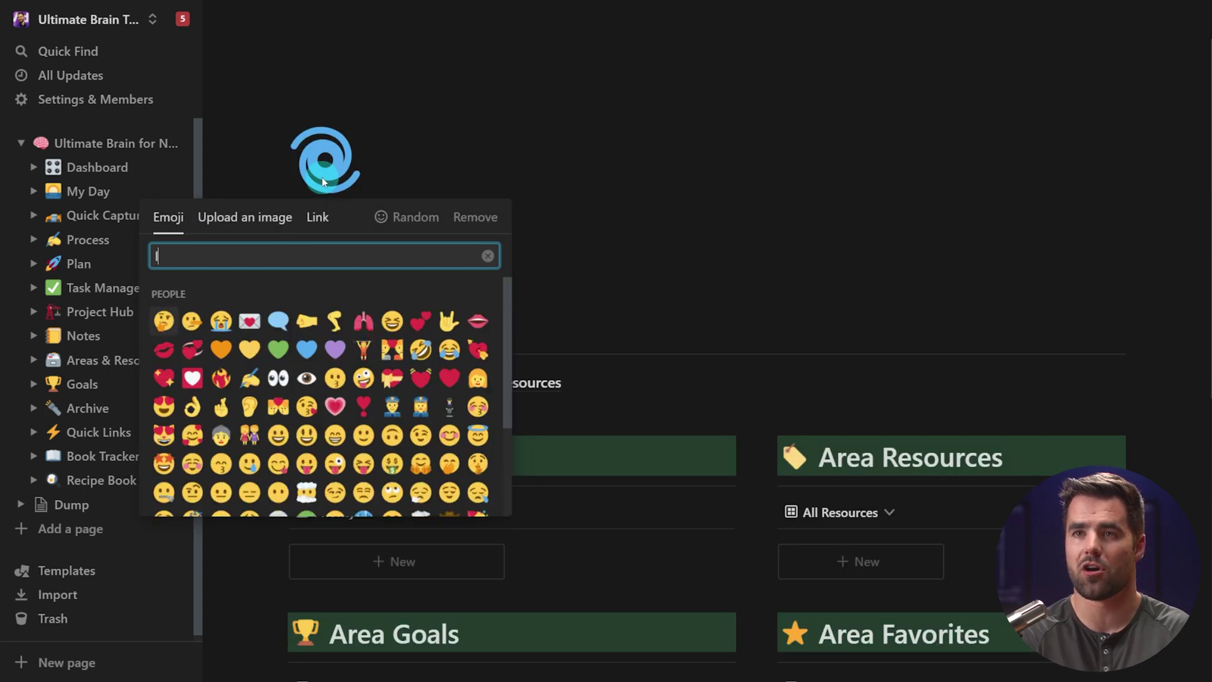
pyautogui.press('Return')
# Add a cover image to Health, browsing Unsplash but keeping the default cover
pyautogui.click(349, 226)
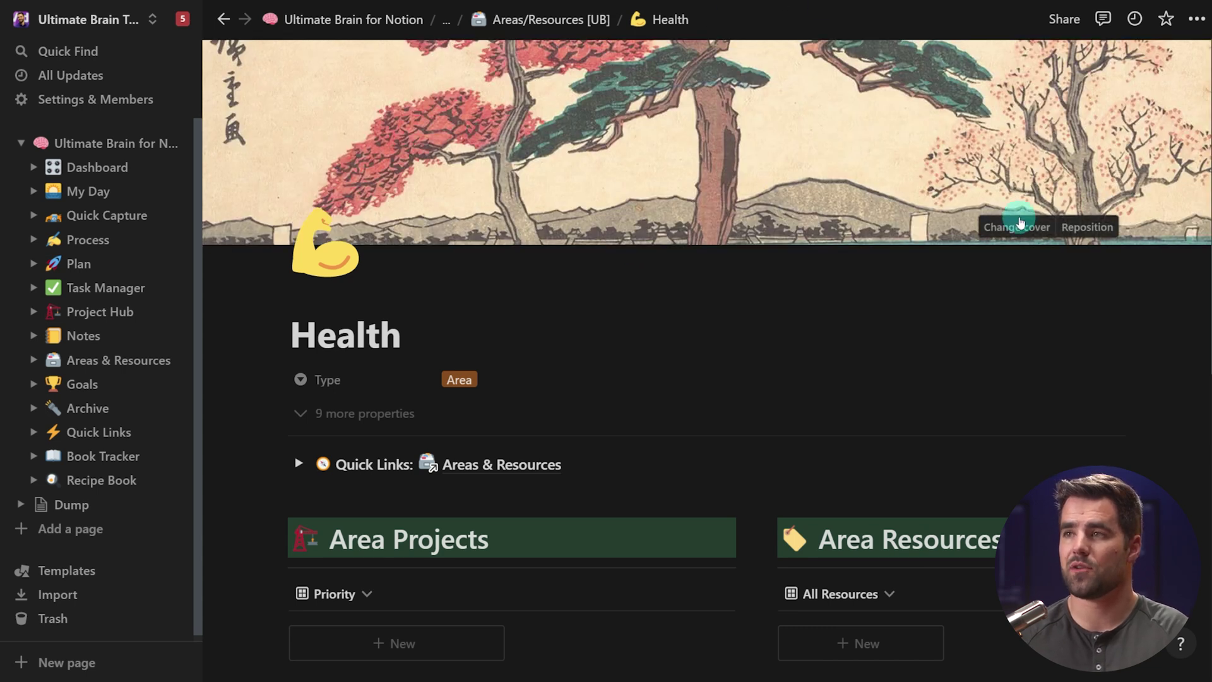
pyautogui.click(1017, 226)
pyautogui.click(928, 259)
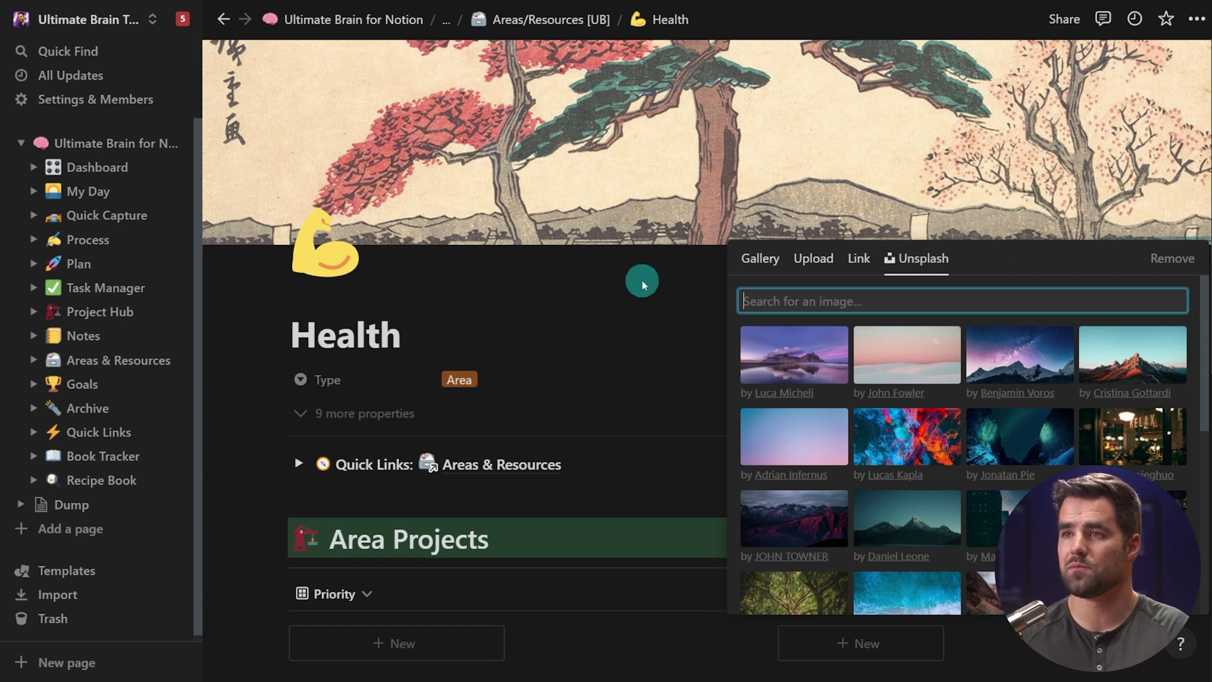
pyautogui.click(645, 286)
pyautogui.scroll(-5, 662, 291)
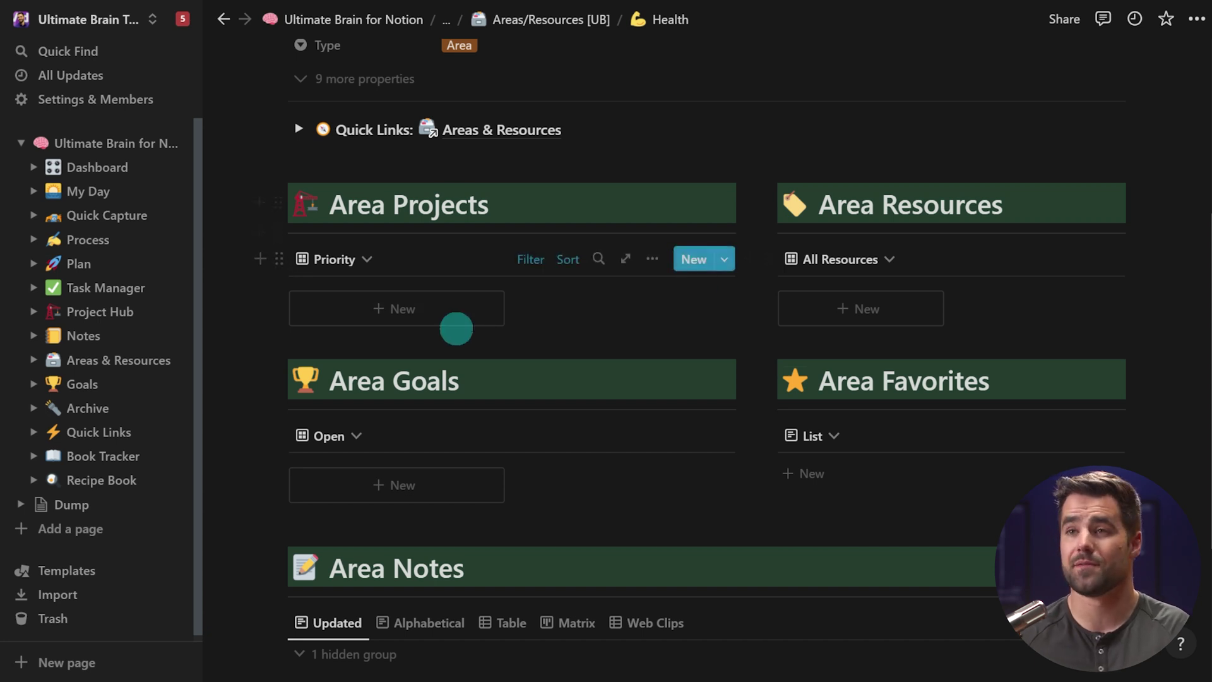
# Create a Build a Garage project in Health using the Ultimate Tasks project template
pyautogui.click(399, 310)
pyautogui.write('Build a ')
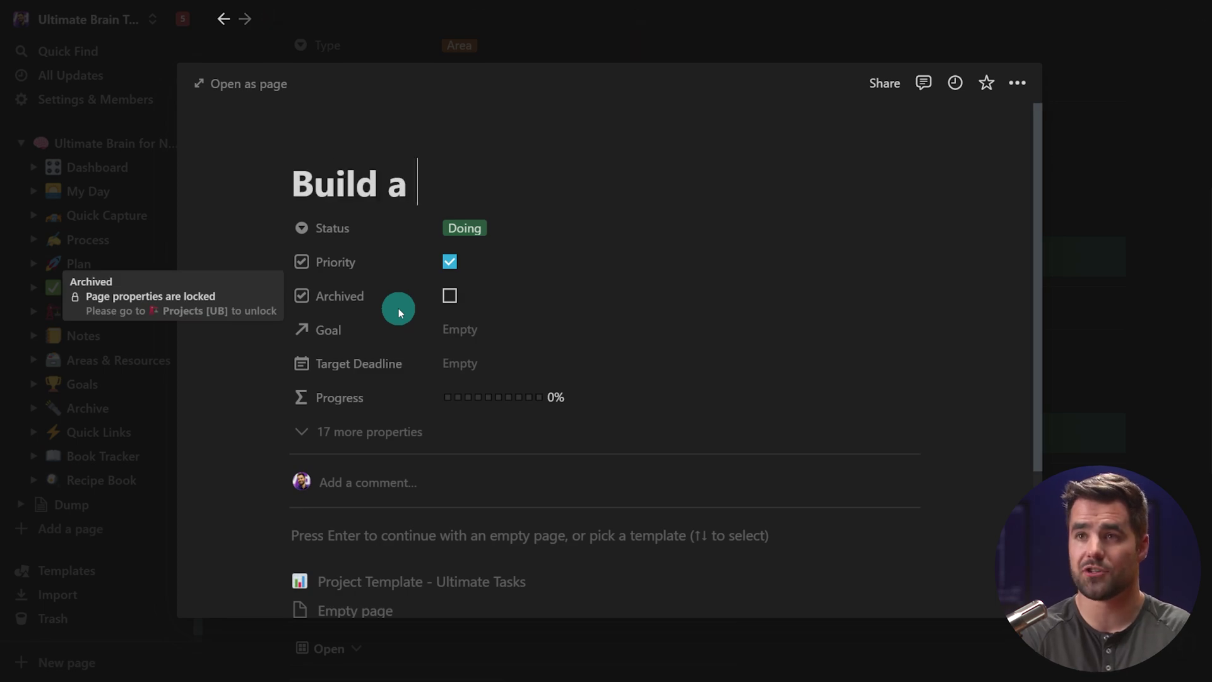
pyautogui.write('Garage')
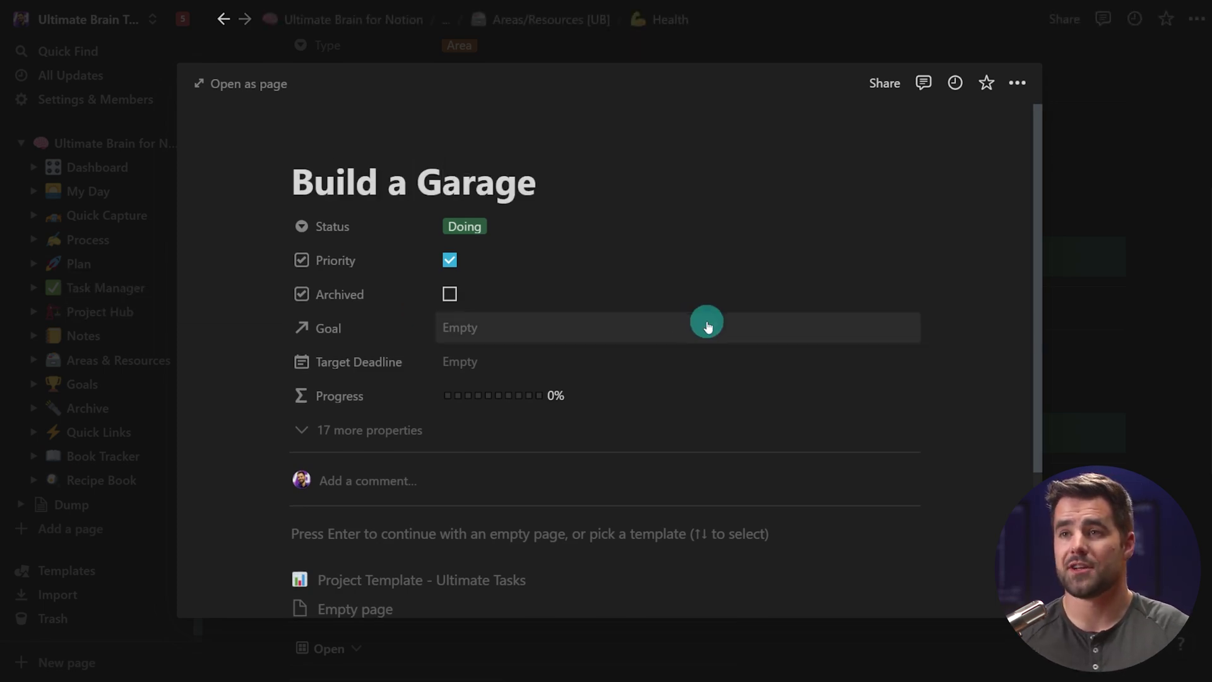
pyautogui.scroll(-3, 707, 325)
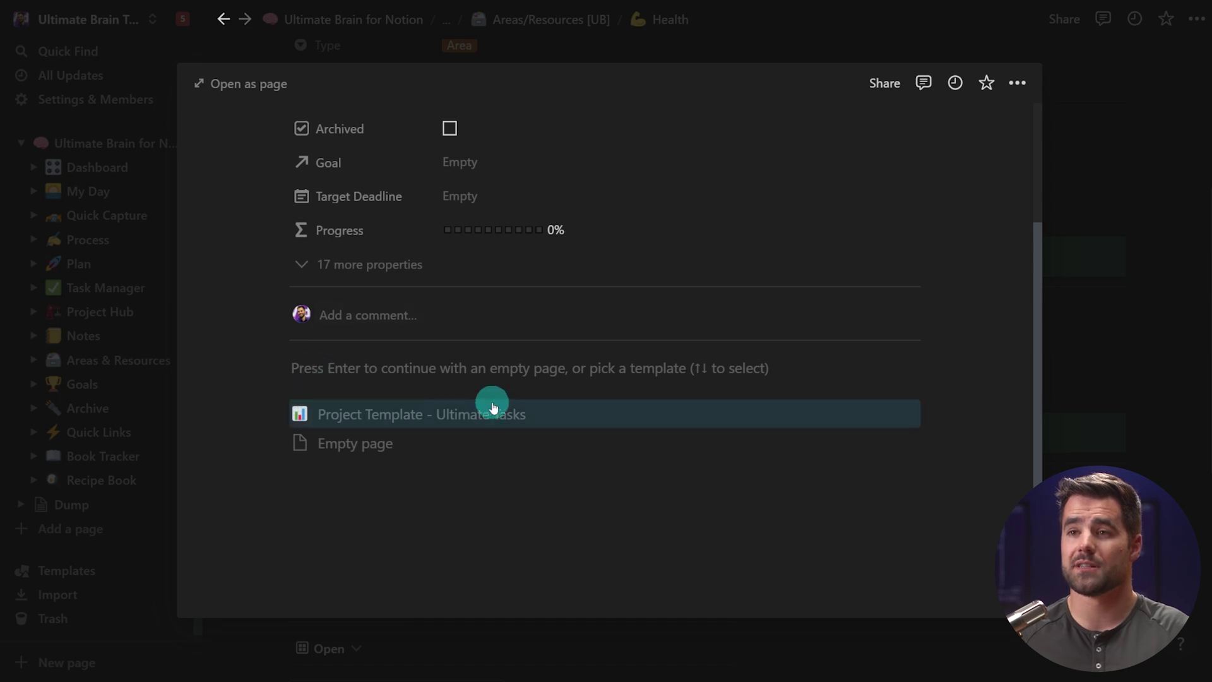
pyautogui.click(308, 424)
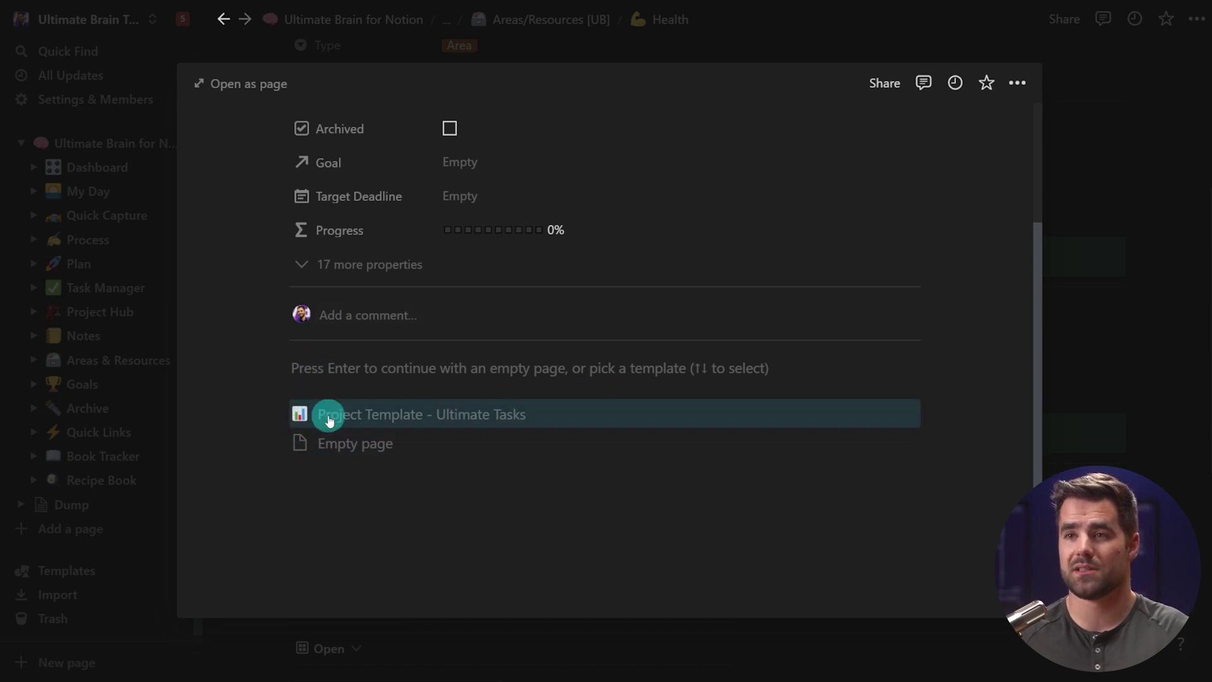
pyautogui.scroll(-1, 809, 400)
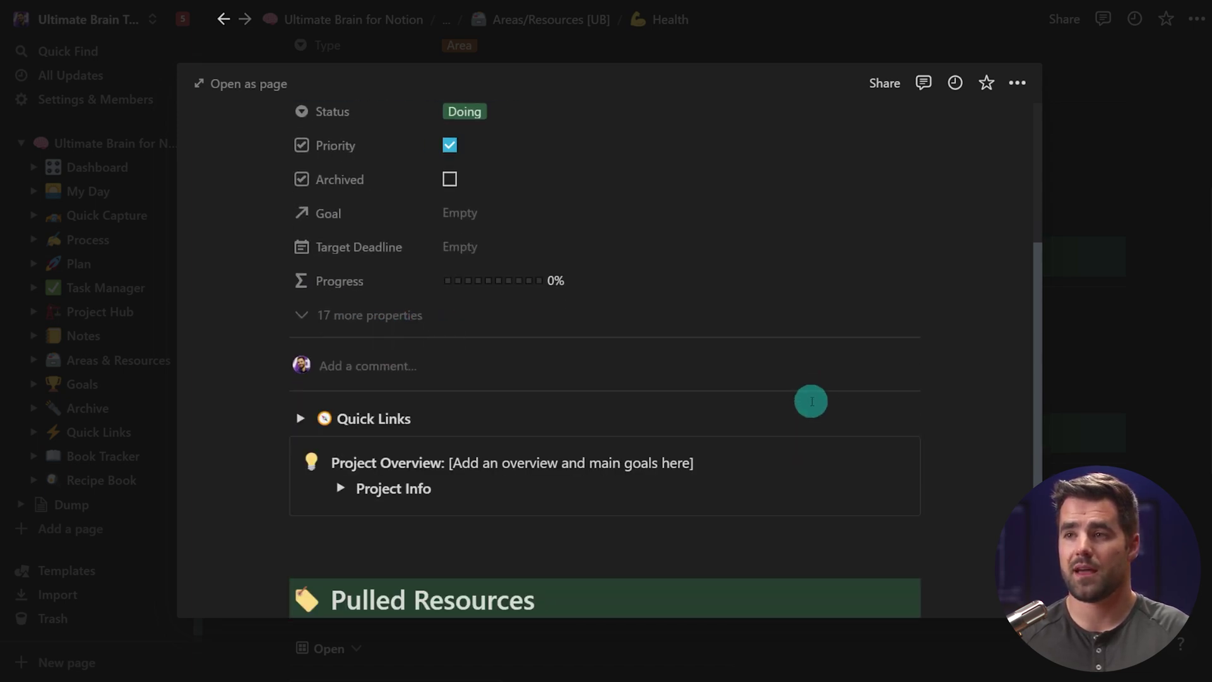
# Review the Build a Garage project as a full page, then go back
pyautogui.click(244, 84)
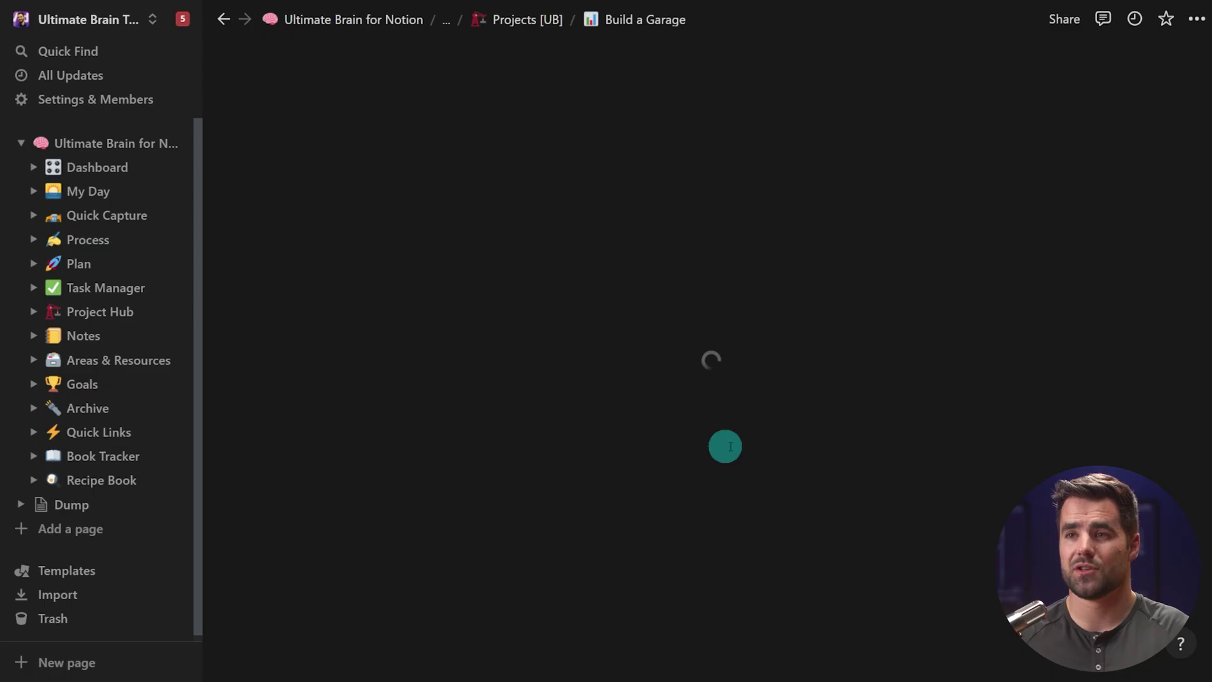
pyautogui.scroll(-6, 748, 438)
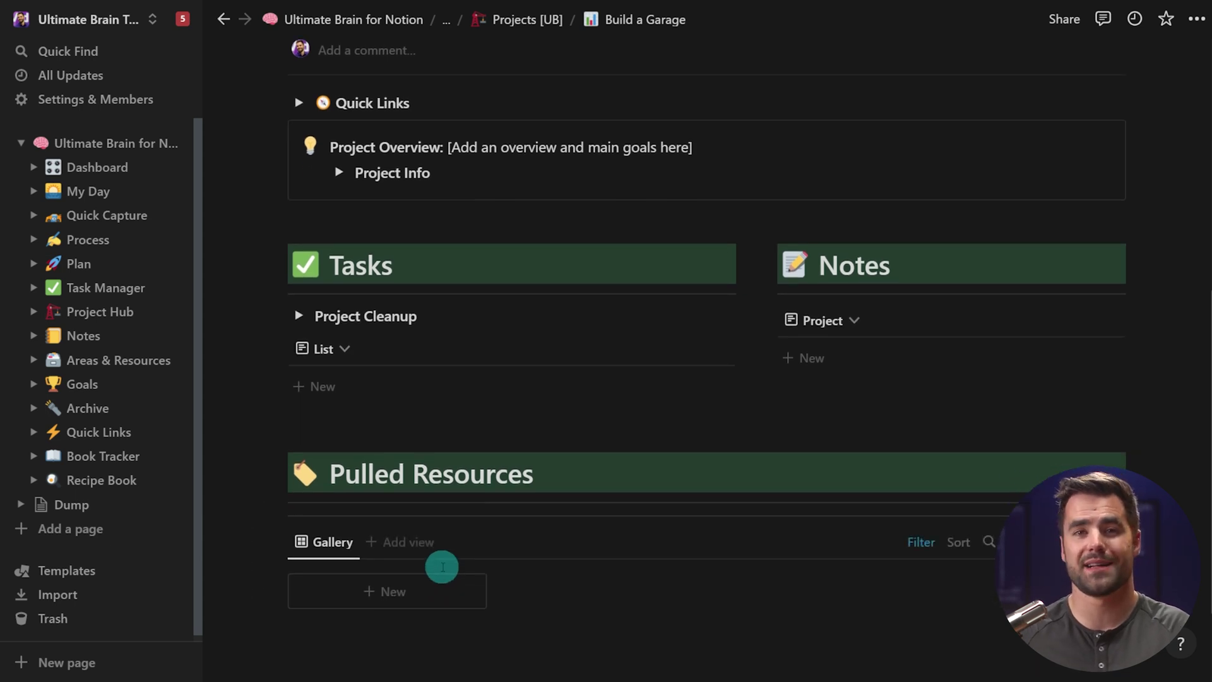
pyautogui.scroll(3, 442, 566)
pyautogui.hotkey('ctrl', '[')
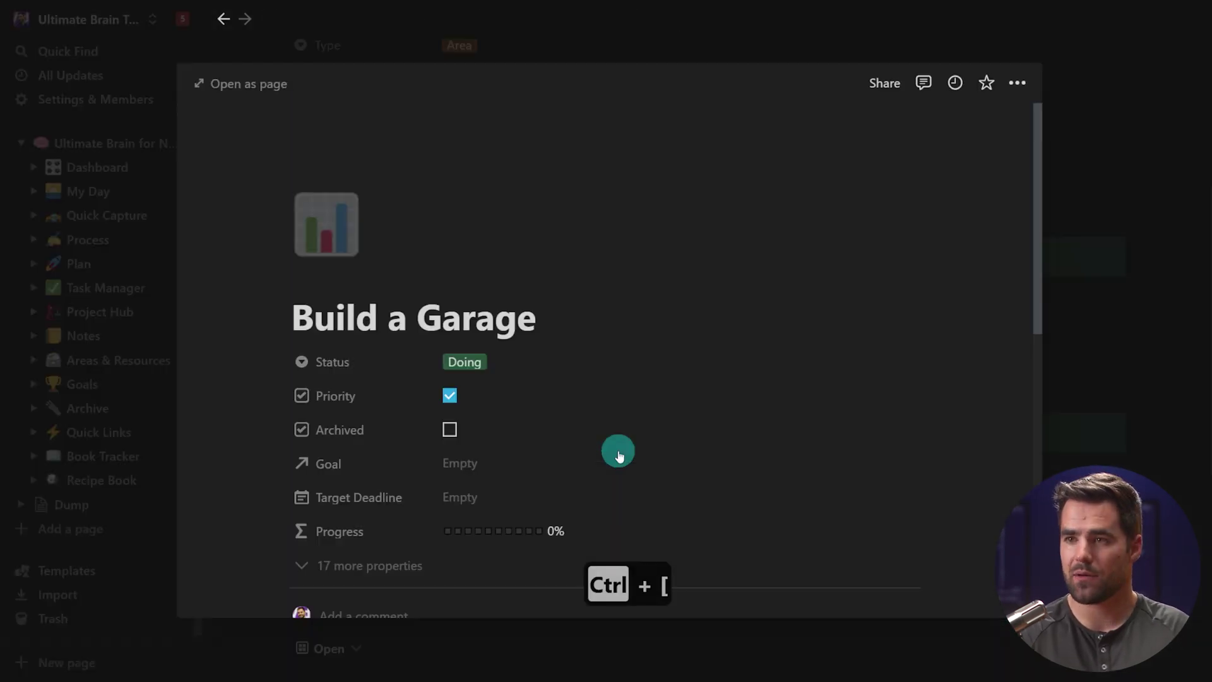
# Add a Fitness resource under Health from the Resource Template and open it full page
pyautogui.click(1120, 259)
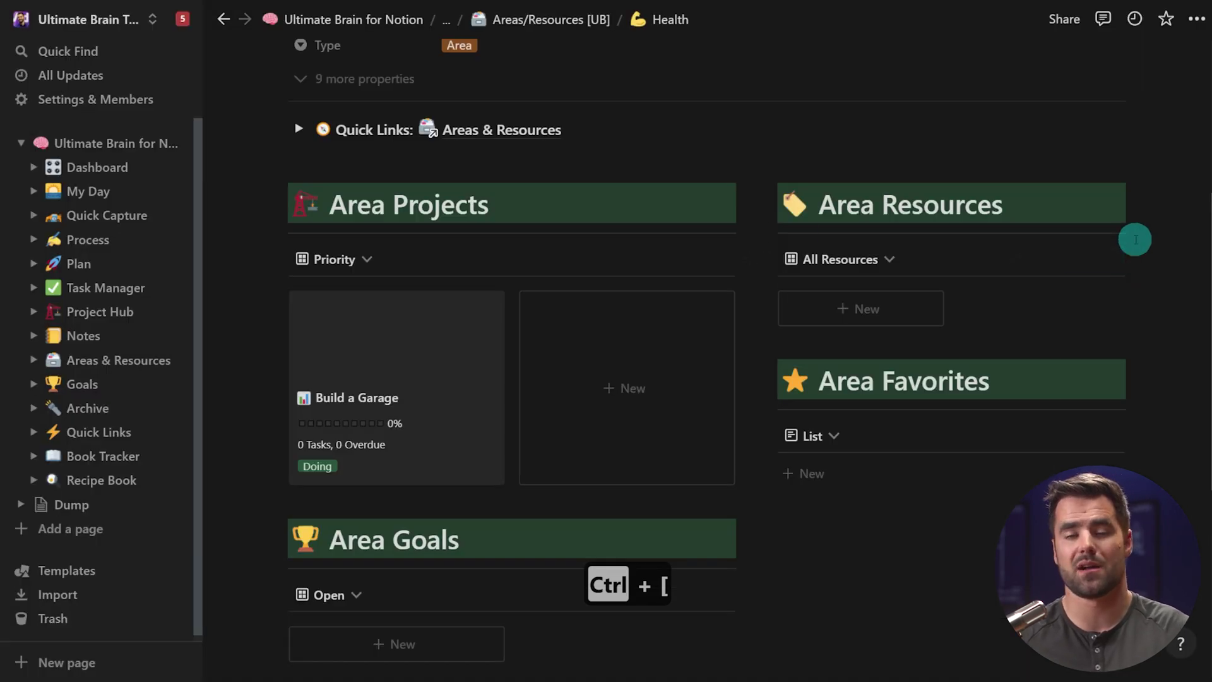
pyautogui.click(867, 309)
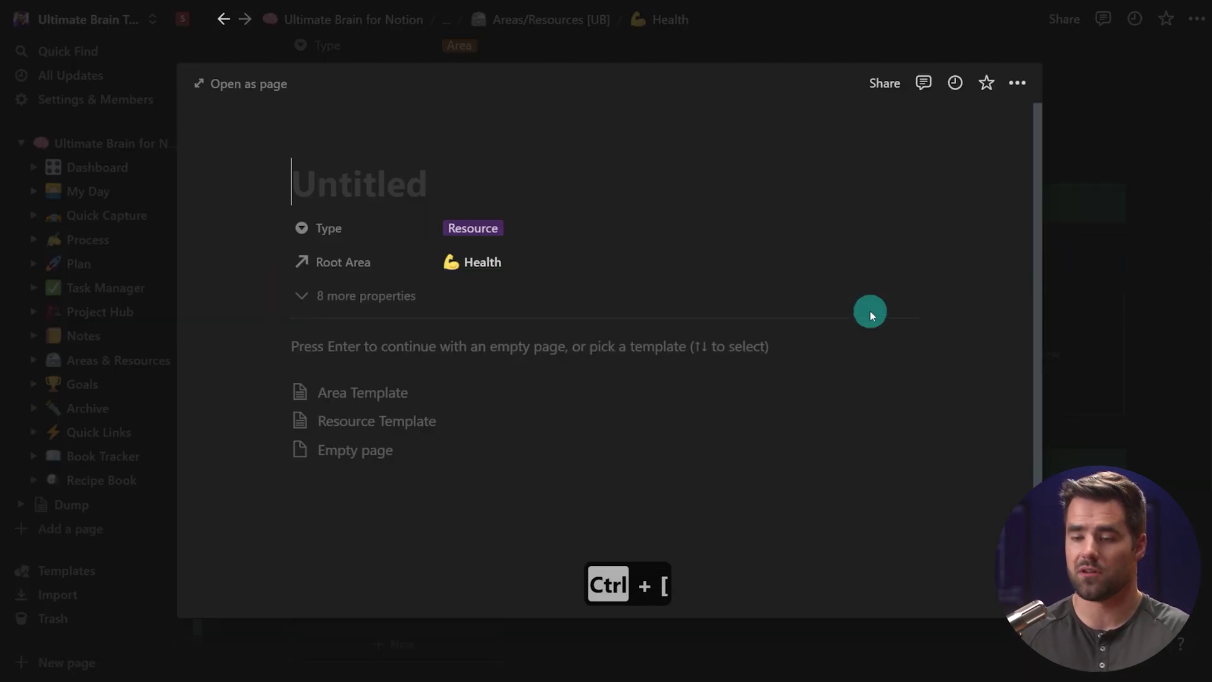
pyautogui.write('Fitness')
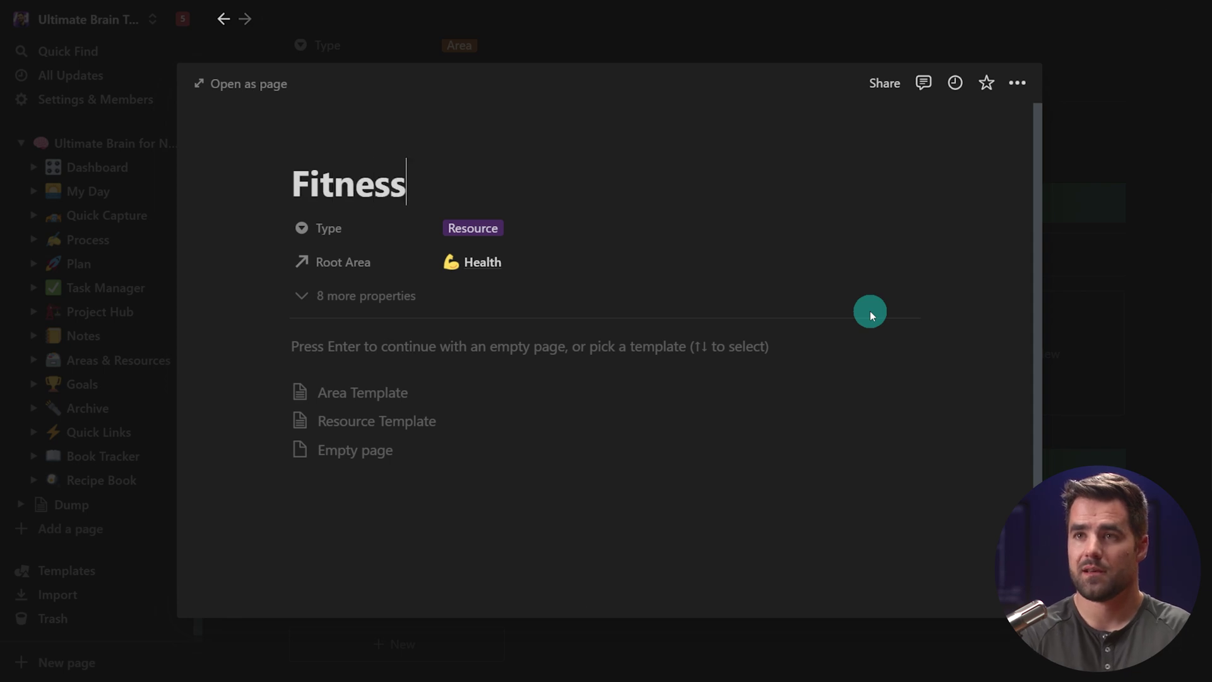
pyautogui.click(356, 433)
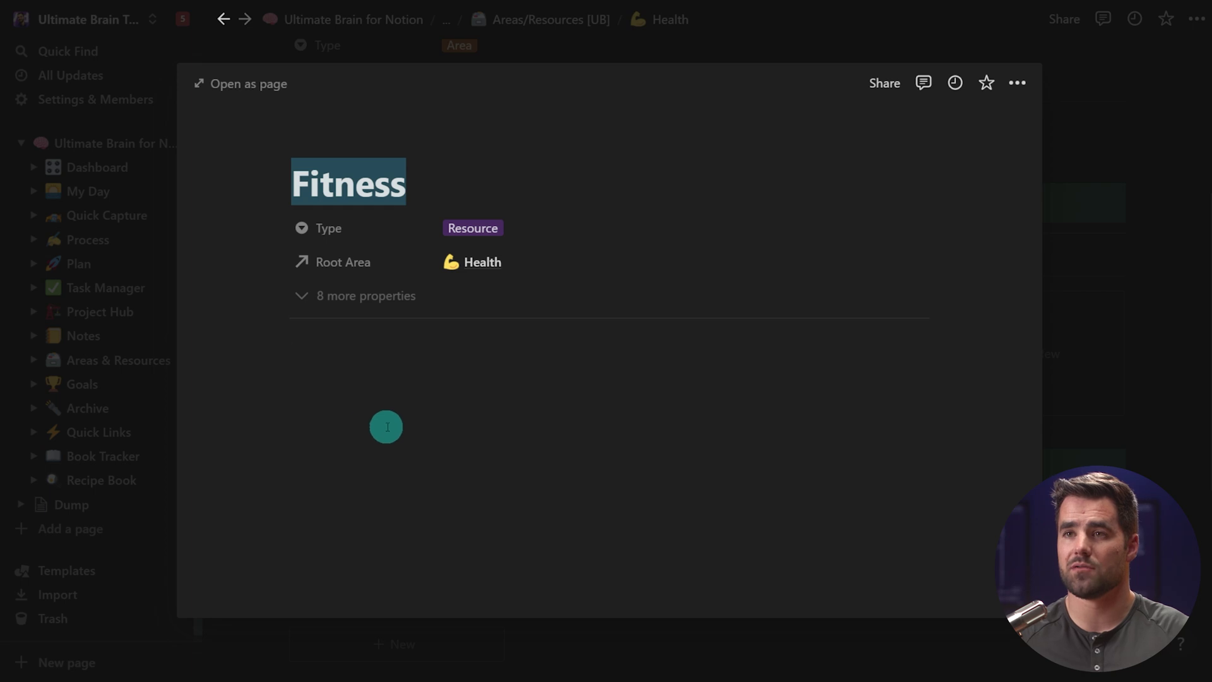
pyautogui.click(255, 84)
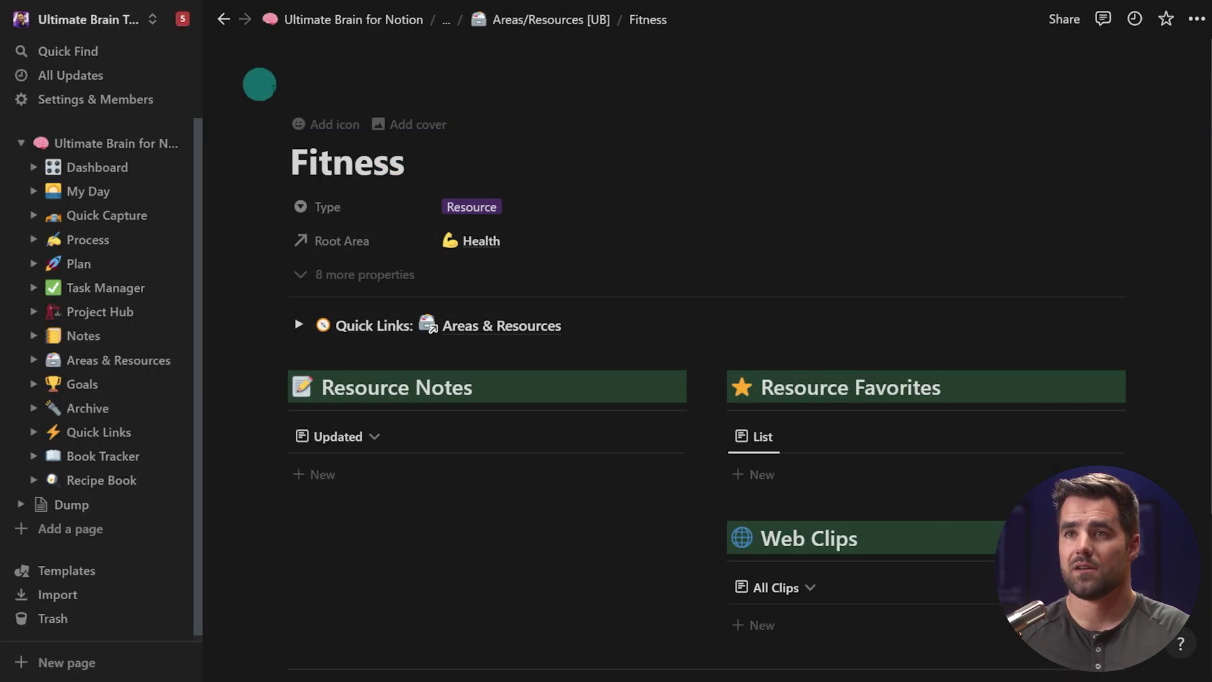
# Confirm Fitness's Type stays Resource and start a new note in its Resource Notes
pyautogui.click(566, 25)
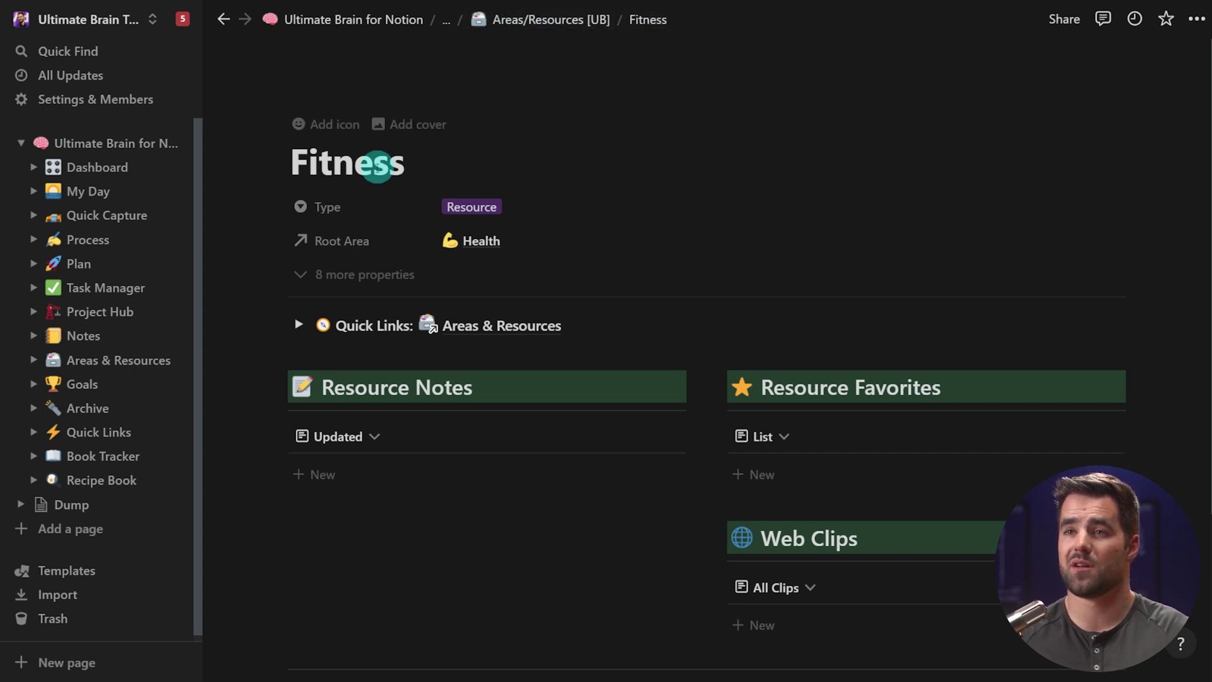
pyautogui.click(335, 215)
pyautogui.click(471, 206)
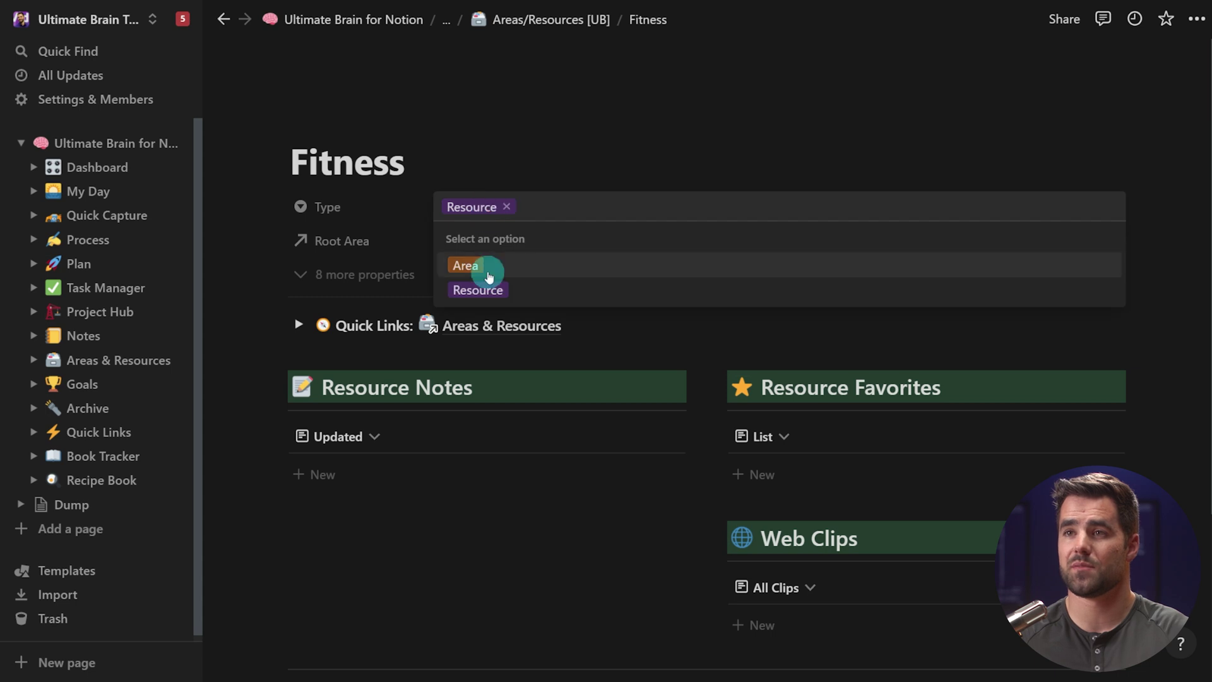
pyautogui.click(516, 165)
pyautogui.scroll(-3, 552, 295)
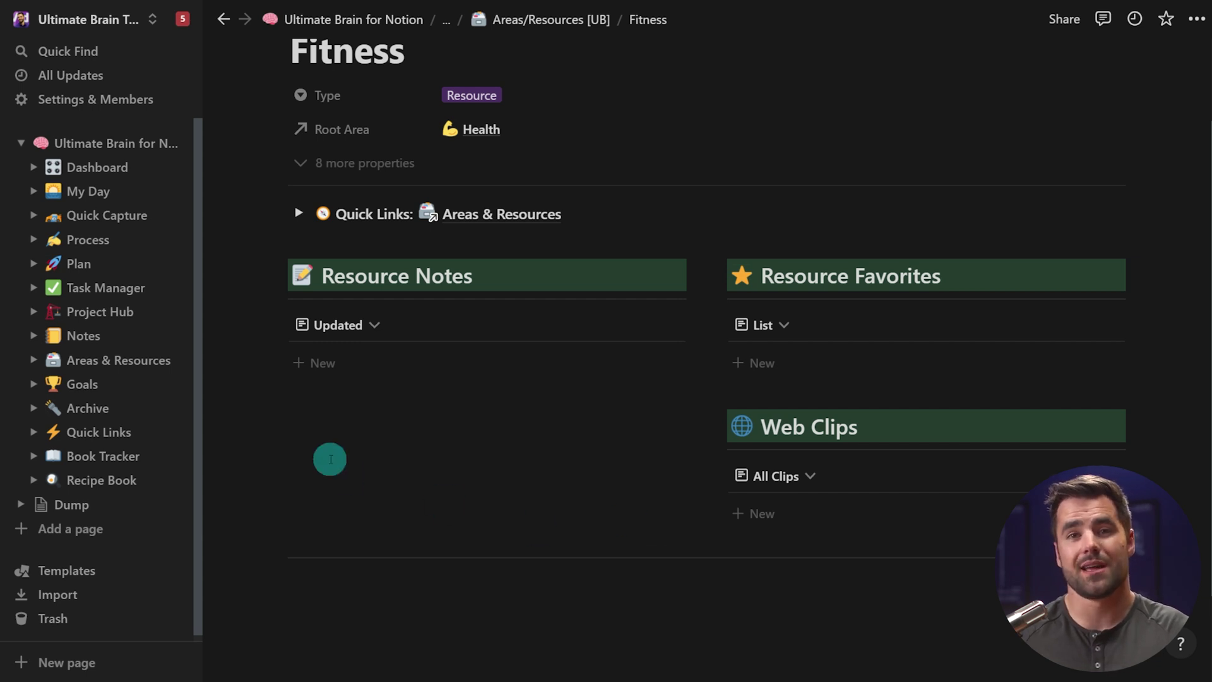
pyautogui.click(330, 362)
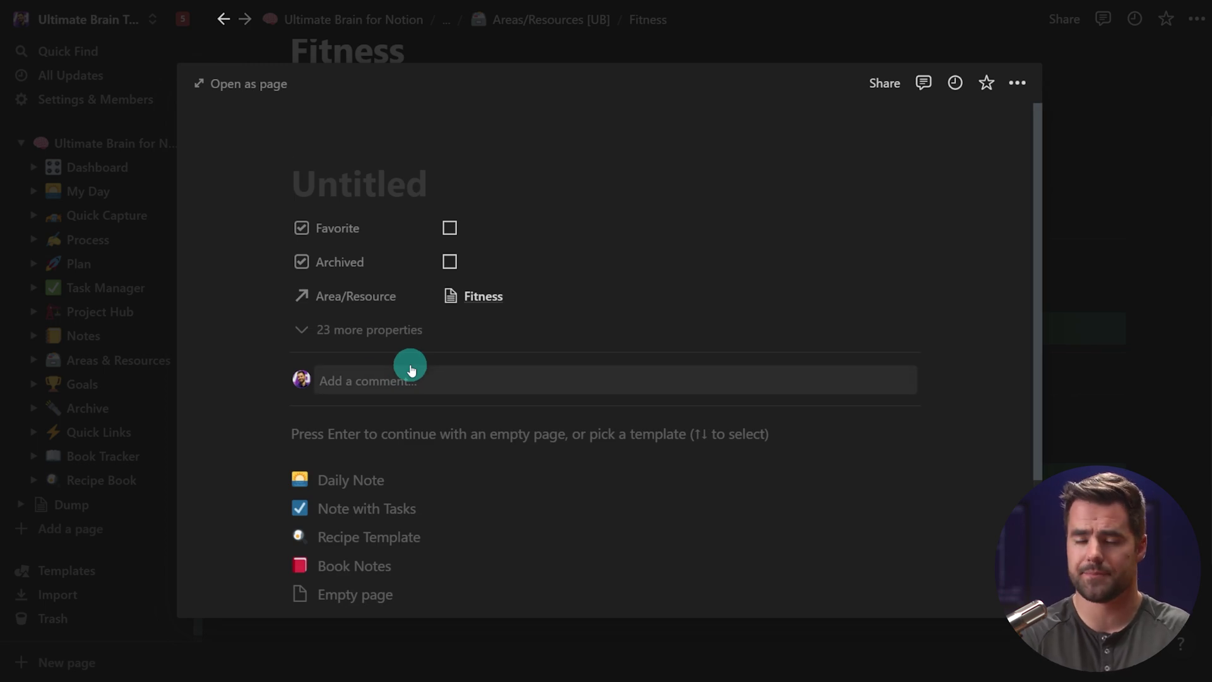
# Name the new note Muscle Tension Notes, mark it Favorite, and close it
pyautogui.write('Muscle Tension Notes')
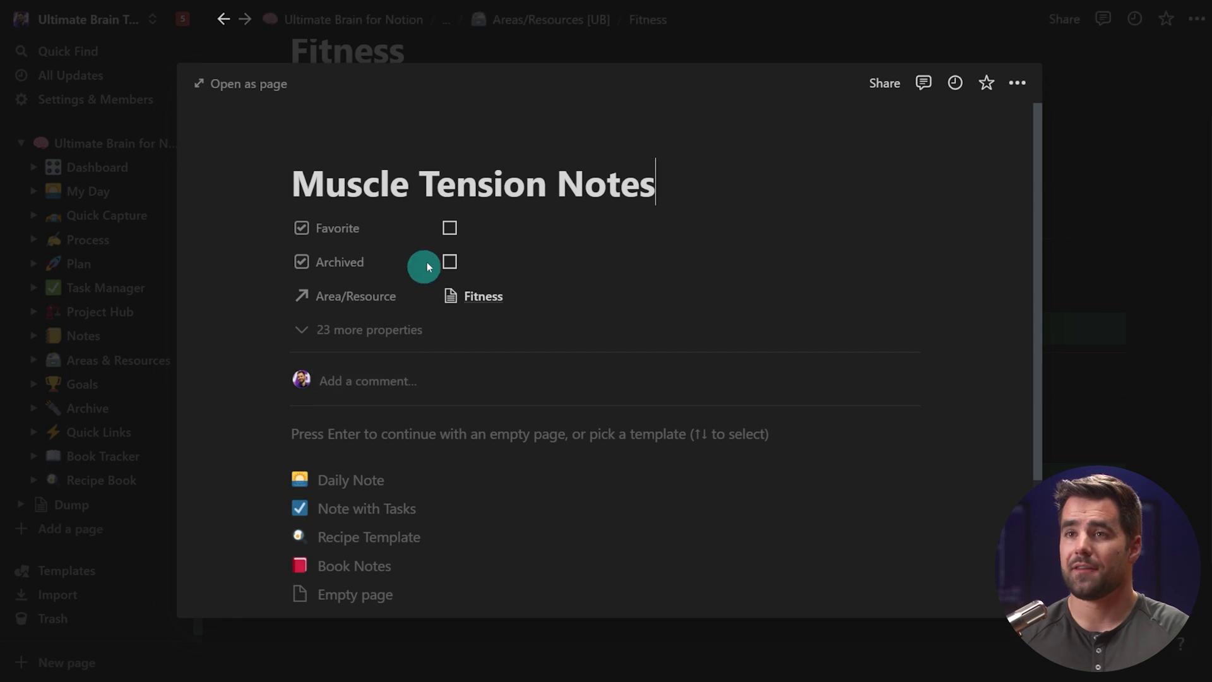
pyautogui.click(449, 228)
pyautogui.click(1187, 255)
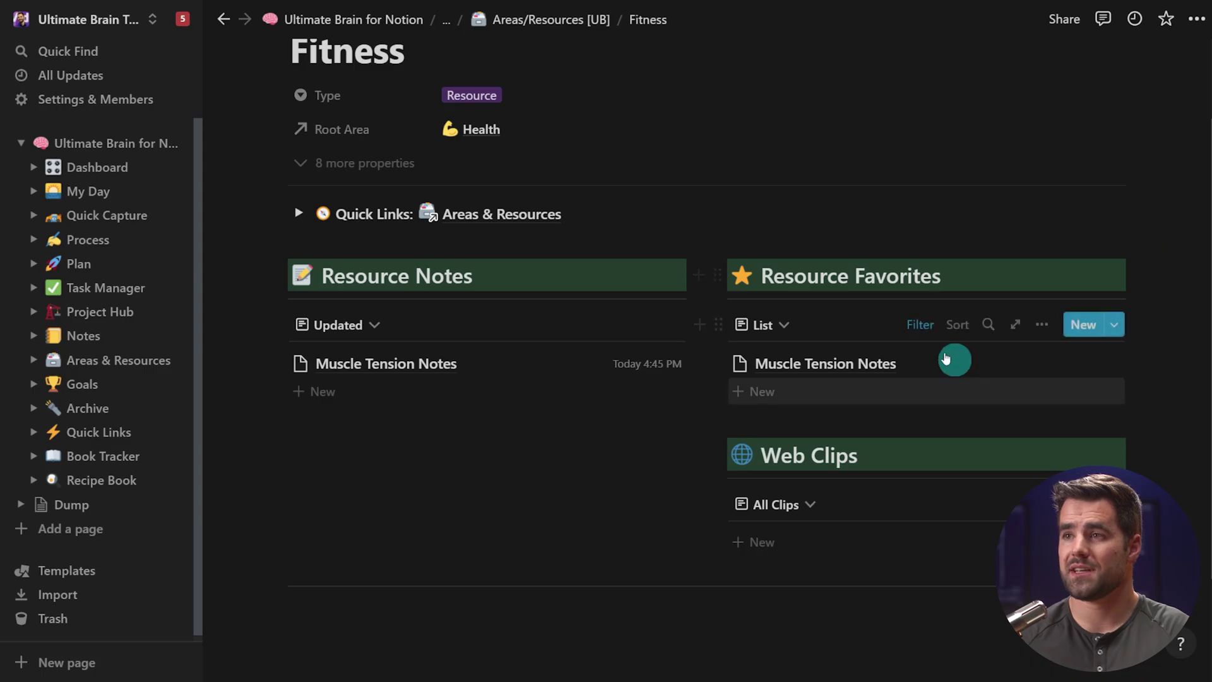
pyautogui.click(486, 130)
# Open Health full page and review Fitness under resources and Muscle Tension Notes under notes
pyautogui.click(512, 184)
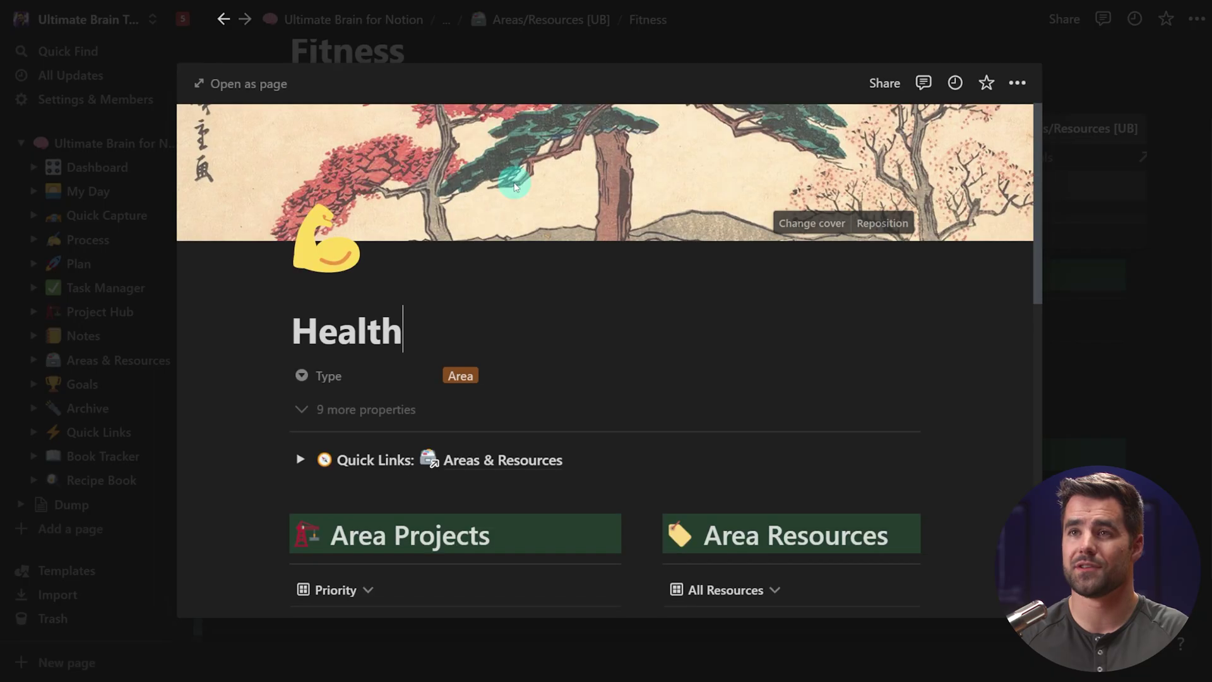
pyautogui.click(229, 82)
pyautogui.scroll(-5, 858, 328)
pyautogui.scroll(-2, 868, 338)
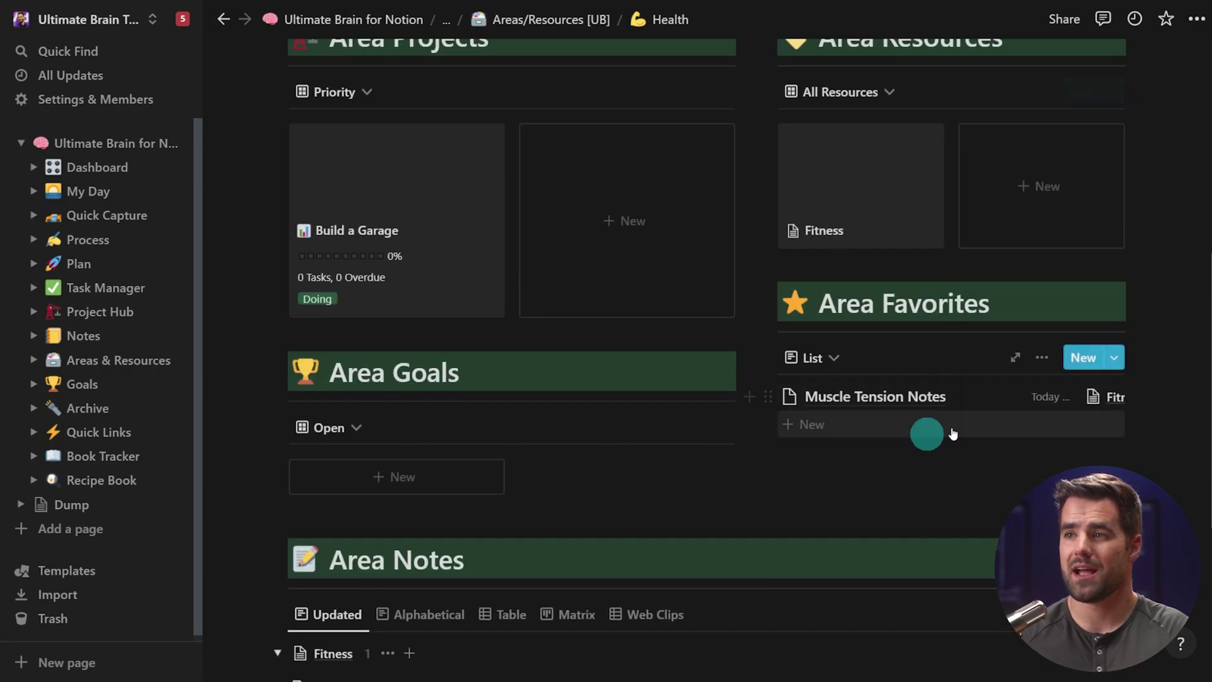
pyautogui.scroll(-6, 967, 409)
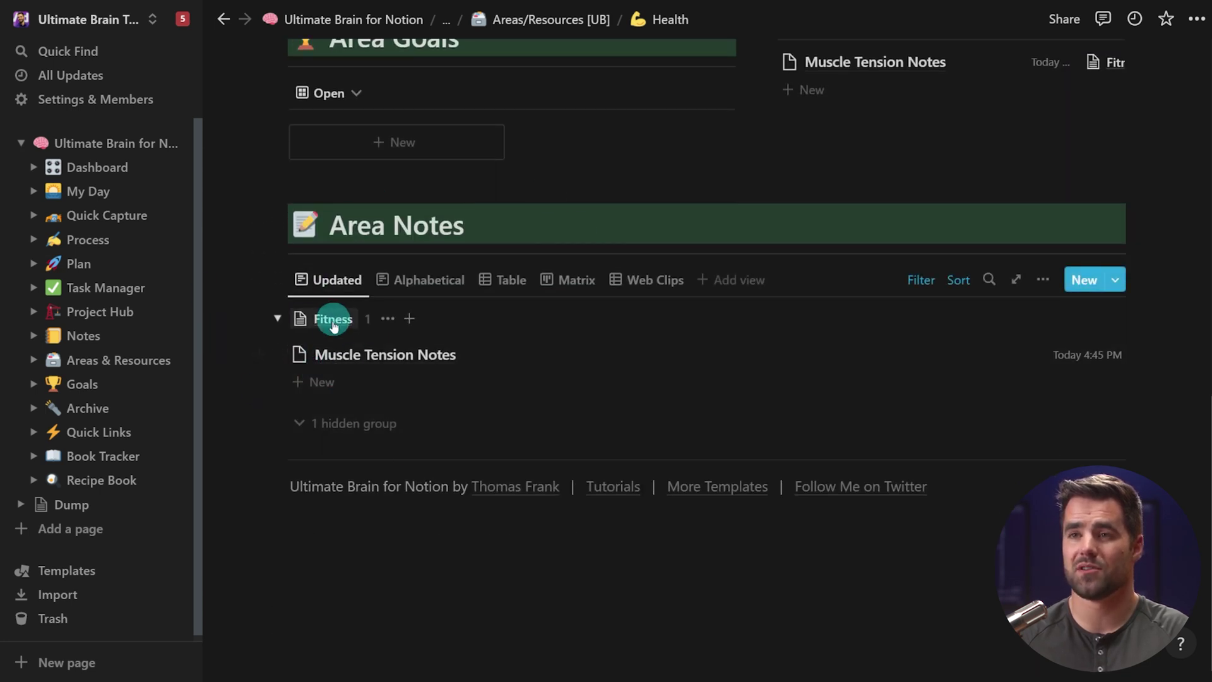
pyautogui.scroll(7, 558, 341)
pyautogui.scroll(-6, 923, 247)
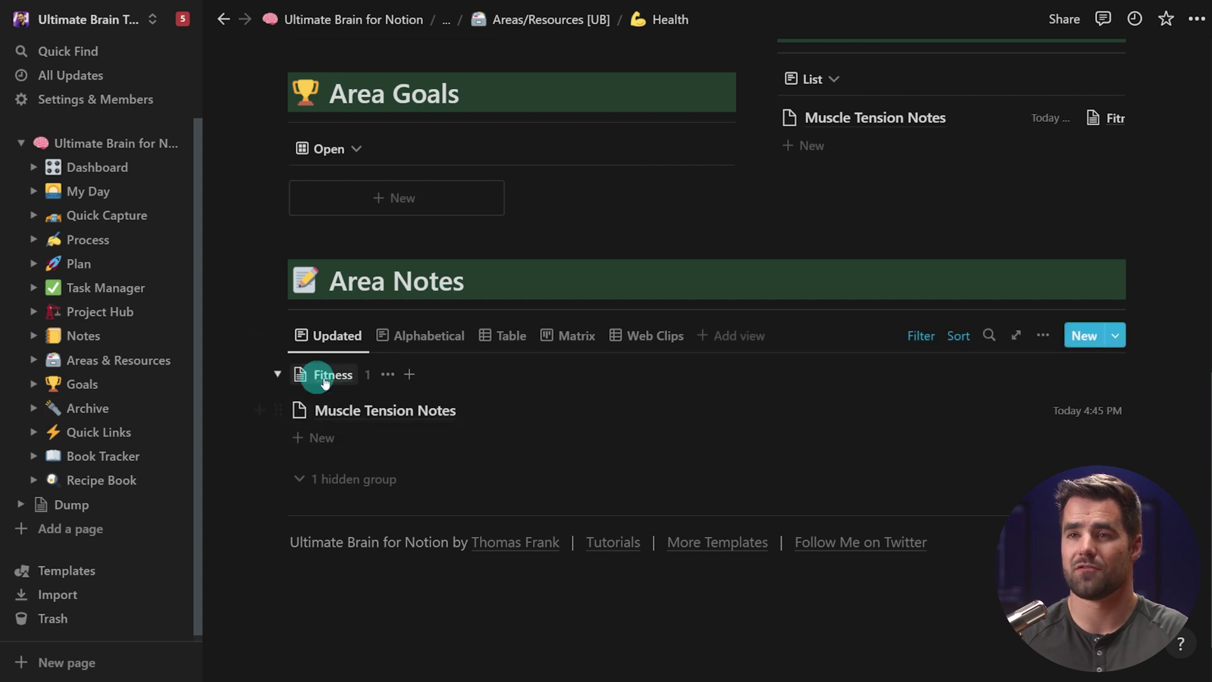
pyautogui.scroll(8, 349, 422)
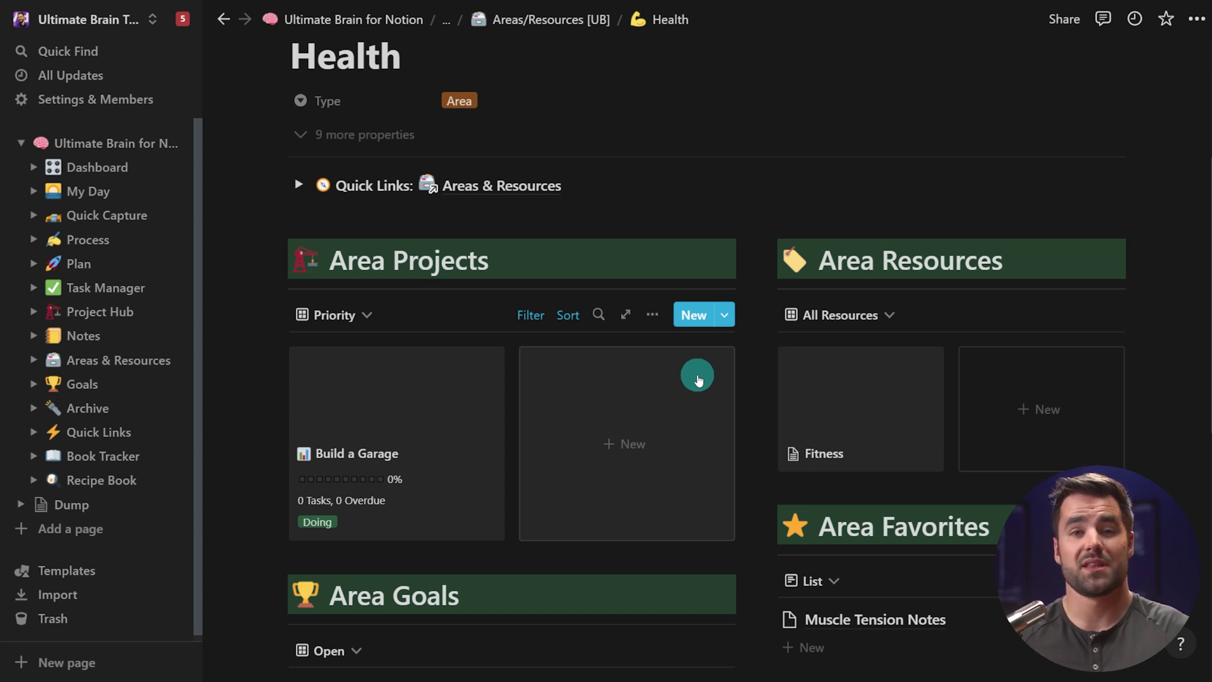
pyautogui.click(77, 315)
# Add Health as an area column on the Project Hub To Do board
pyautogui.scroll(-6, 631, 312)
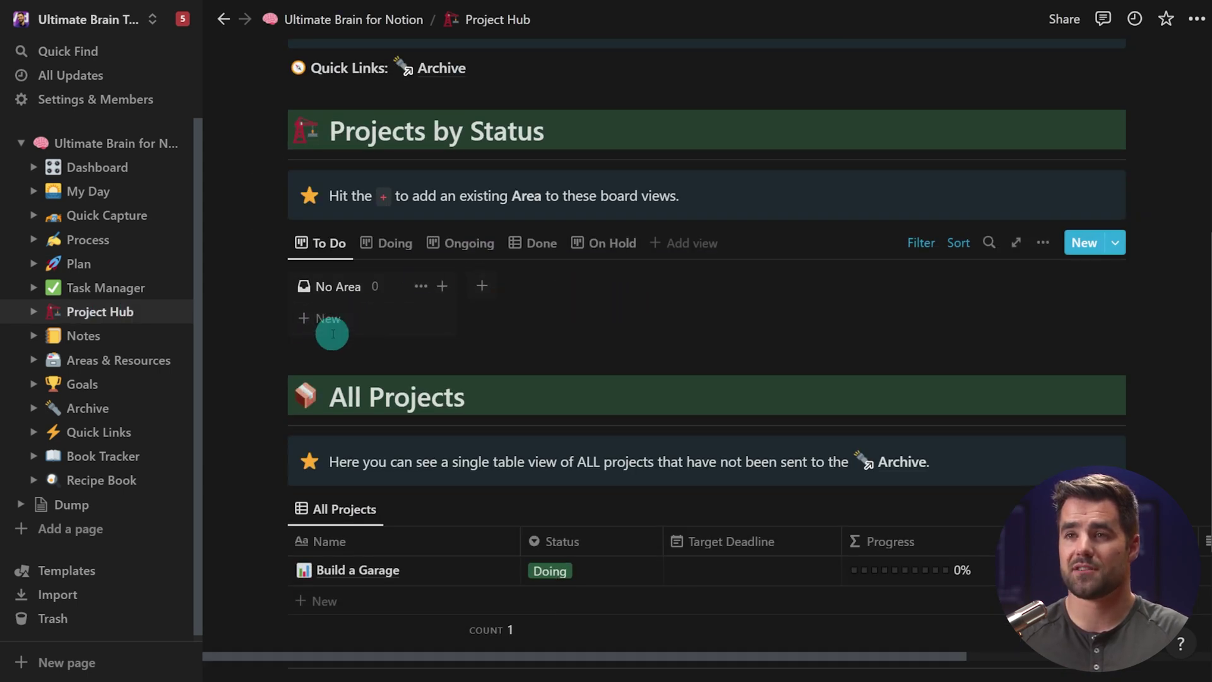
pyautogui.click(491, 296)
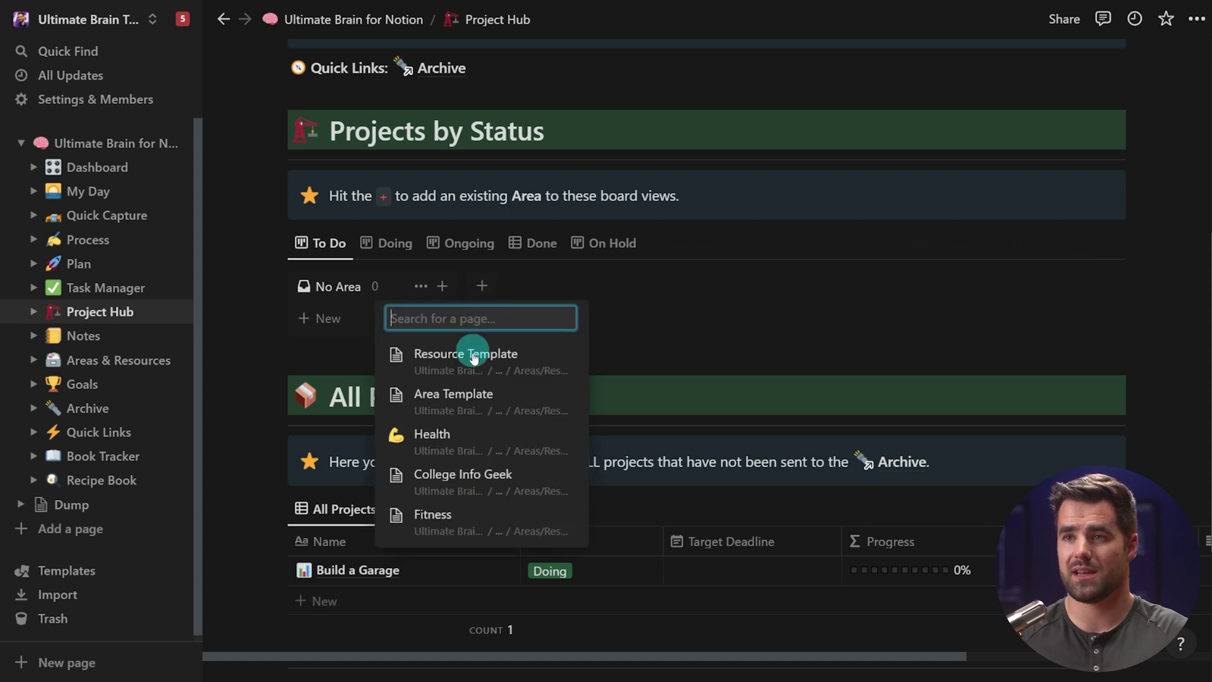
pyautogui.click(471, 434)
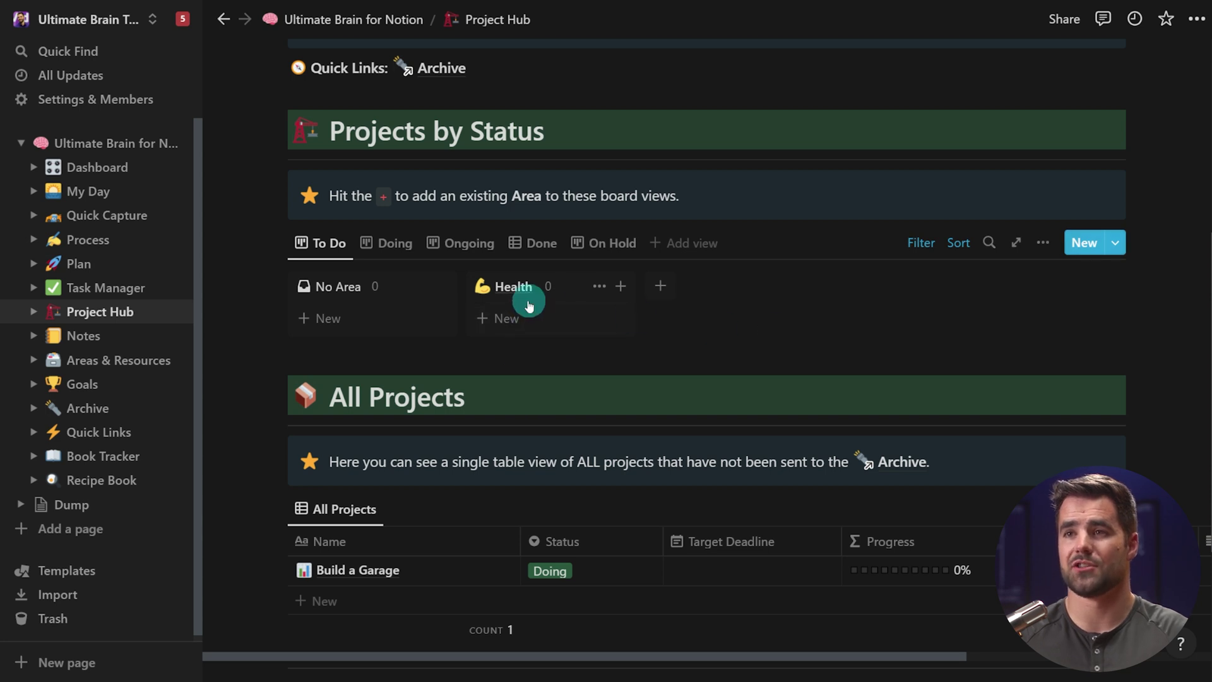
# Switch the board through Doing to Ongoing and start adding an existing area there
pyautogui.click(554, 128)
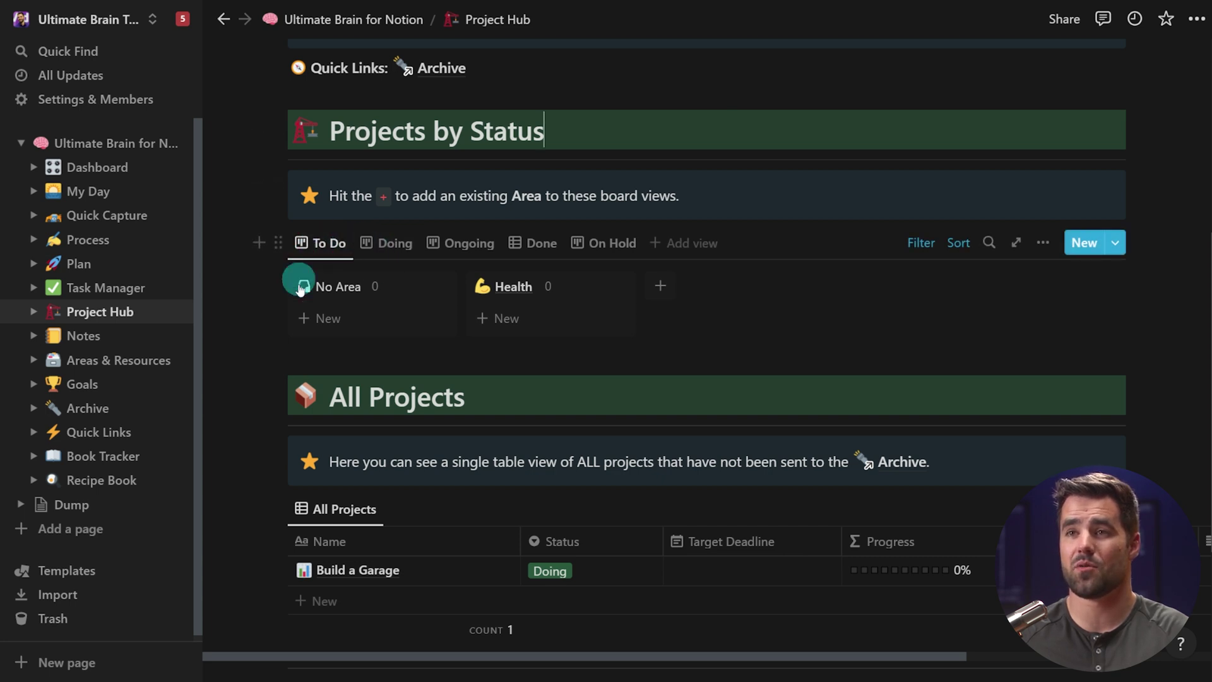
pyautogui.click(379, 245)
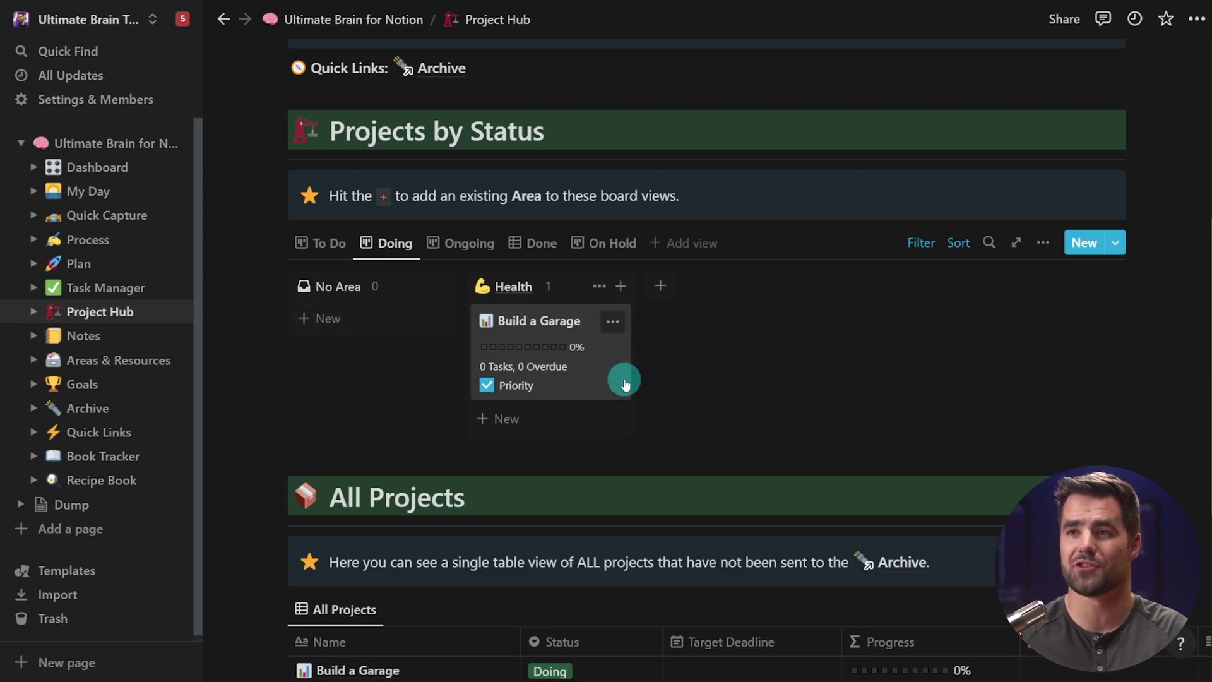
pyautogui.click(451, 247)
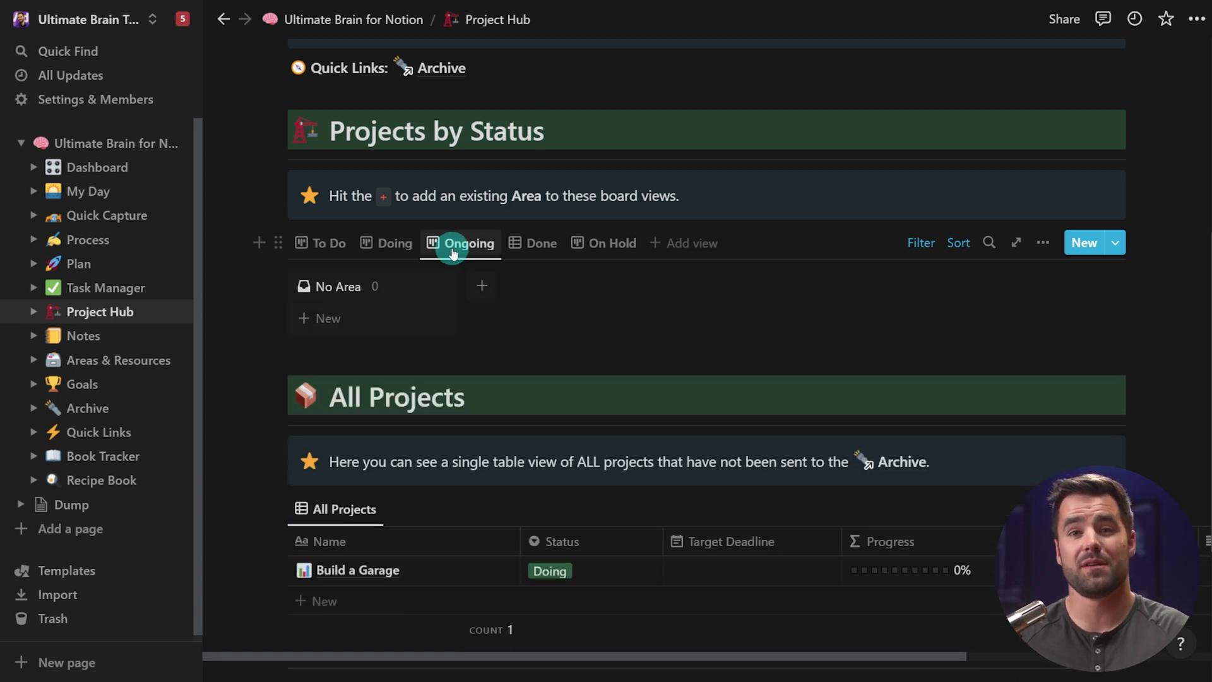
pyautogui.click(483, 286)
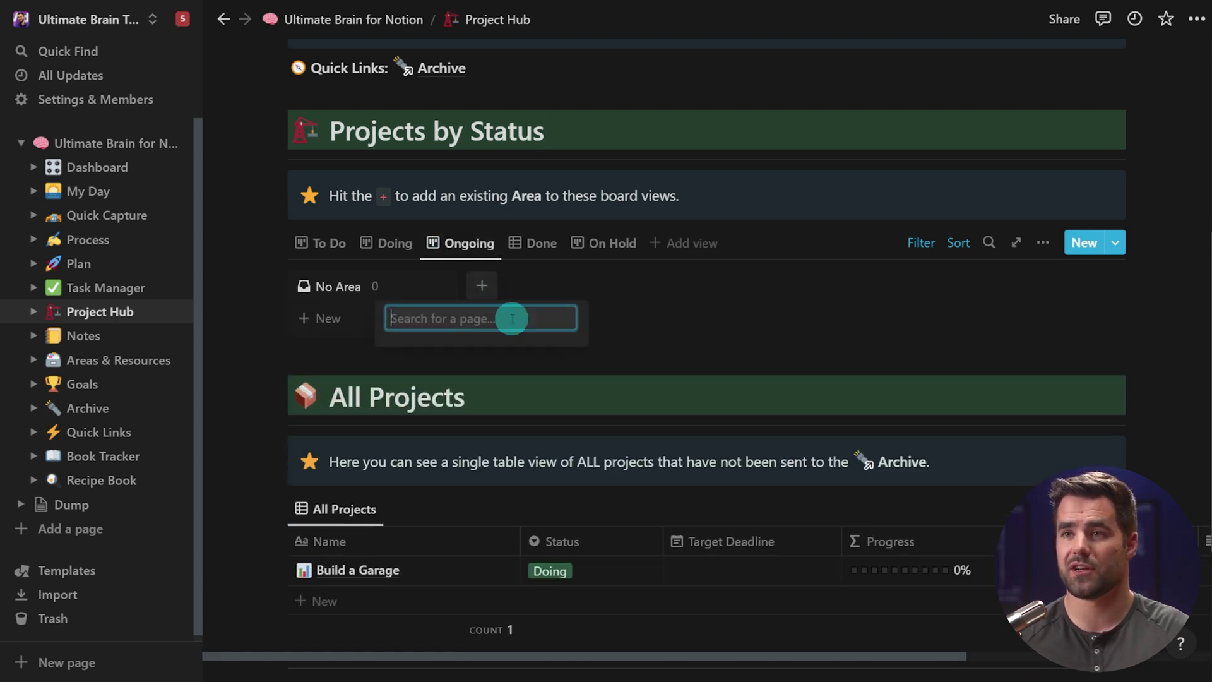
# Add a Health column with an 'Ongoing Health Tasks' project and open it as a full page
pyautogui.click(478, 440)
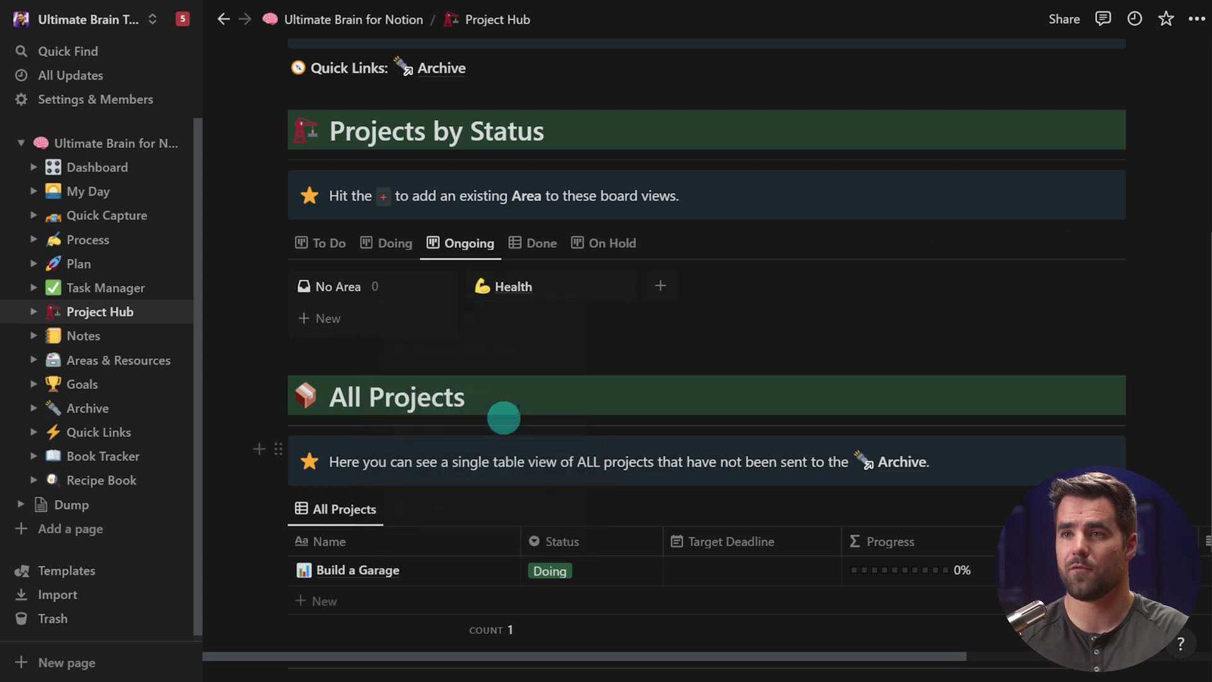
pyautogui.click(531, 320)
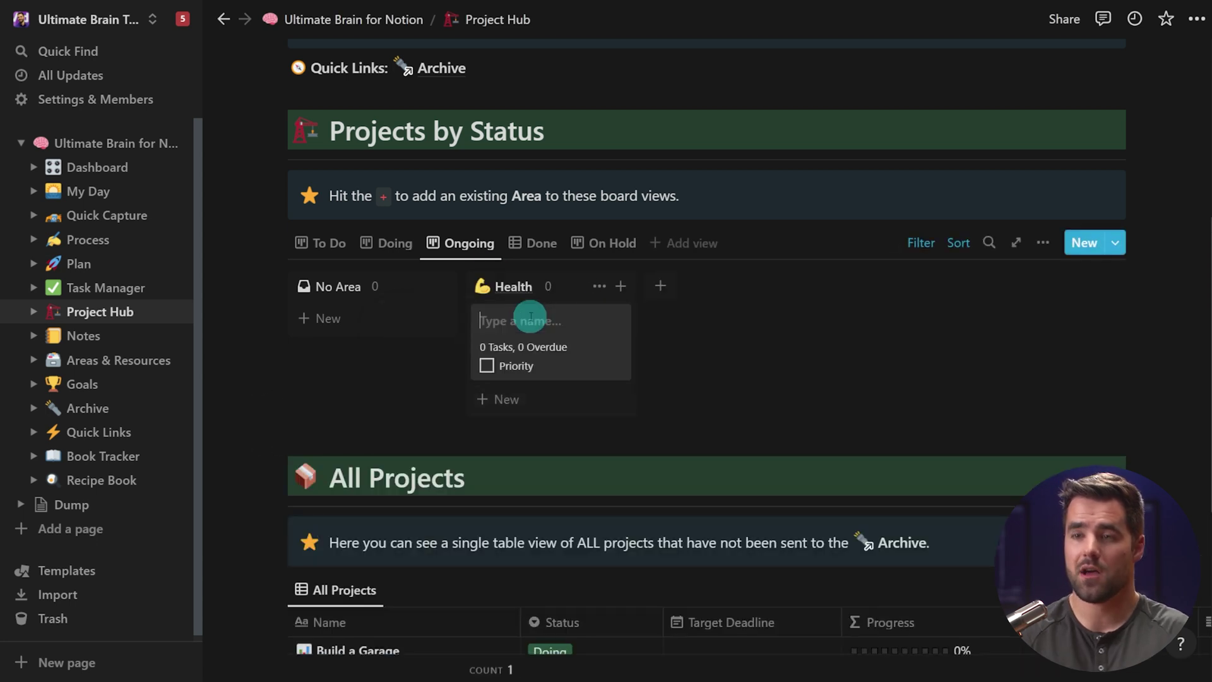
pyautogui.write('Ongoing Health Tasks')
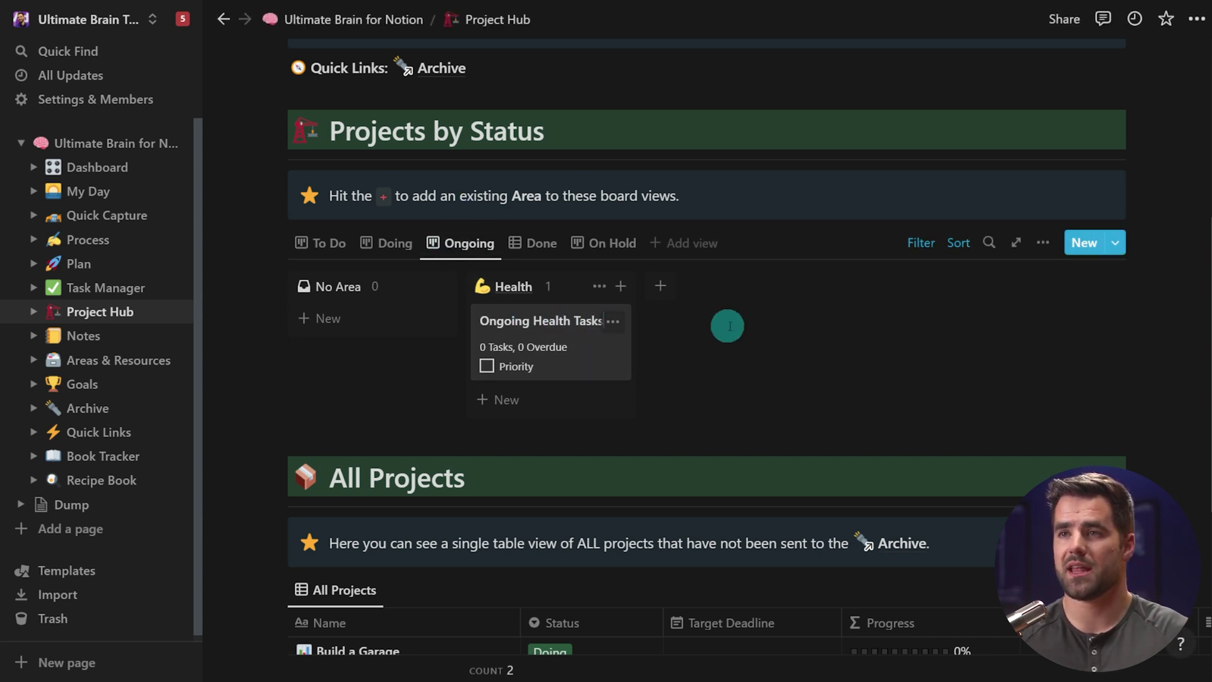
pyautogui.click(538, 320)
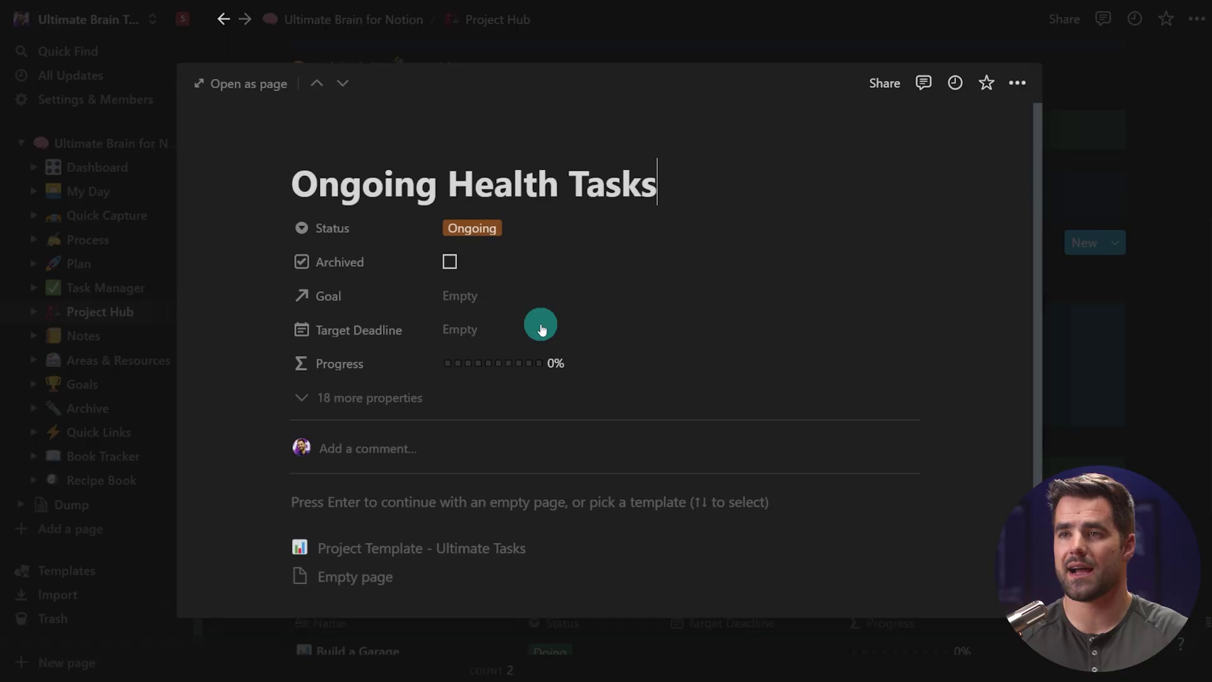
pyautogui.click(216, 83)
# Apply the Project template to Ongoing Health Tasks and start a new task in its Tasks list
pyautogui.scroll(-2, 612, 341)
pyautogui.click(585, 431)
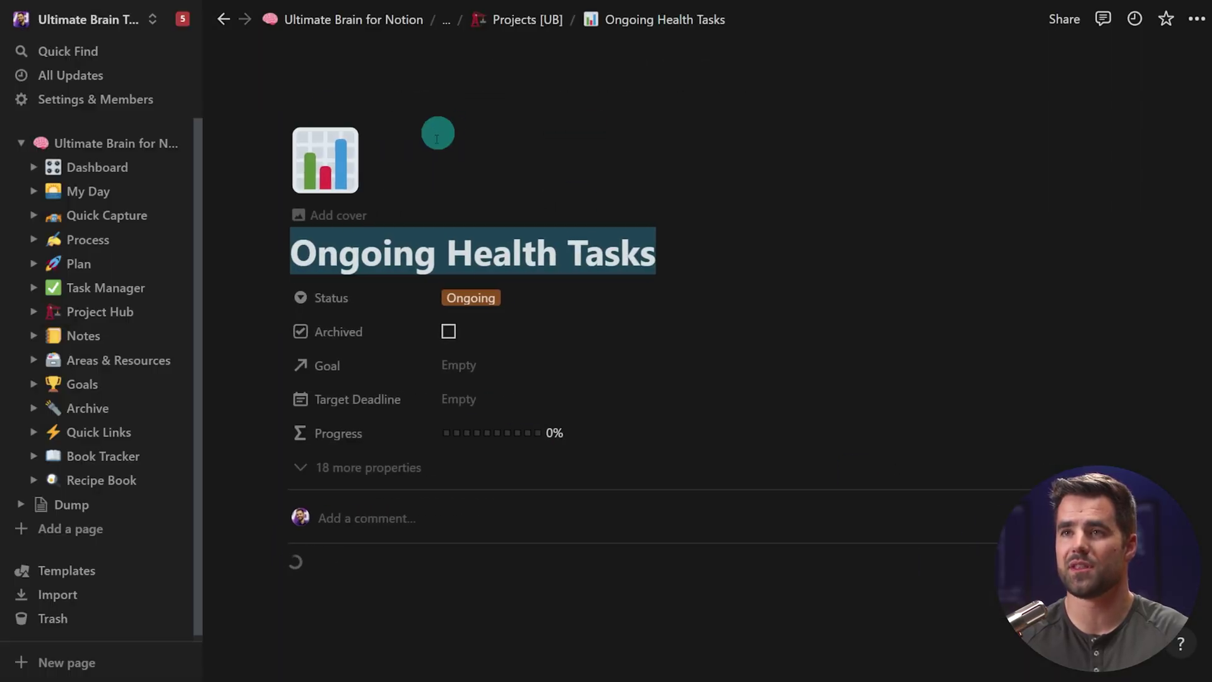
pyautogui.scroll(-6, 587, 331)
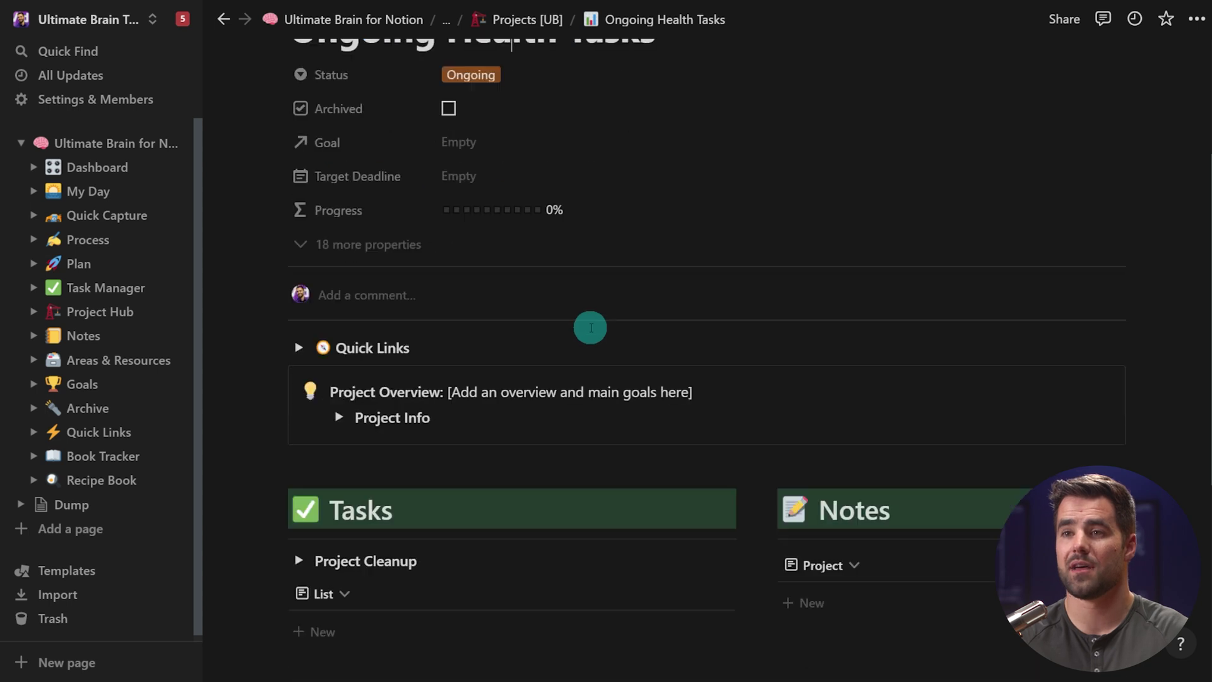
pyautogui.click(327, 461)
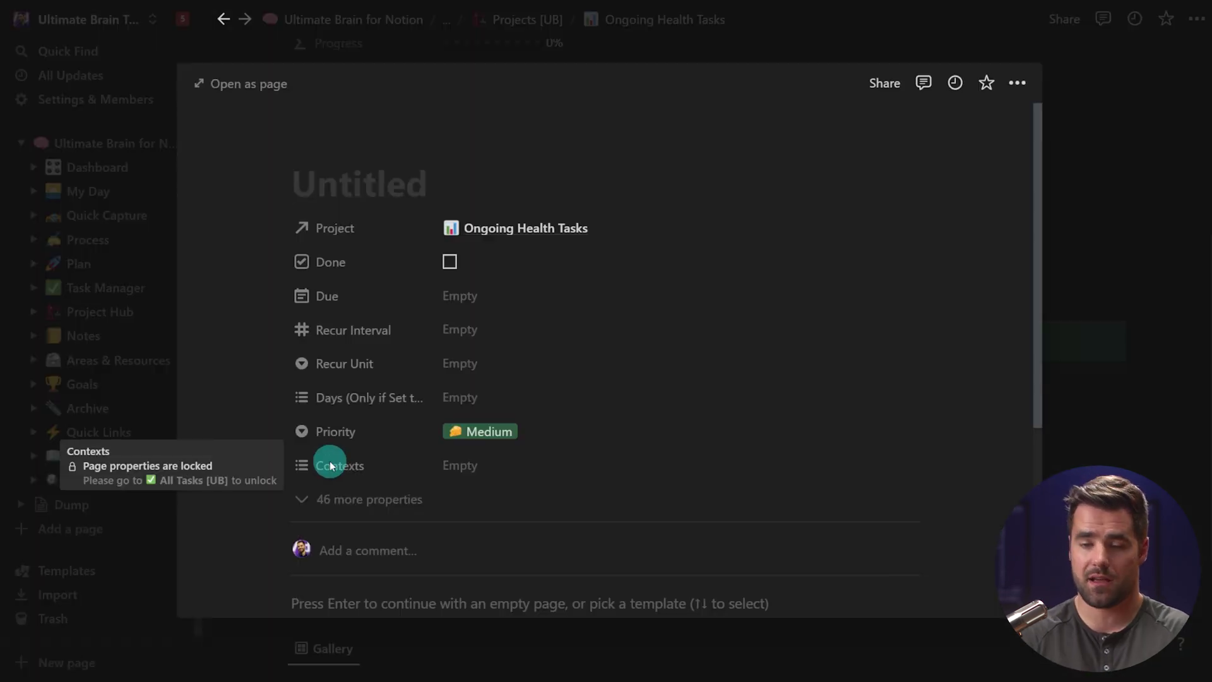
# Name the task 'Get a Quarterly Checkup', repeating every 3 months and due May 31, 2022
pyautogui.write('Get a Quarterly Checkup')
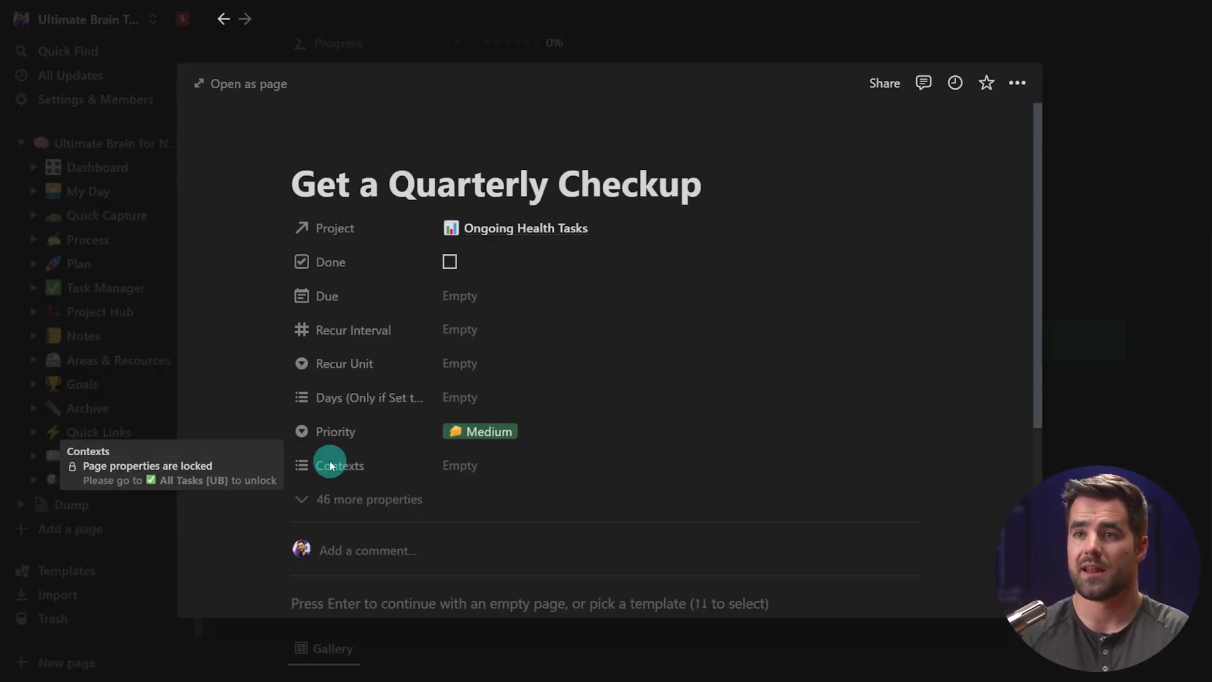
pyautogui.click(465, 365)
pyautogui.click(508, 470)
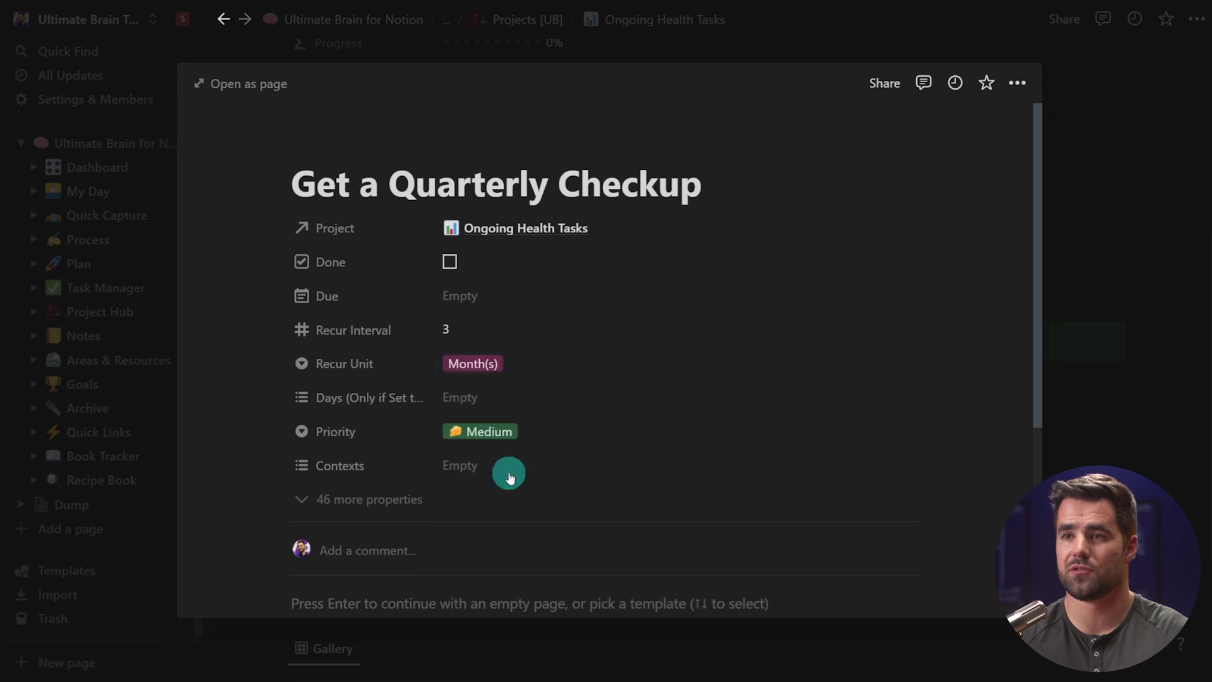
pyautogui.click(468, 297)
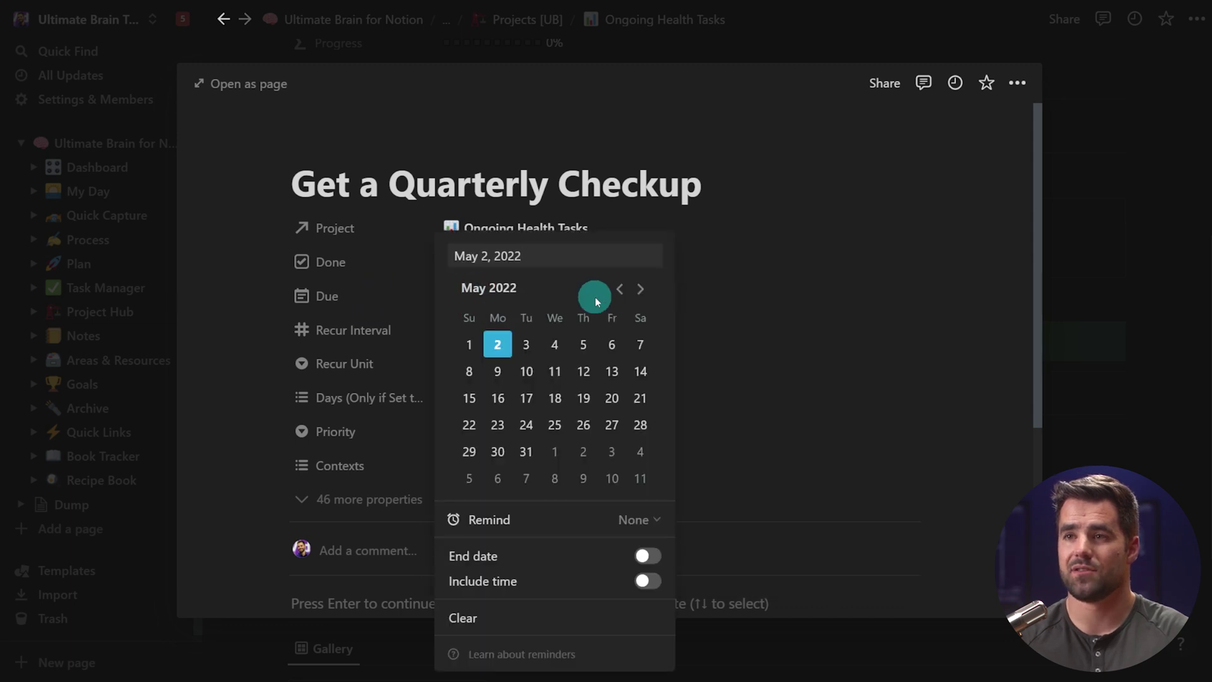
pyautogui.click(525, 451)
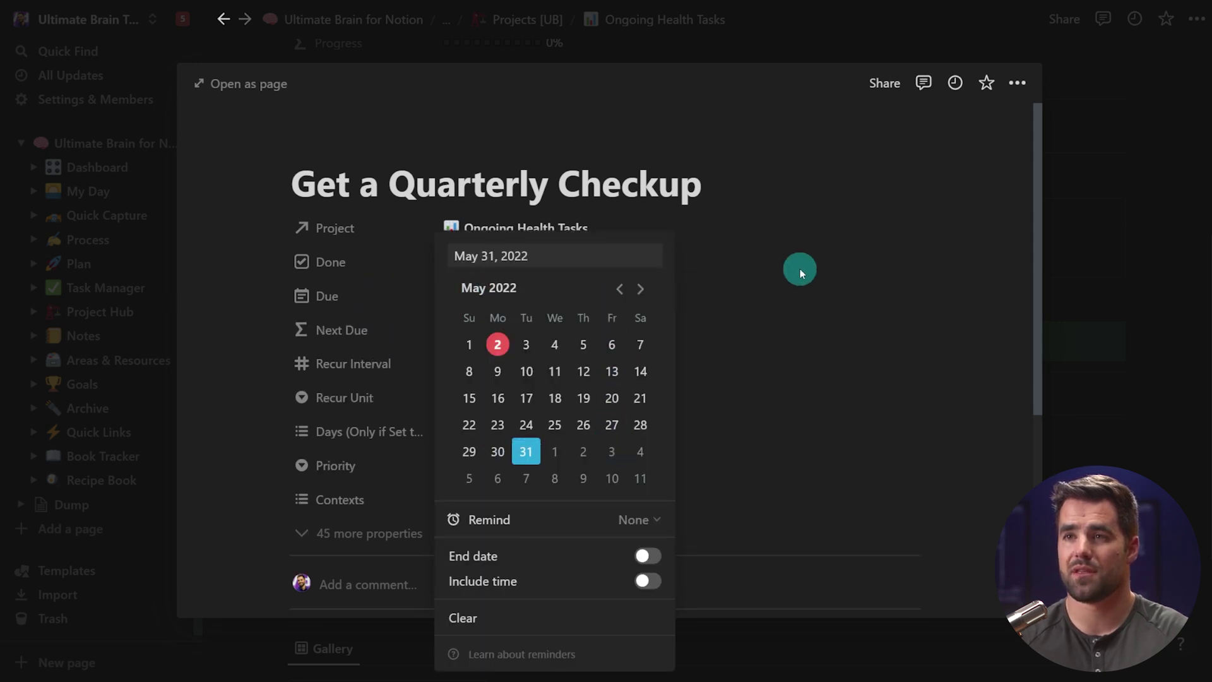
pyautogui.click(801, 267)
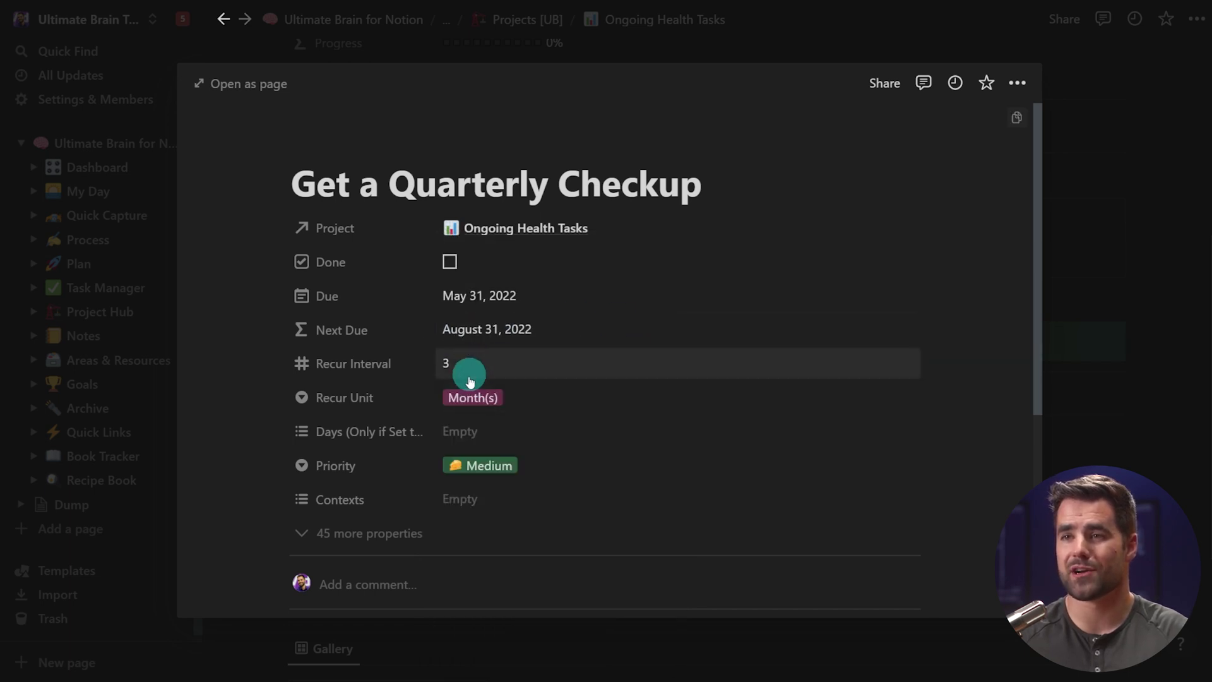
# Close the task, return to Ongoing Health Tasks, then go to the Quick Capture page
pyautogui.click(1132, 343)
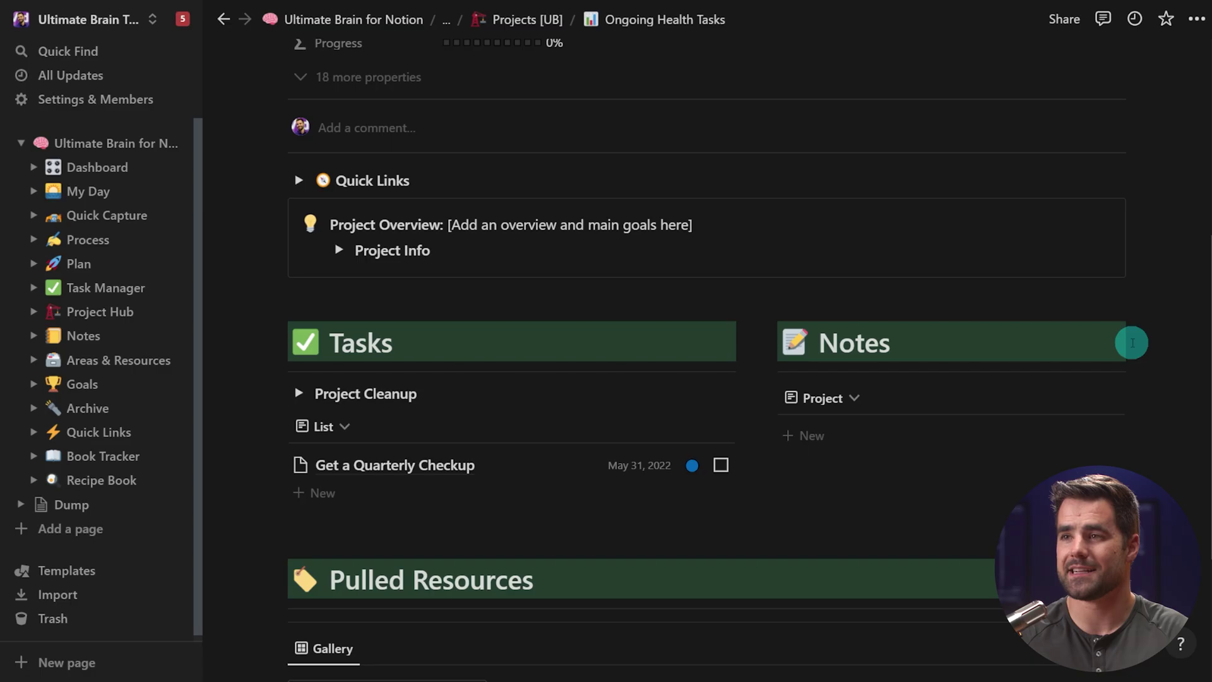
pyautogui.scroll(5, 663, 356)
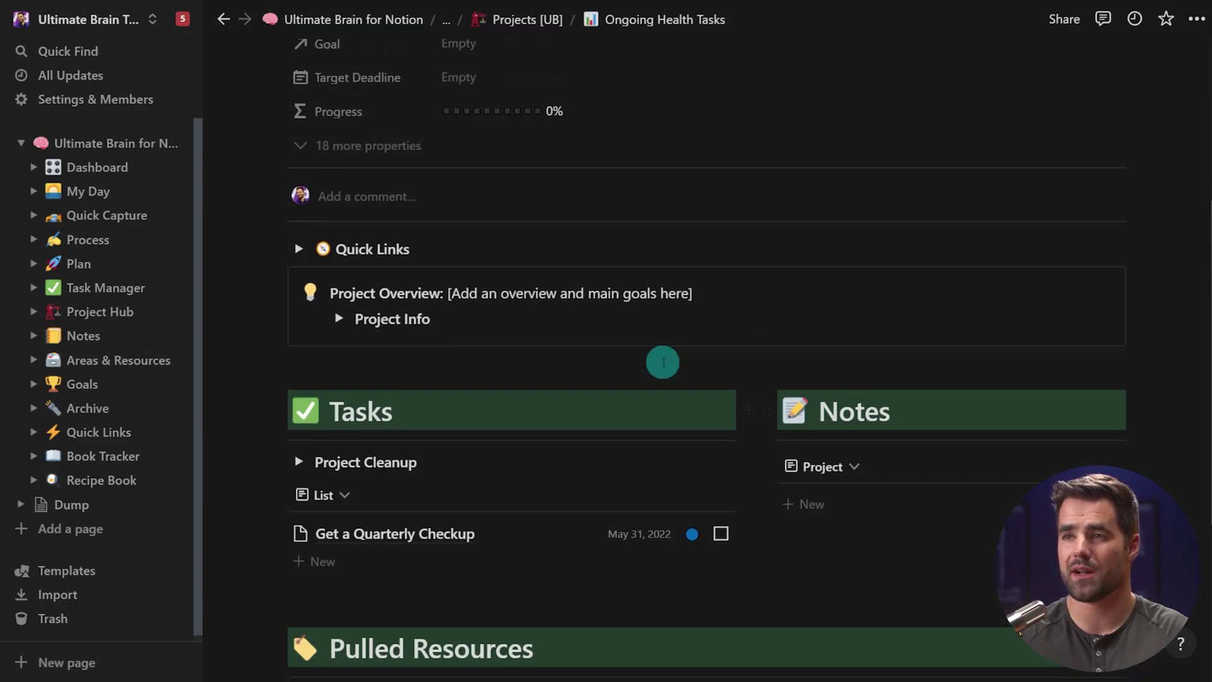
pyautogui.hotkey('ctrl', '[')
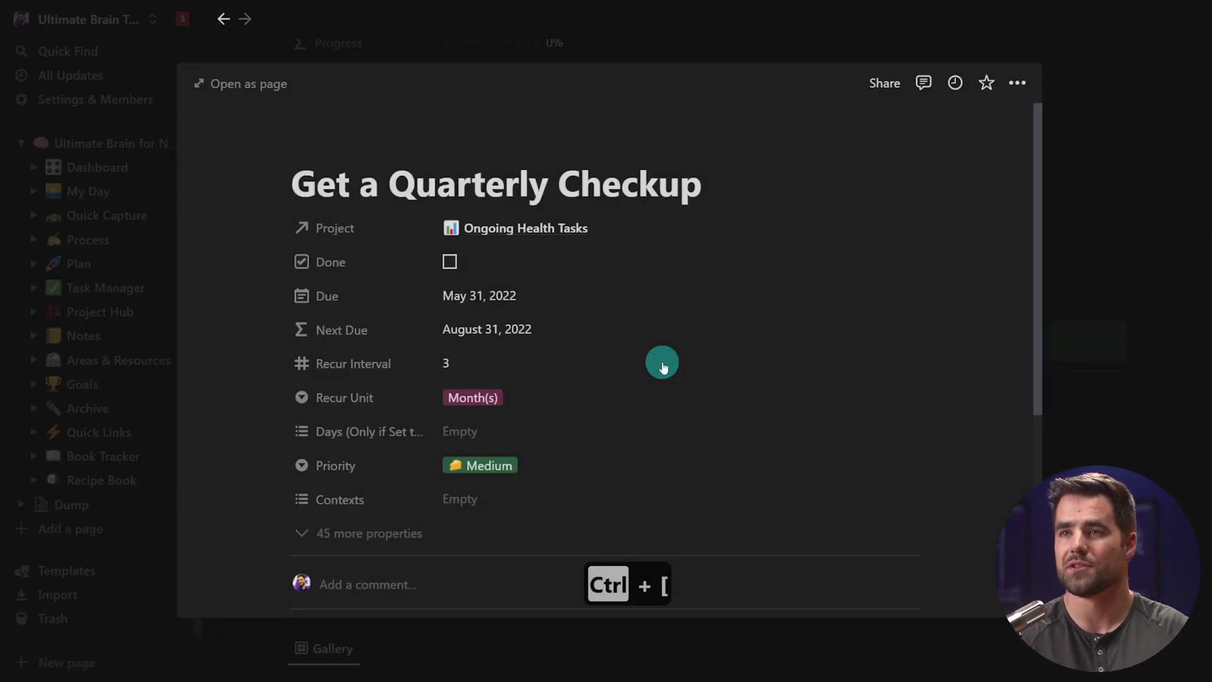
pyautogui.hotkey('ctrl', '[')
pyautogui.scroll(6, 663, 362)
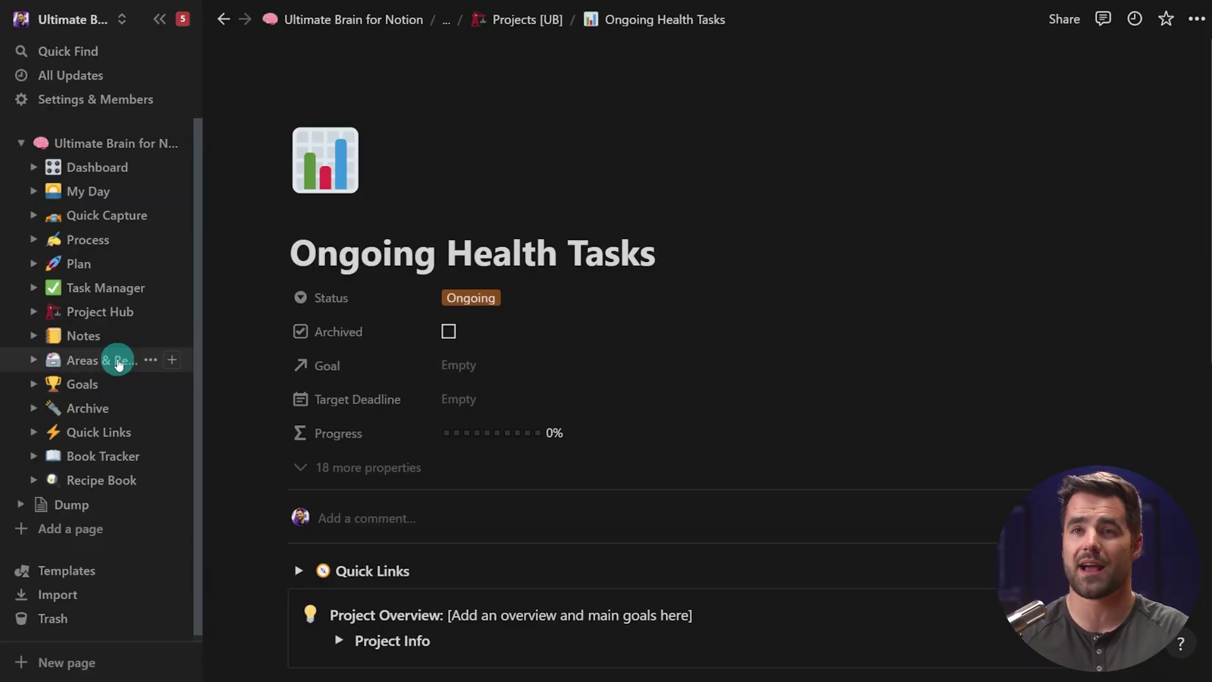
pyautogui.click(89, 215)
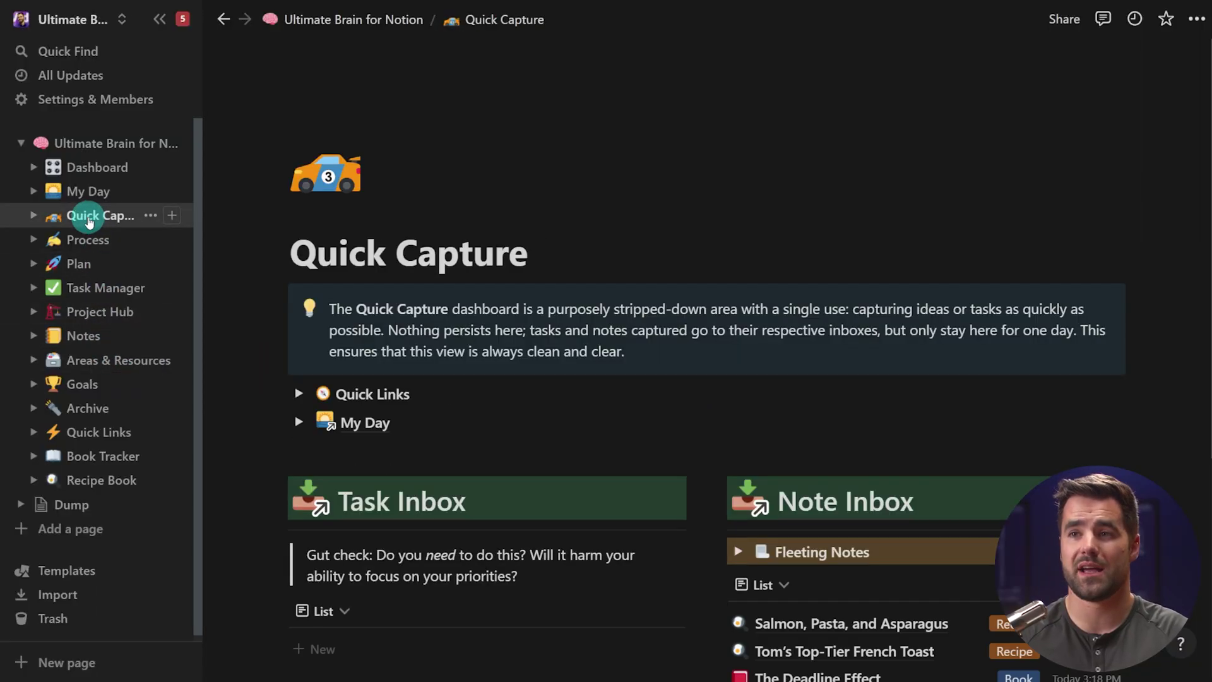
pyautogui.scroll(-3, 671, 351)
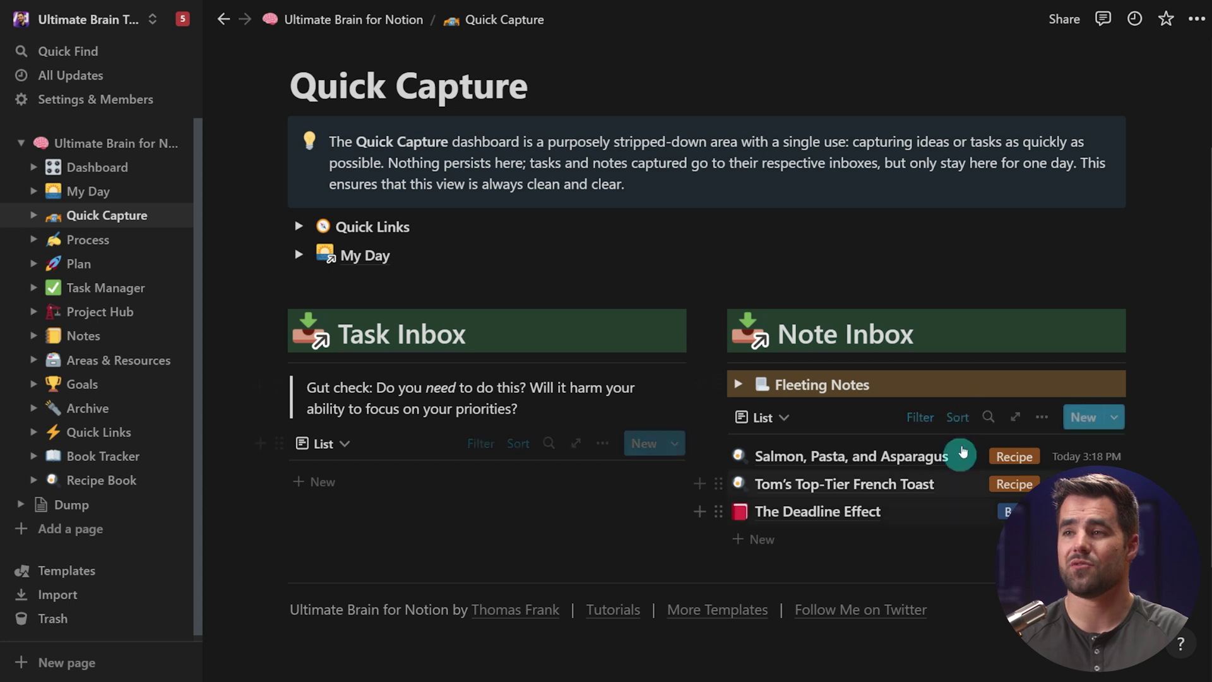
pyautogui.scroll(-1, 784, 461)
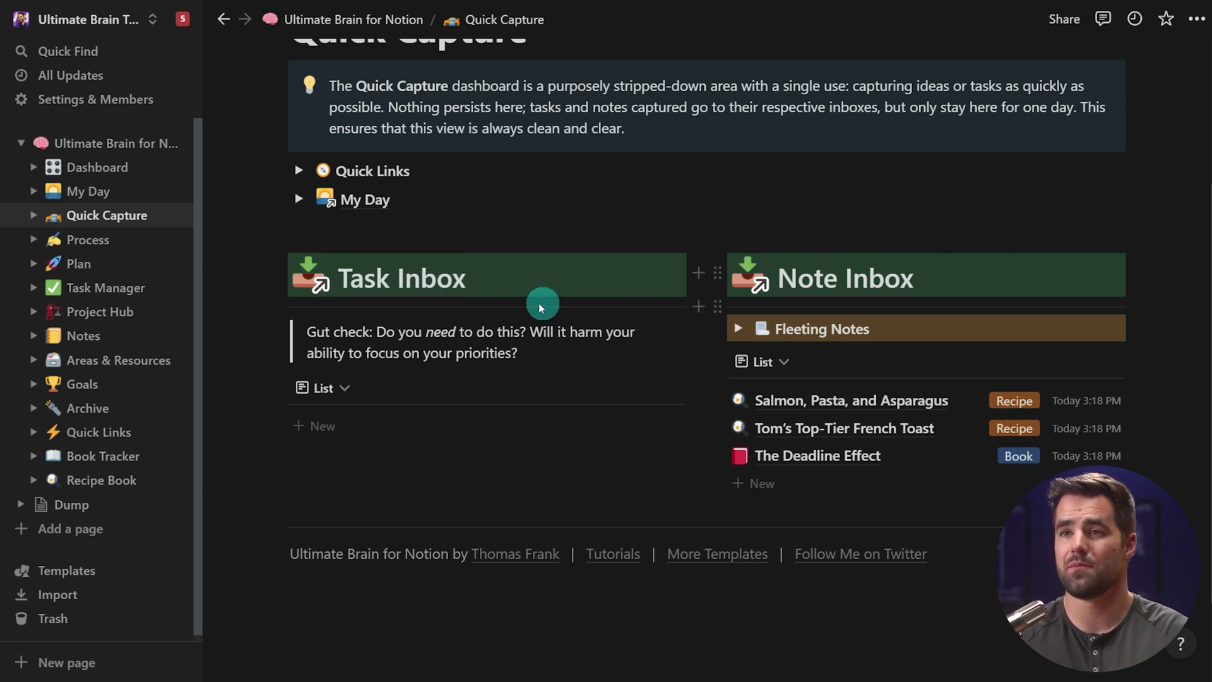
pyautogui.click(376, 287)
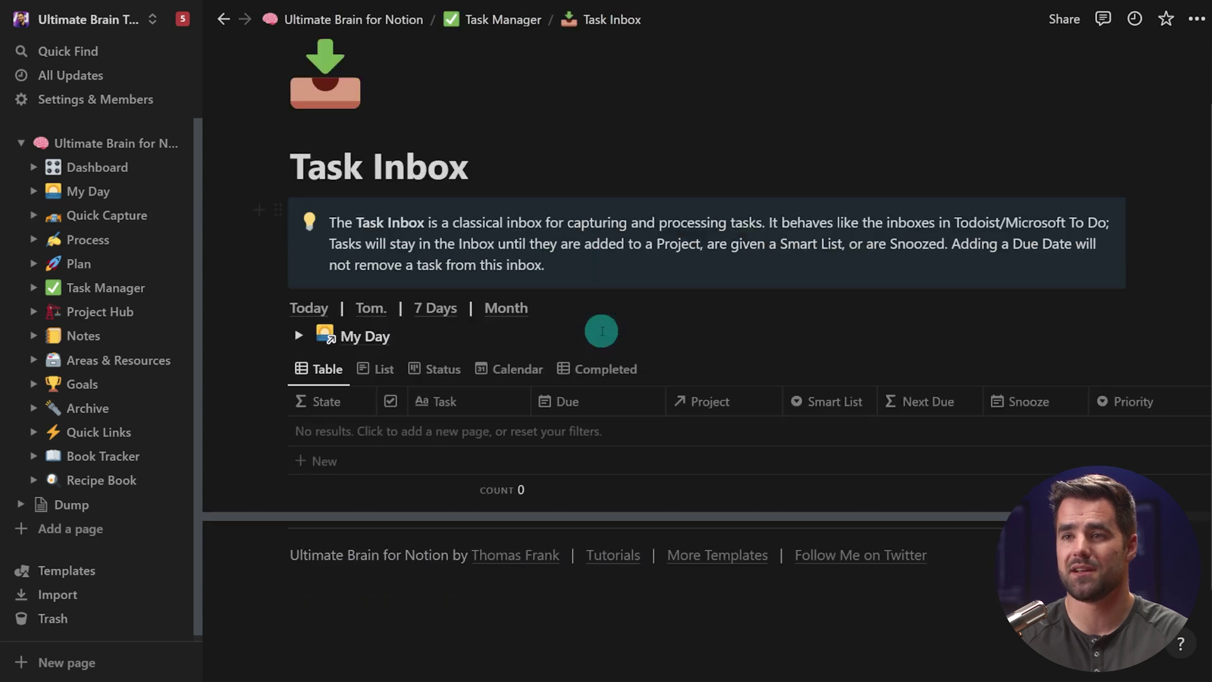
pyautogui.scroll(-1, 479, 392)
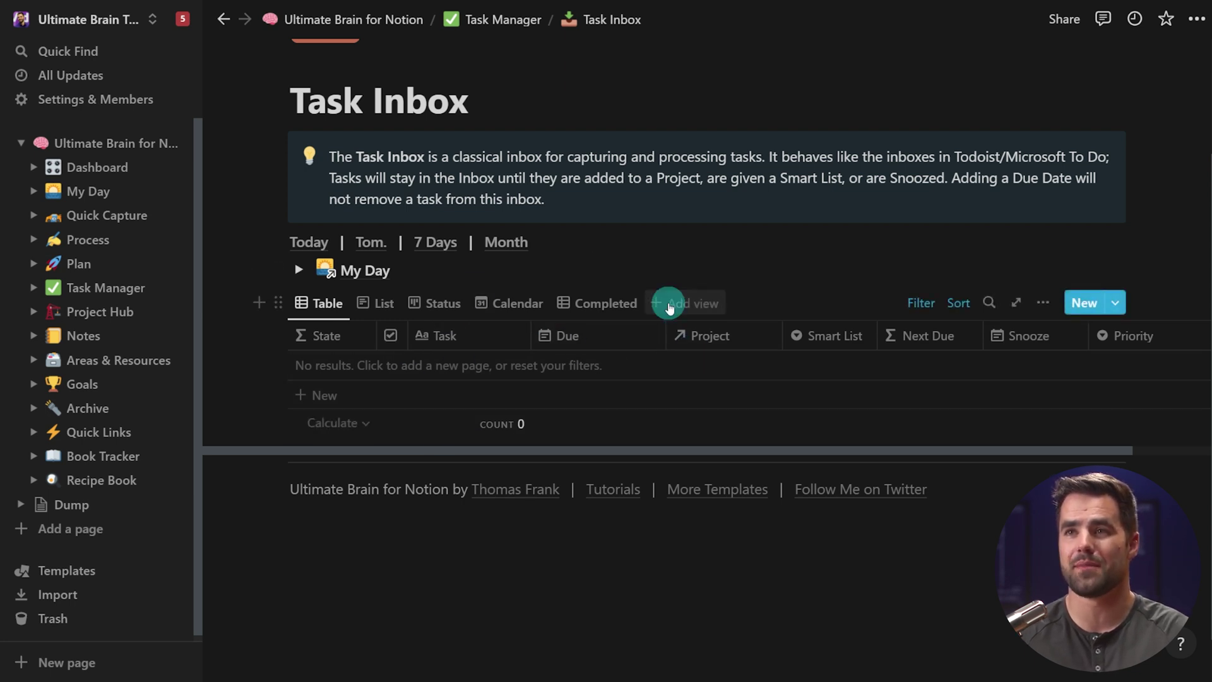
pyautogui.hotkey('ctrl', '[')
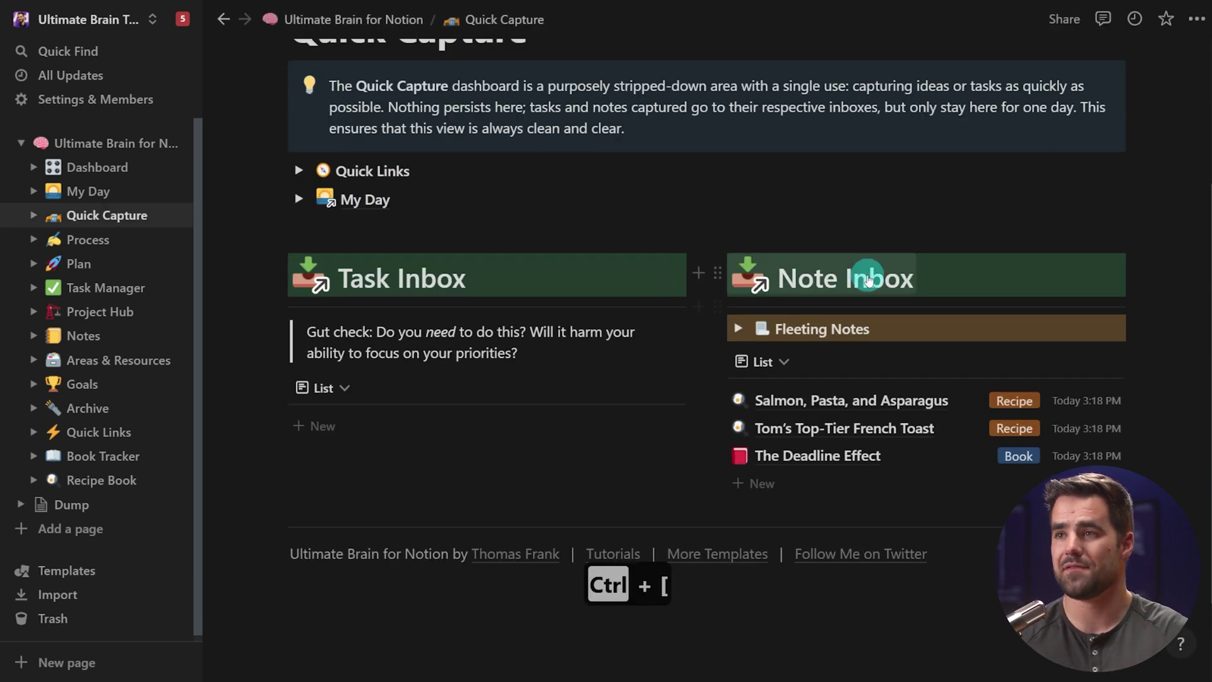
pyautogui.click(868, 280)
# Switch the Note Inbox to its Table view, look it over, then go to the Dashboard
pyautogui.scroll(-2, 581, 263)
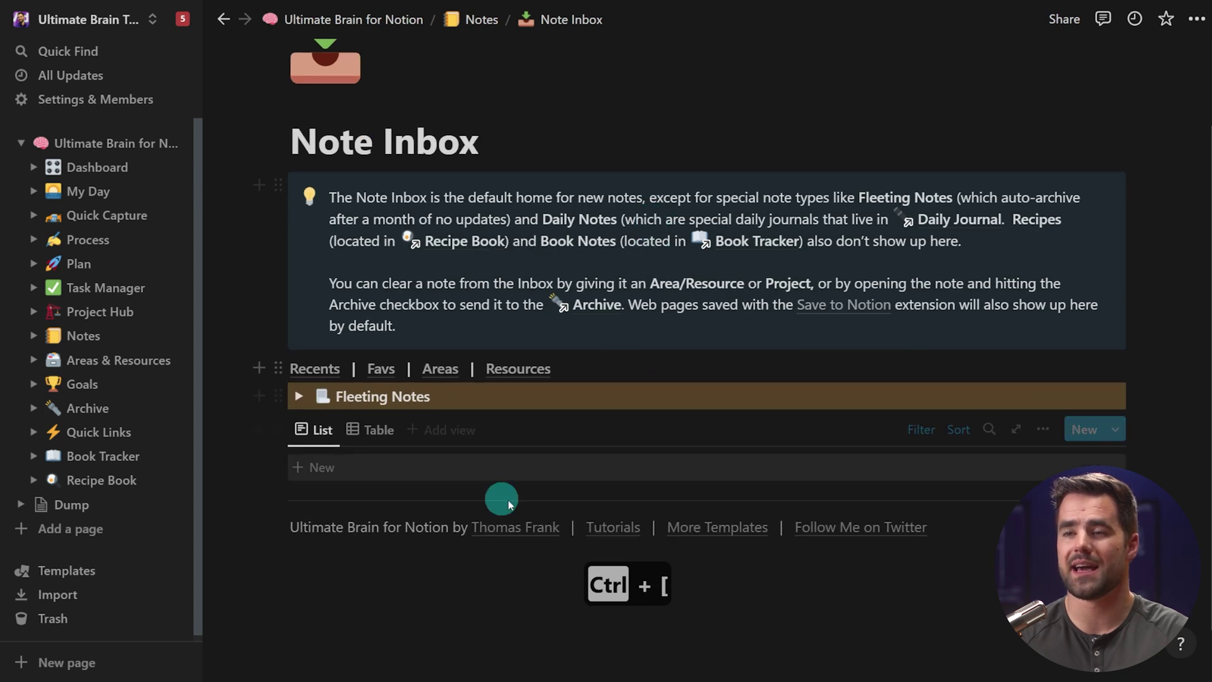
pyautogui.click(372, 431)
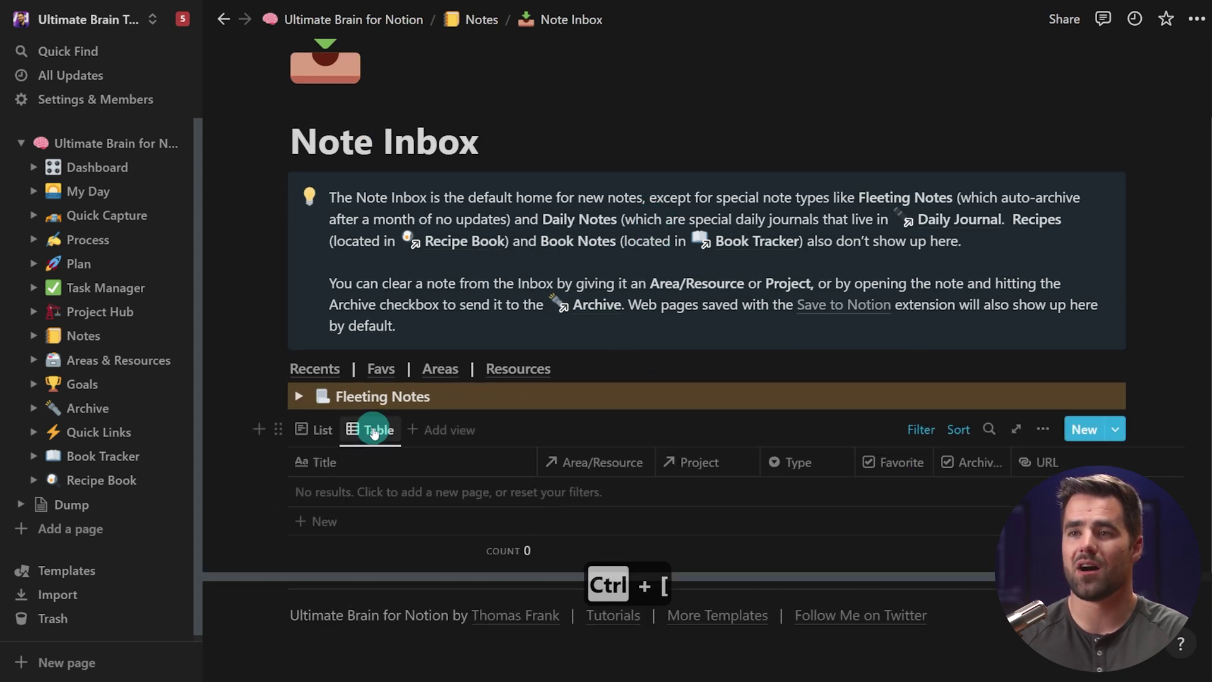
pyautogui.scroll(-1, 649, 460)
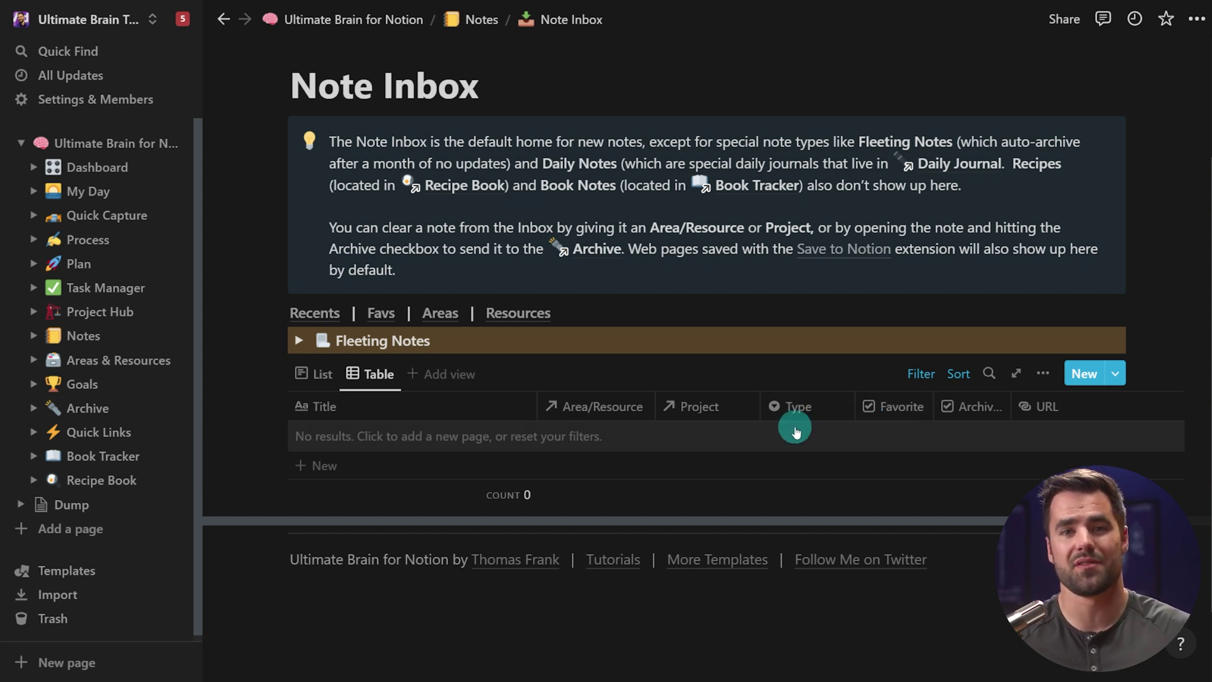
pyautogui.scroll(1, 795, 431)
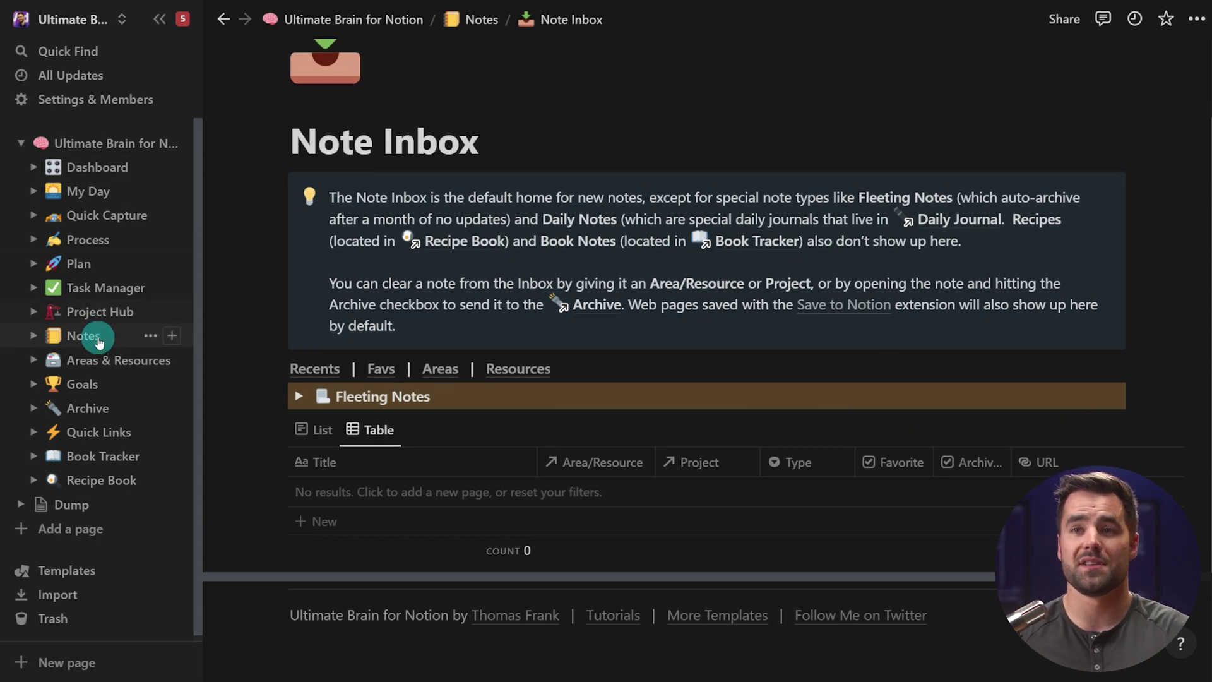
pyautogui.click(89, 168)
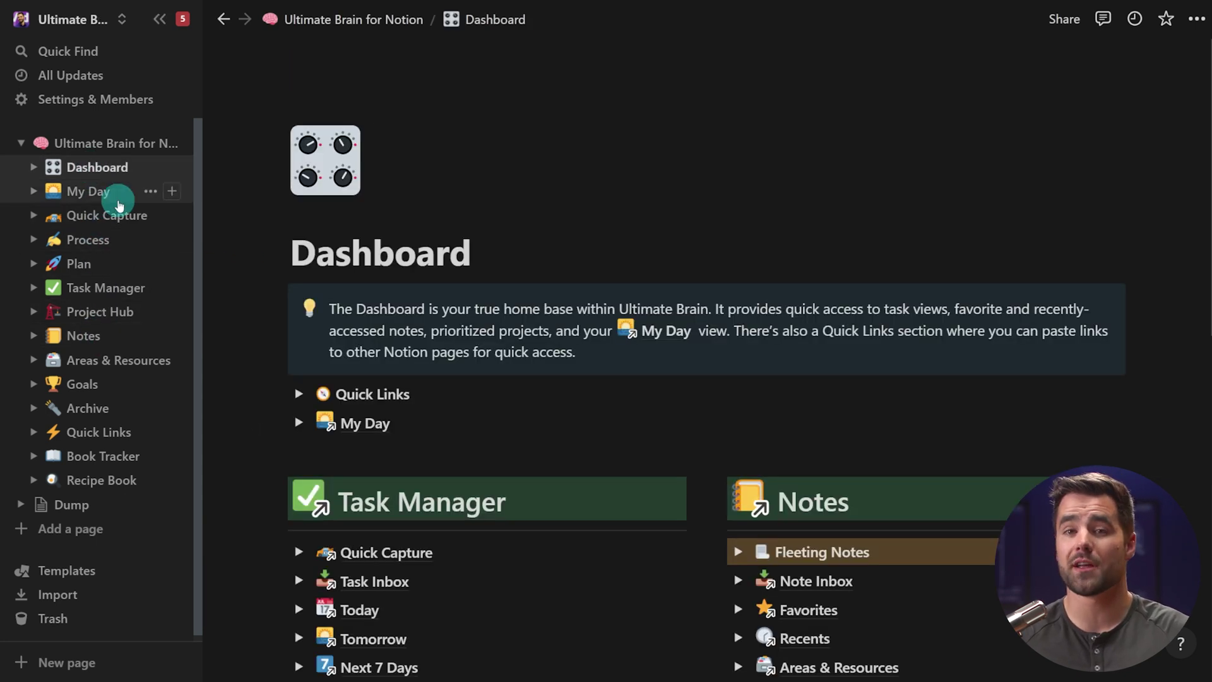
# Scroll through the Dashboard's Quick Links, My Day, Task Manager and Notes sections
pyautogui.scroll(-4, 635, 361)
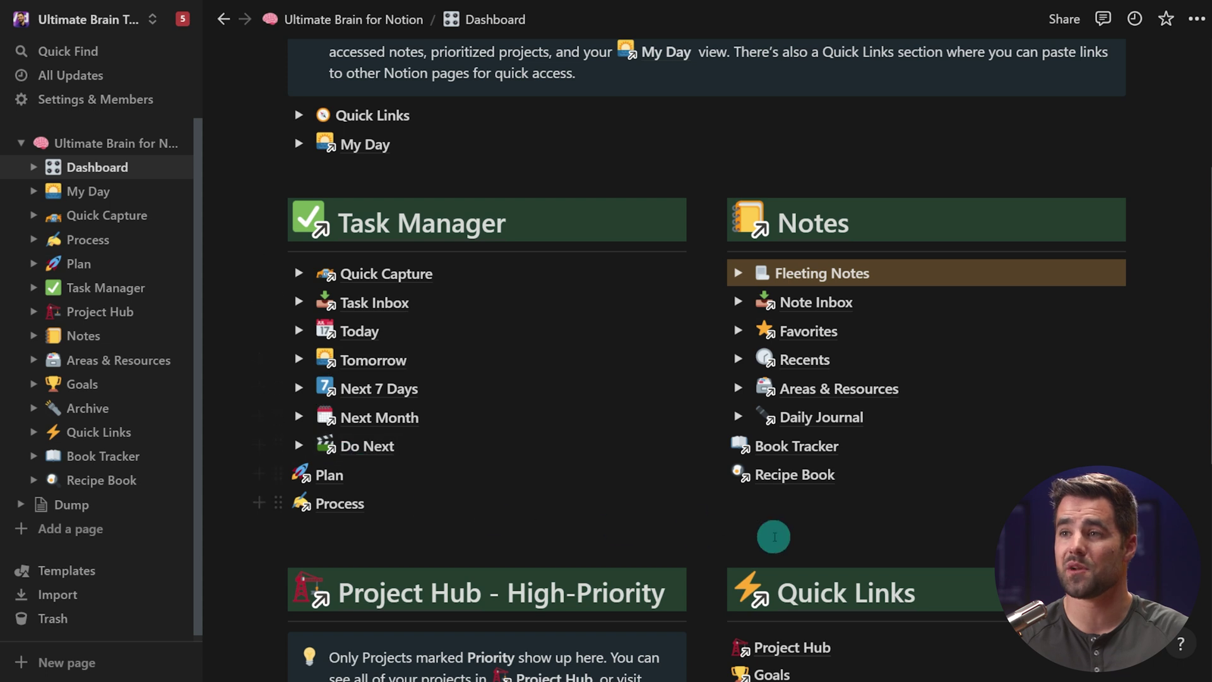
pyautogui.scroll(-3, 732, 296)
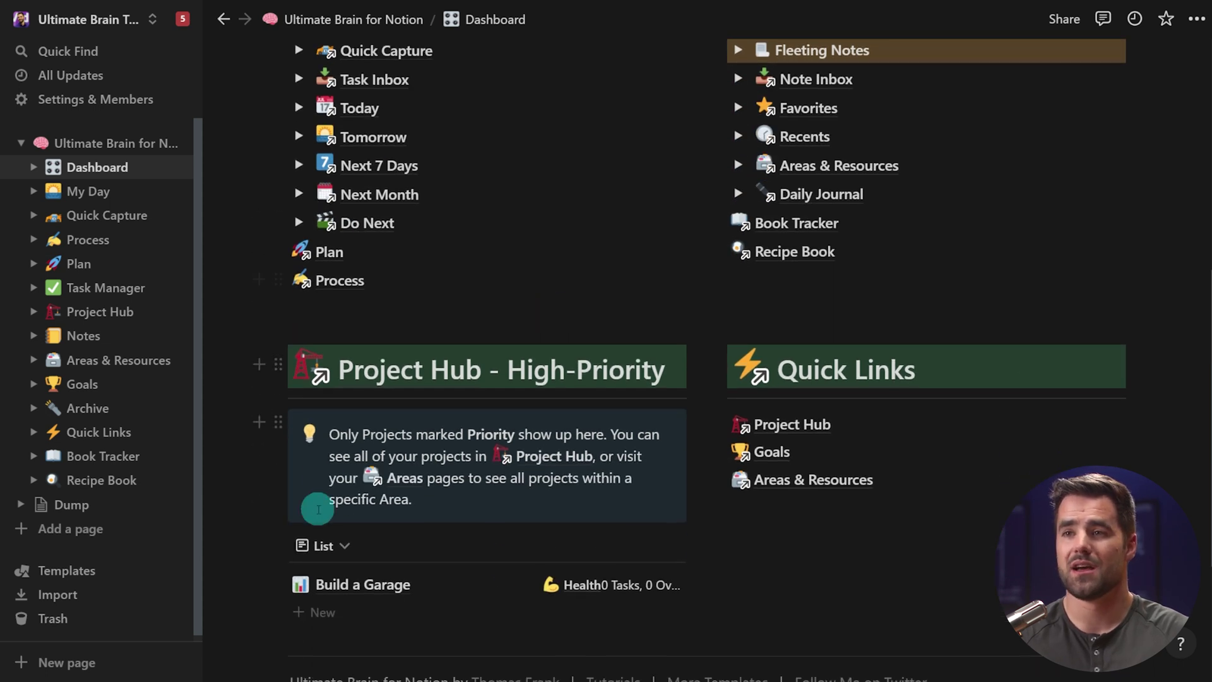
pyautogui.scroll(-1, 439, 414)
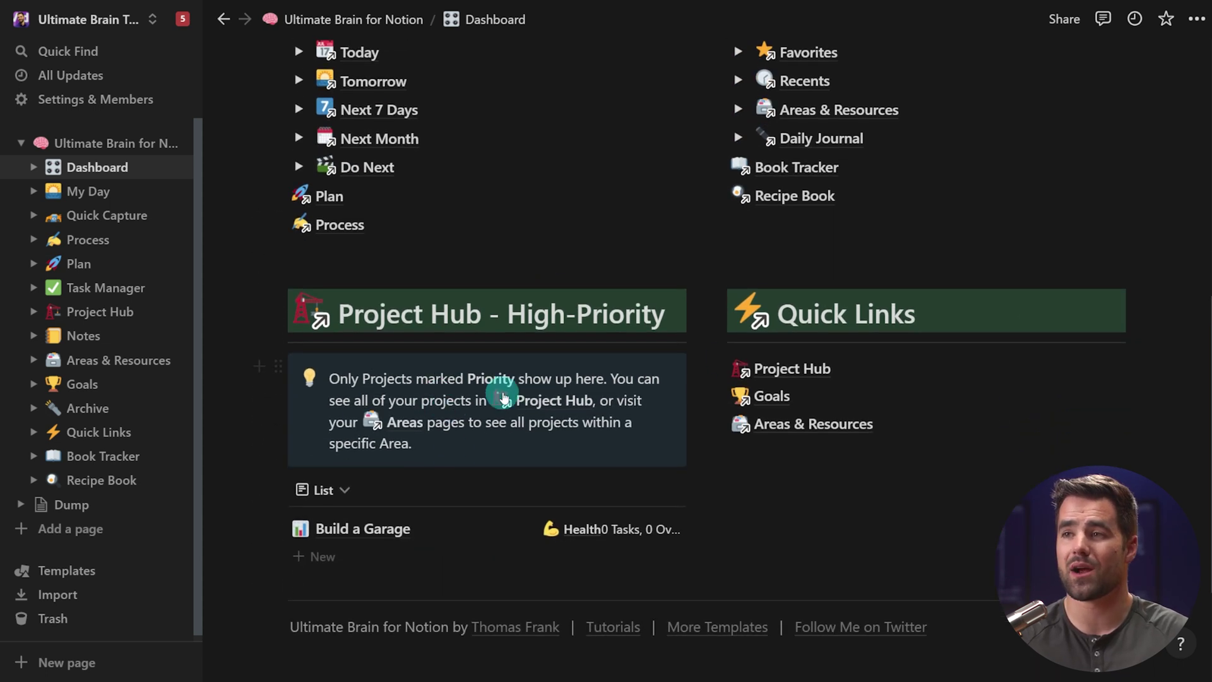
# Browse My Day's Upcoming Tasks calendar, then move on to the Task Manager page
pyautogui.click(82, 191)
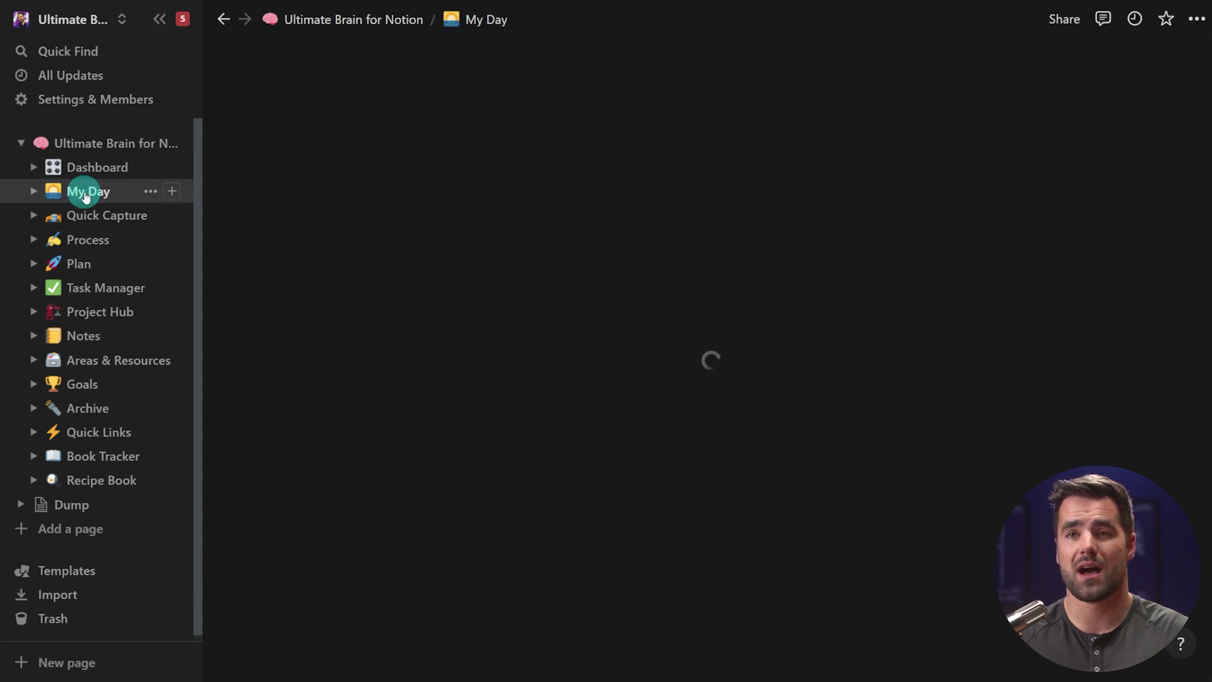
pyautogui.scroll(-2, 884, 404)
pyautogui.scroll(-4, 656, 536)
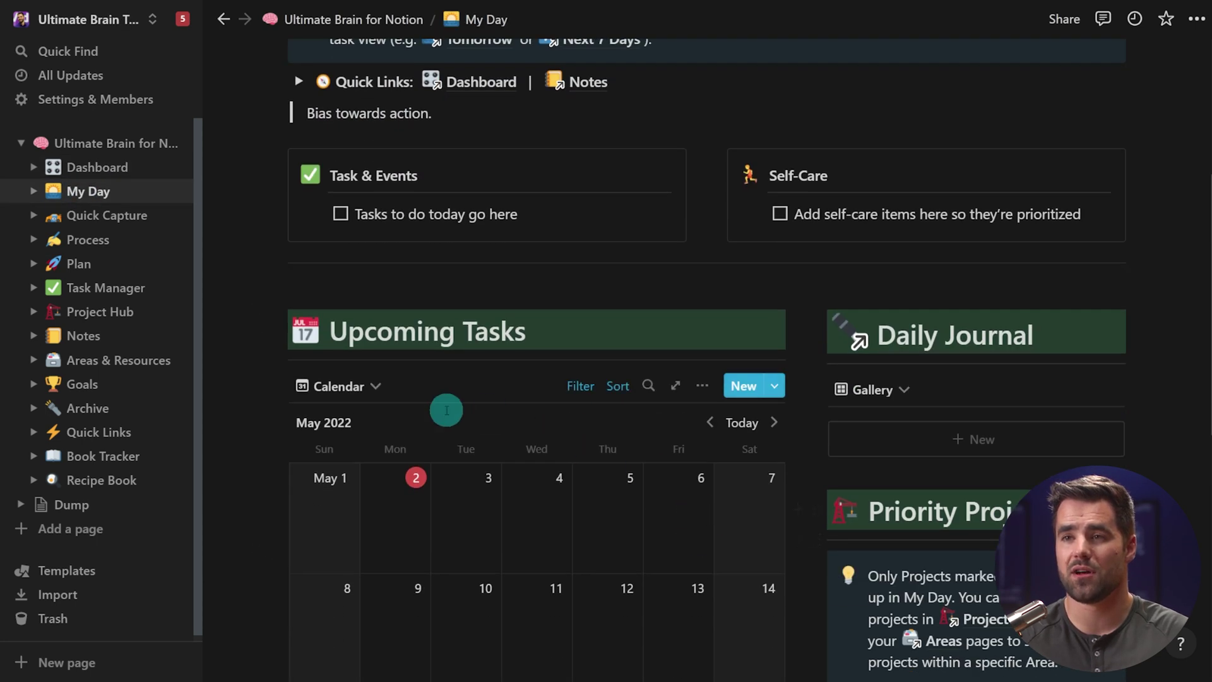
pyautogui.scroll(-1, 479, 455)
pyautogui.scroll(4, 506, 511)
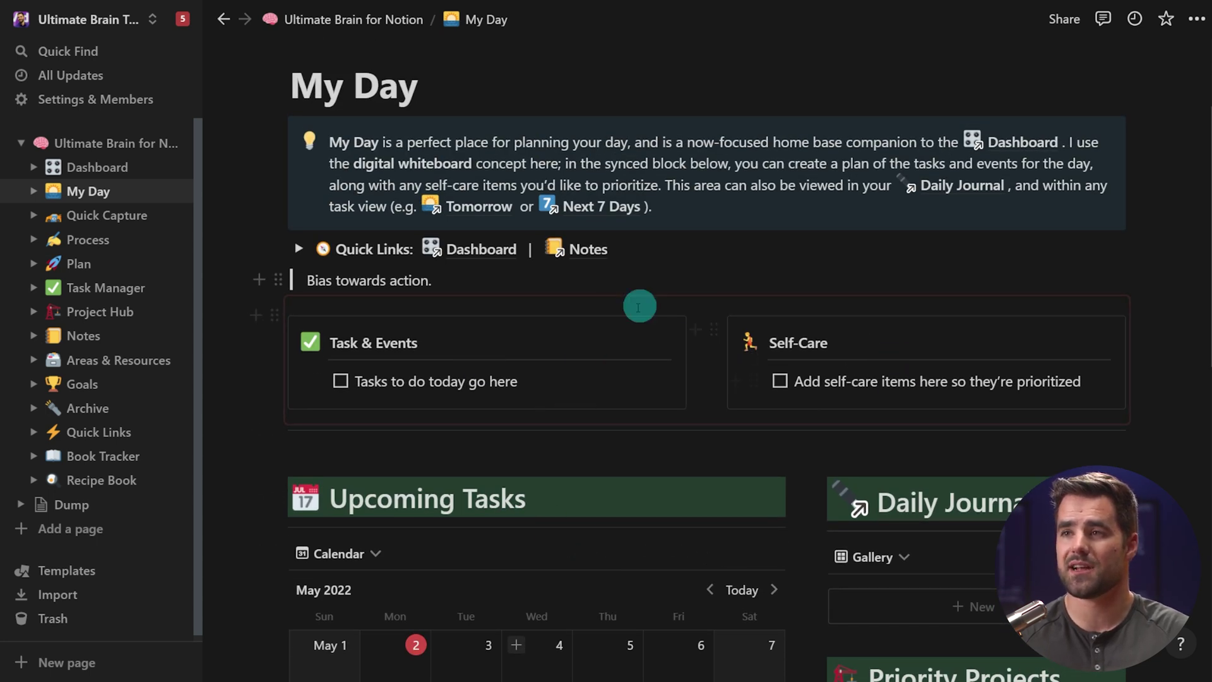
pyautogui.click(92, 287)
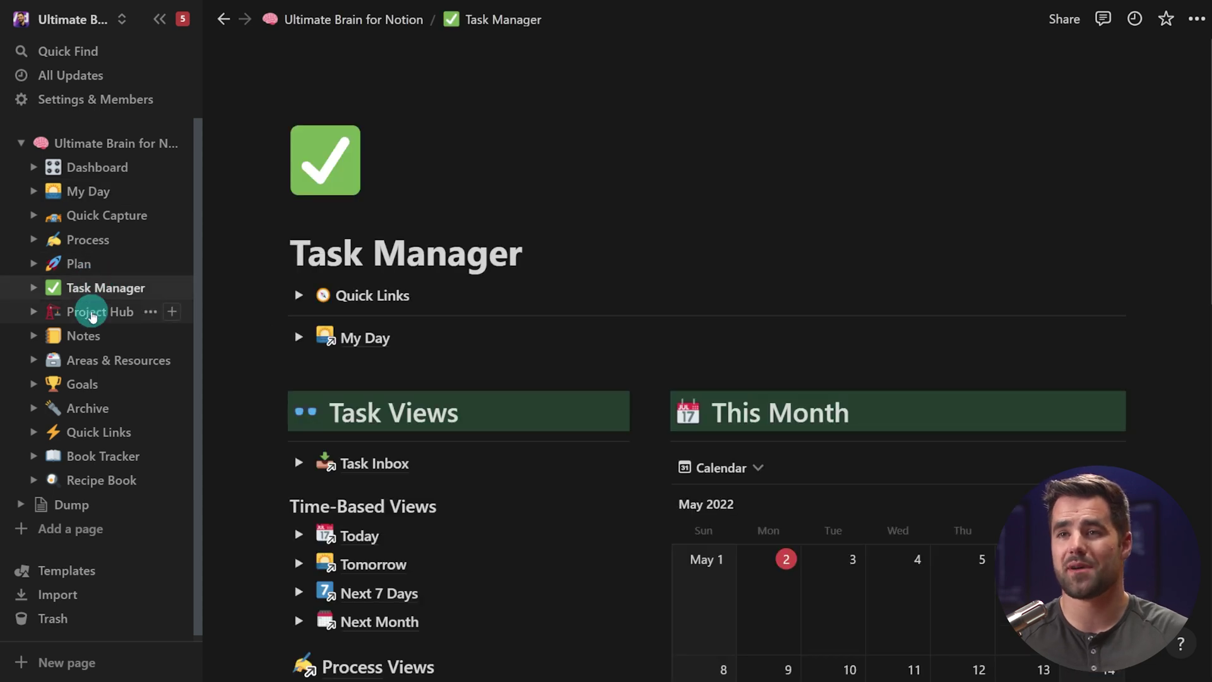
# Go to the Notes page showing Muscle Tension Notes under Favorites and Recents
pyautogui.click(84, 339)
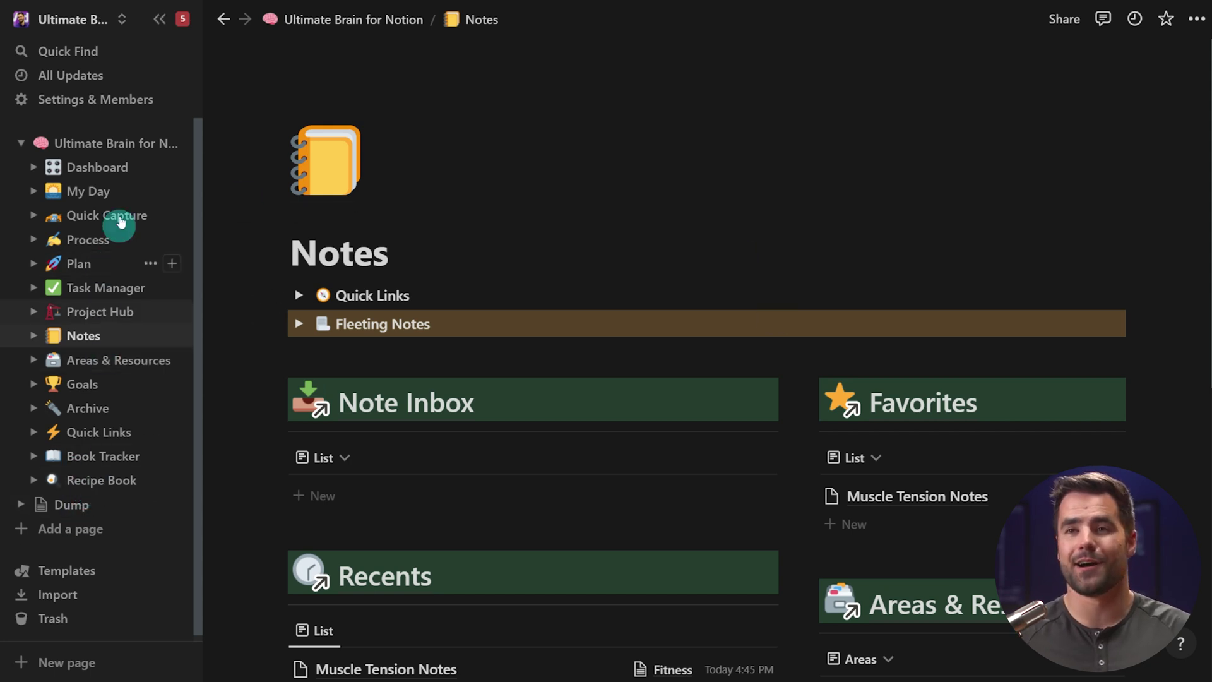
pyautogui.click(98, 144)
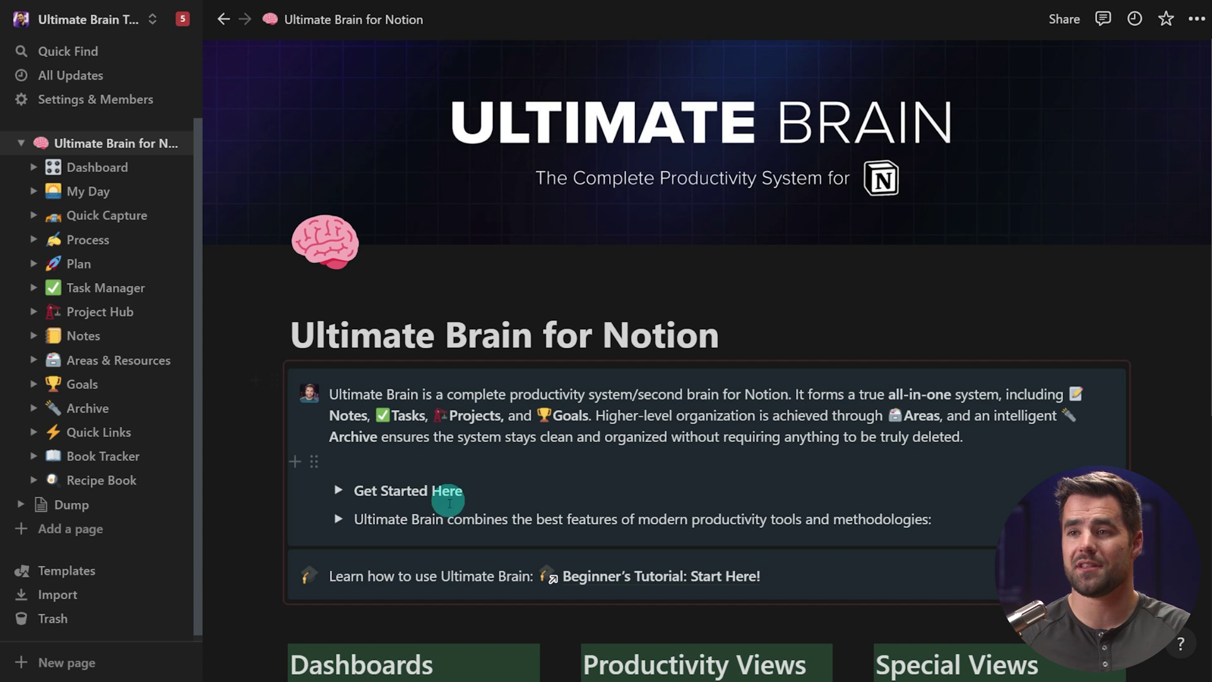
pyautogui.click(655, 574)
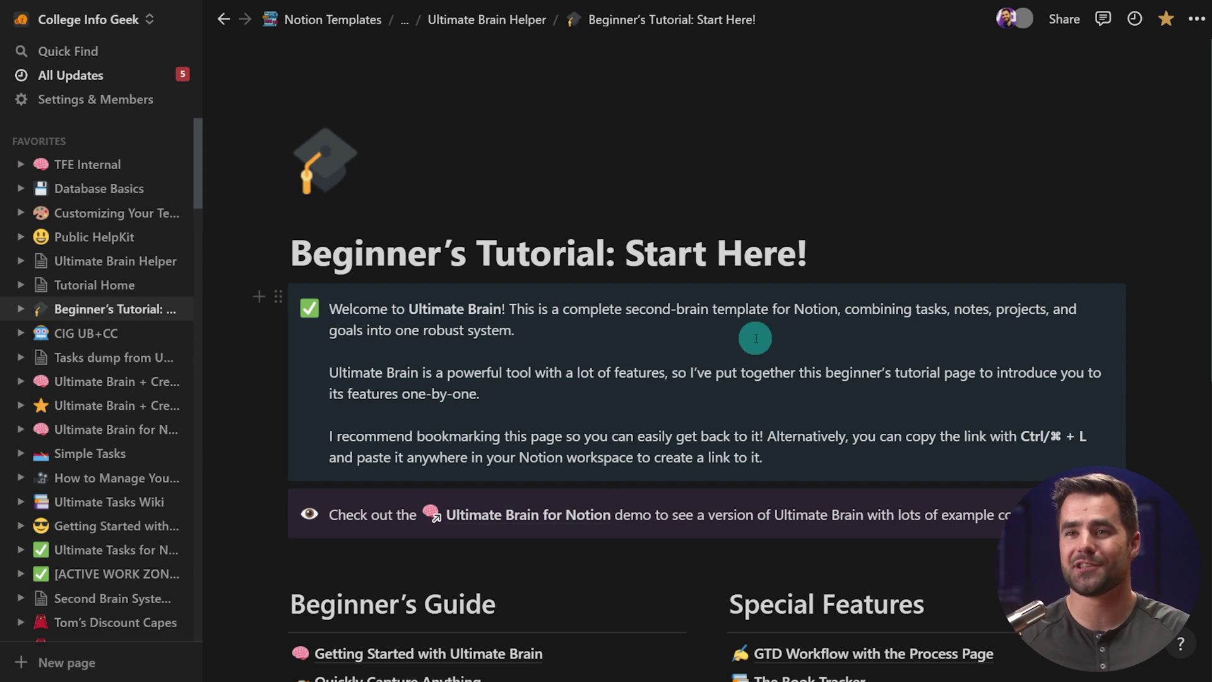
pyautogui.scroll(-3, 643, 301)
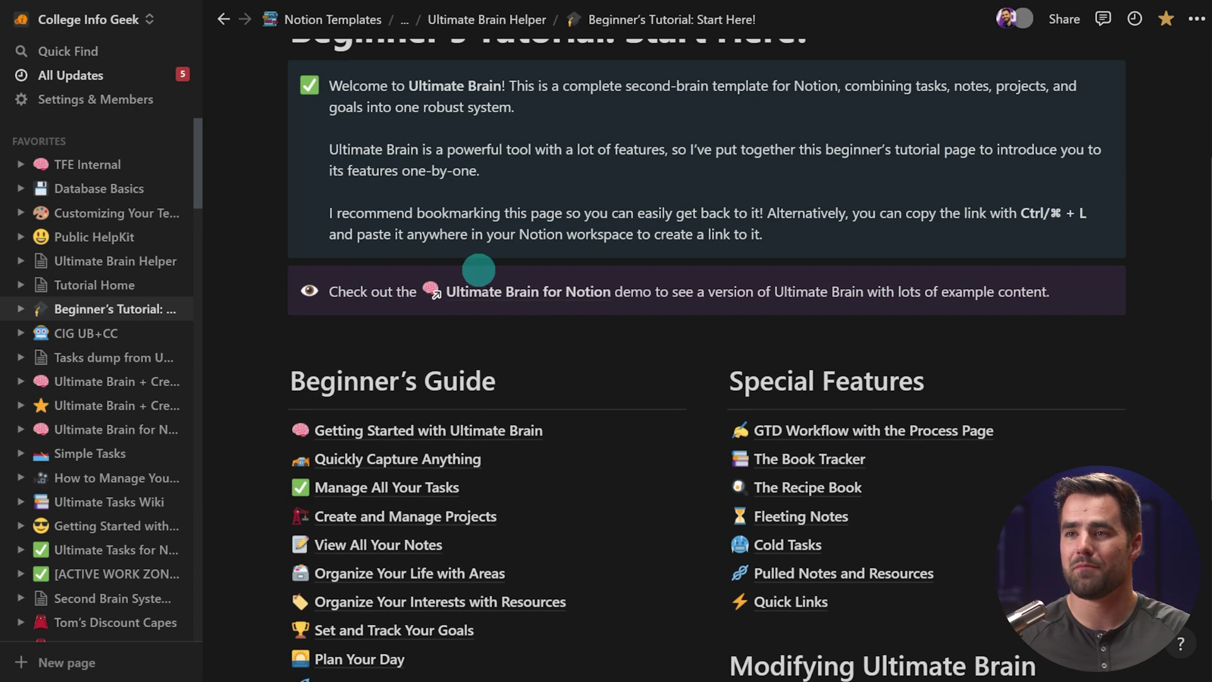
pyautogui.scroll(-3, 696, 250)
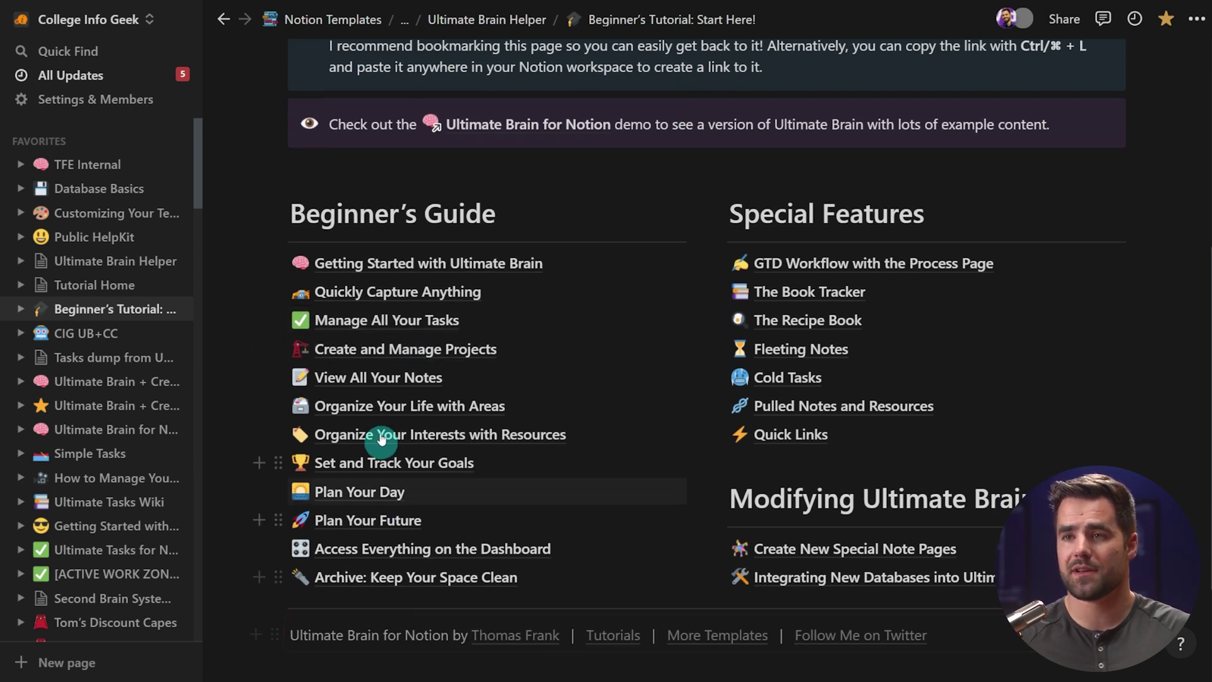
pyautogui.click(847, 551)
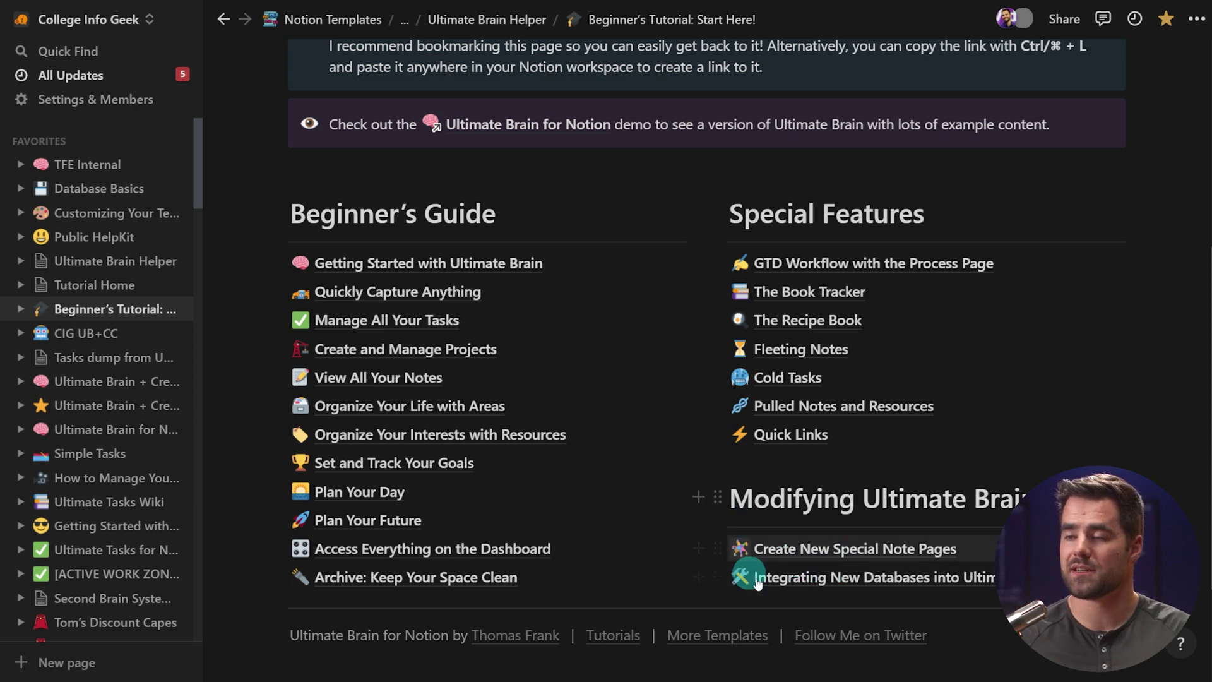
# Open 'Integrating New Databases into Ultimate Brain' and look over its caution notes and video
pyautogui.click(863, 576)
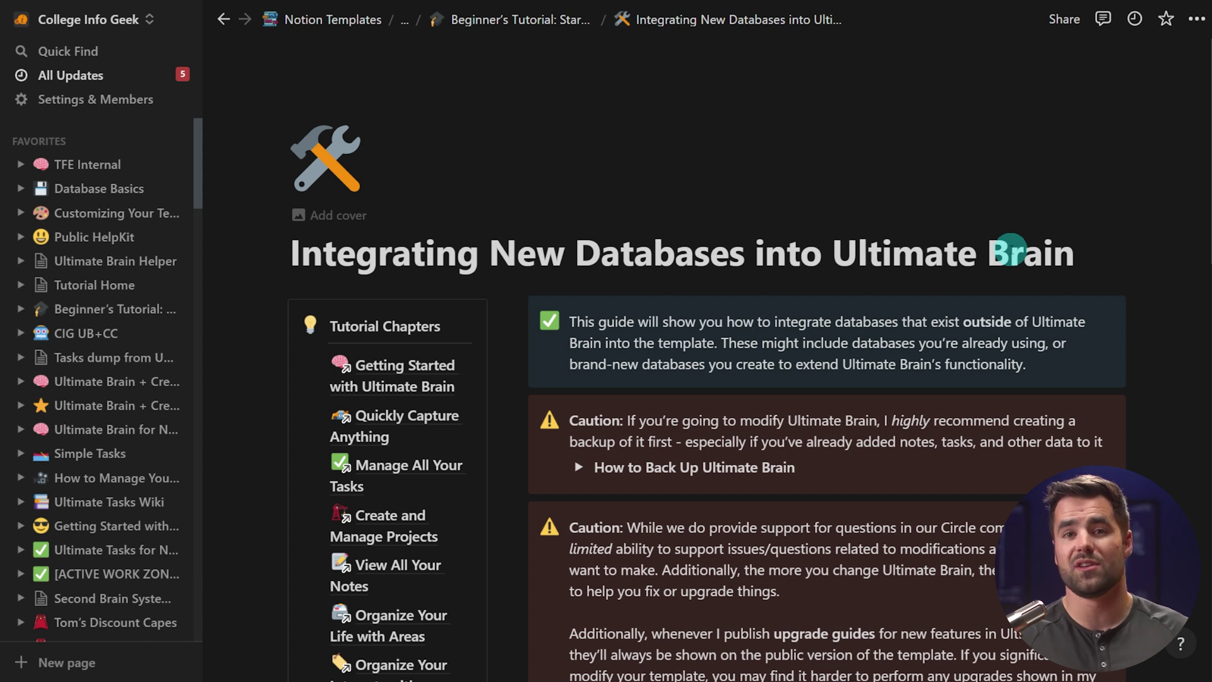
pyautogui.scroll(-9, 1011, 250)
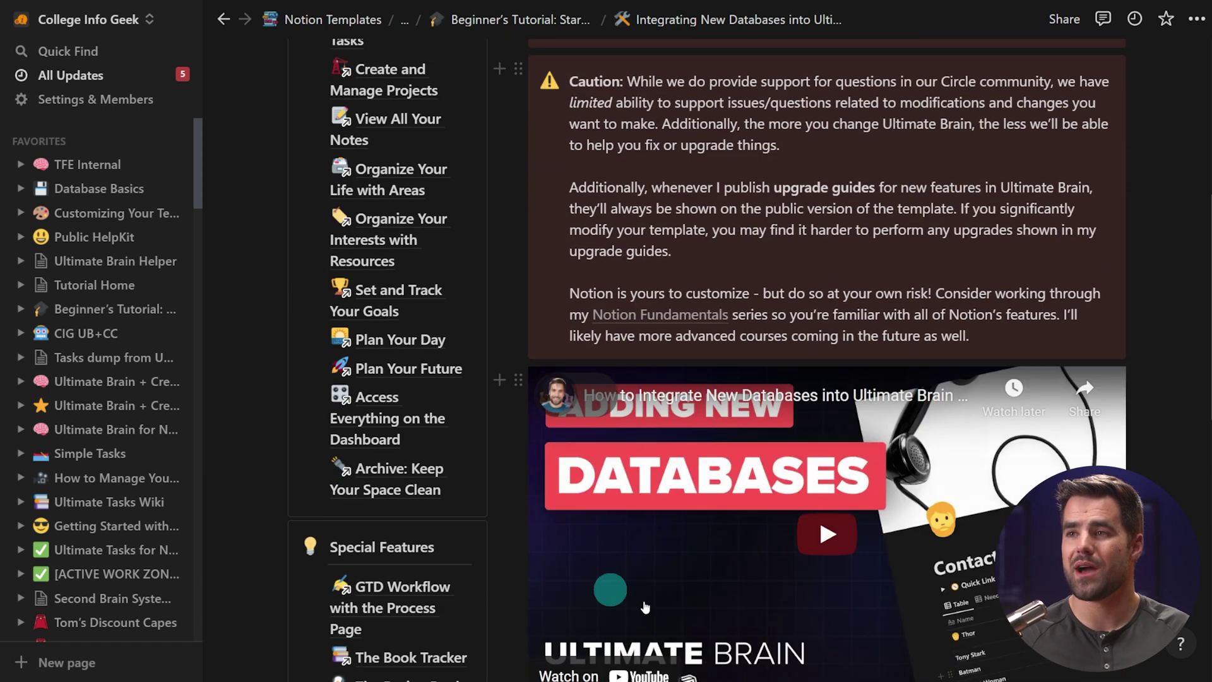
pyautogui.scroll(5, 1142, 465)
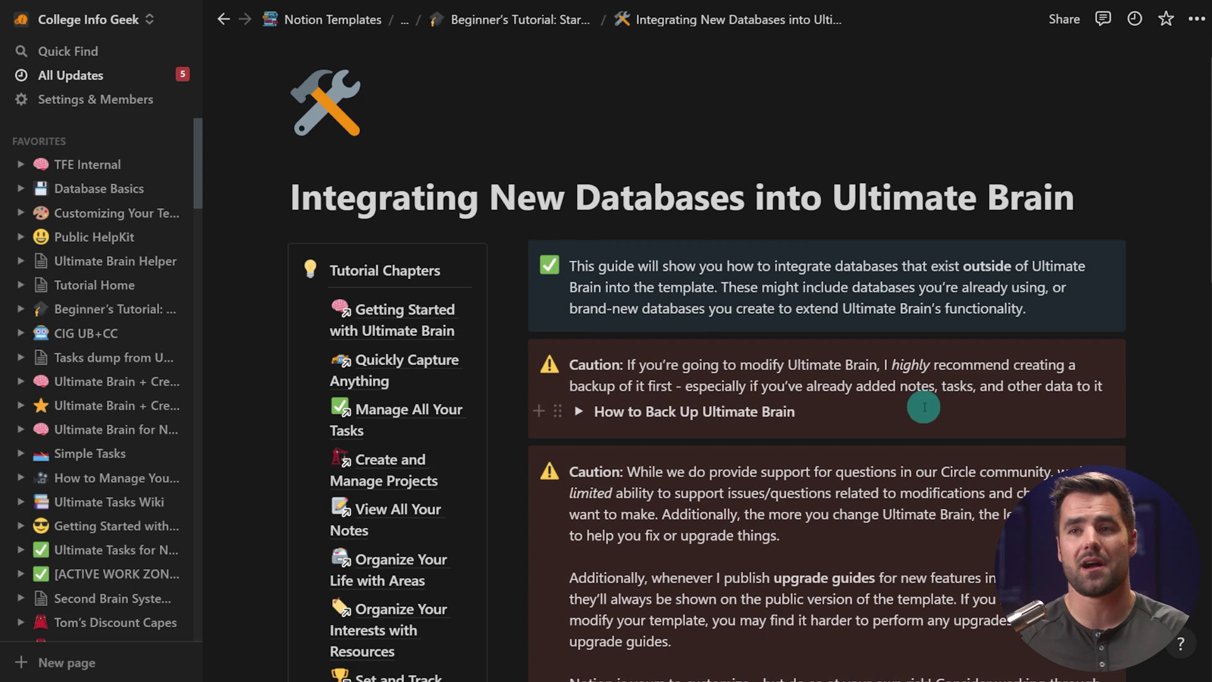
# Open Getting Started with Ultimate Brain, scroll to Notion for Beginners, and follow the Notion Fundamentals link
pyautogui.click(396, 317)
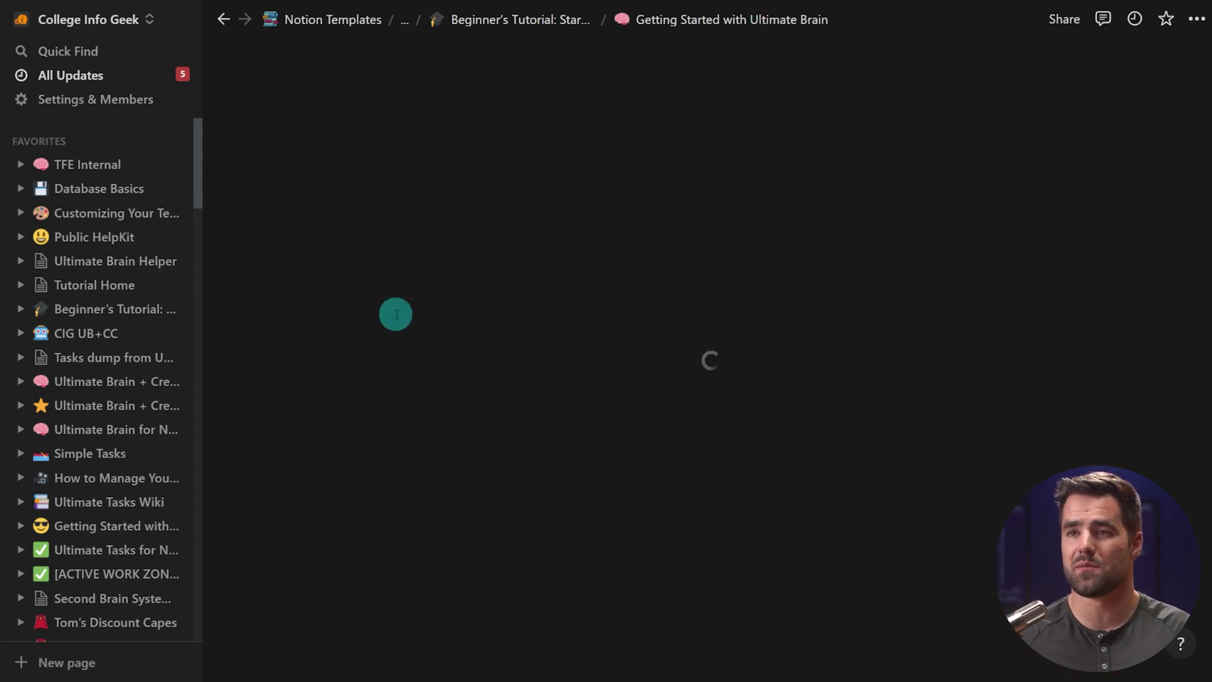
pyautogui.scroll(-20, 1121, 373)
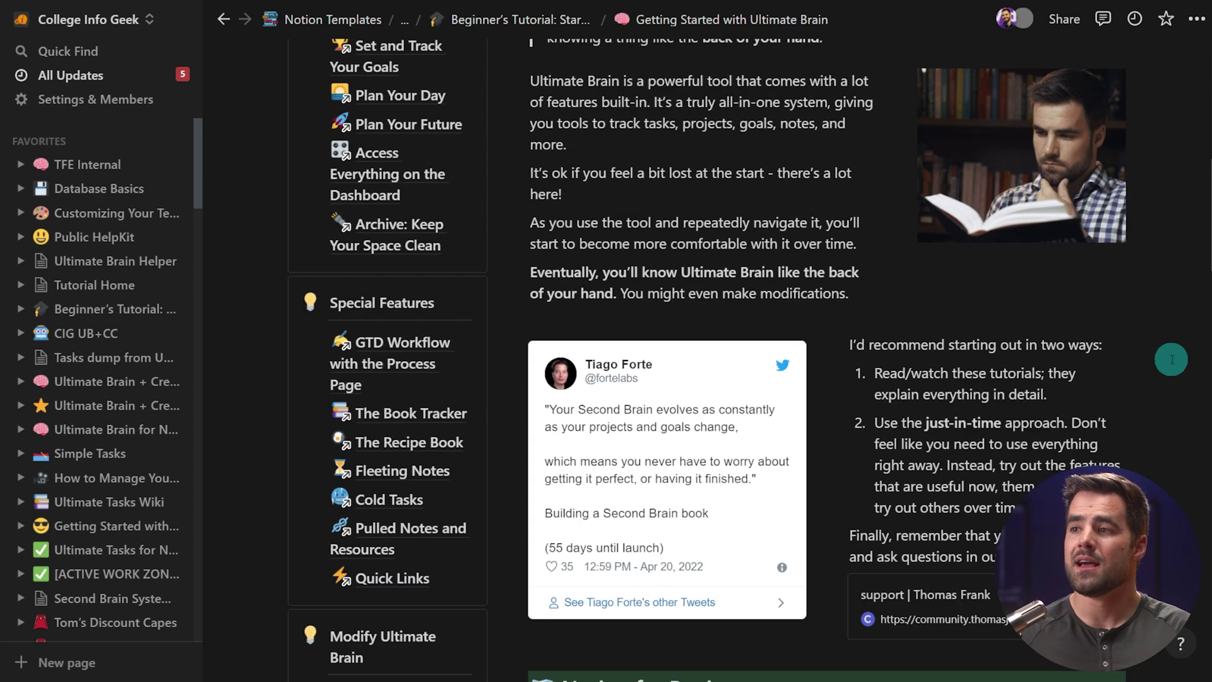
pyautogui.scroll(-10, 1172, 359)
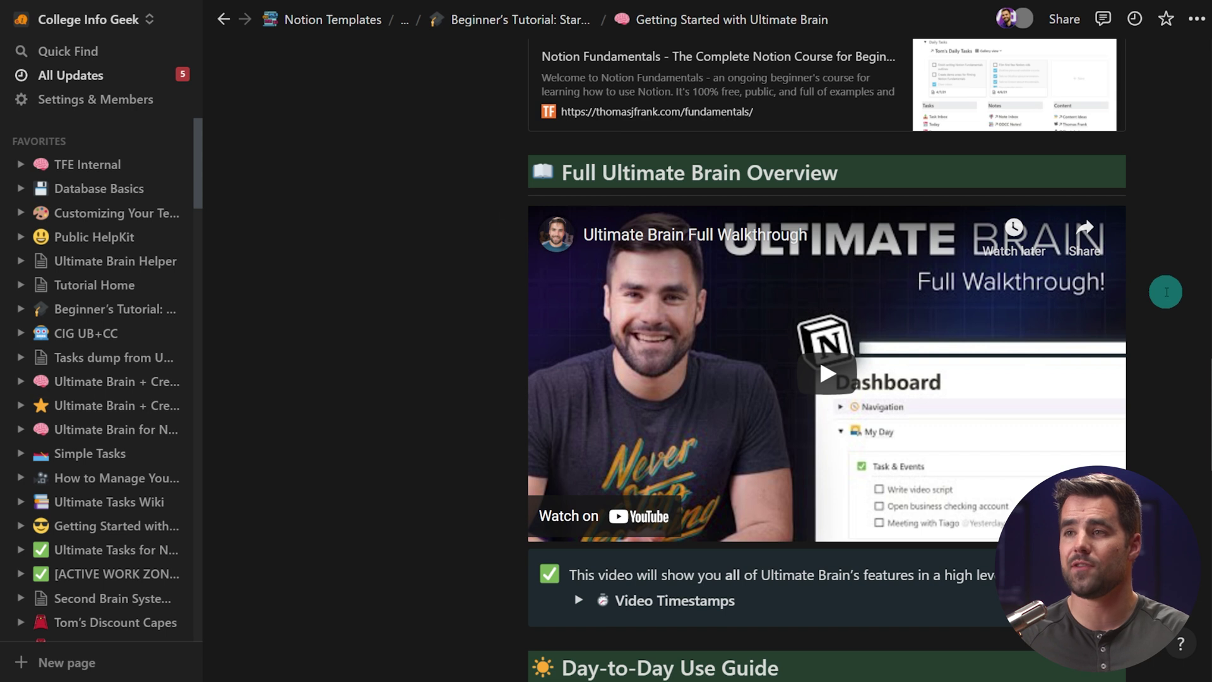
pyautogui.scroll(-8, 1165, 292)
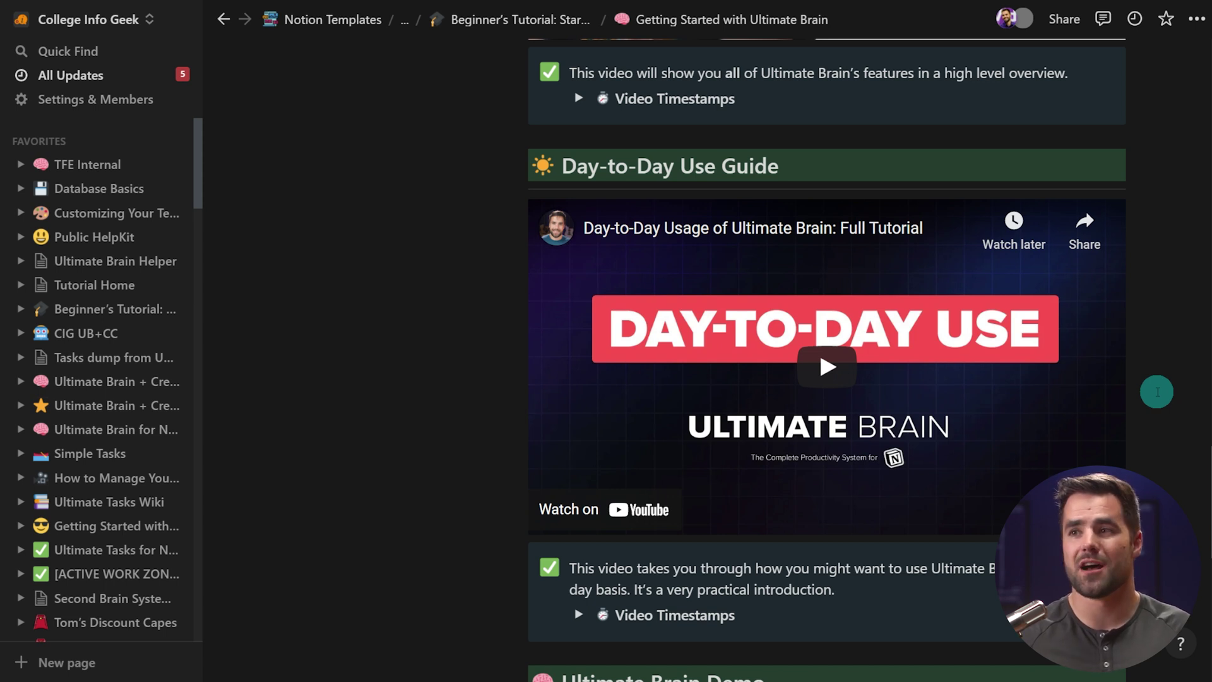
pyautogui.scroll(-3, 1157, 379)
pyautogui.scroll(7, 1157, 361)
pyautogui.scroll(-4, 1136, 379)
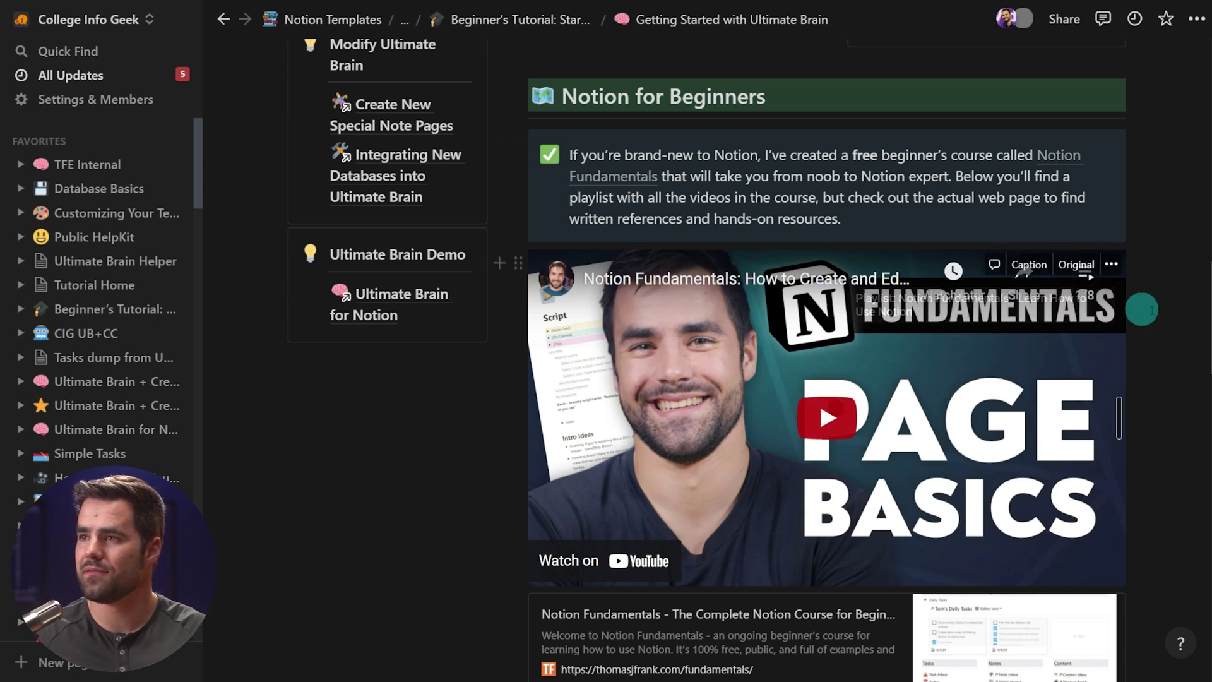
pyautogui.click(617, 175)
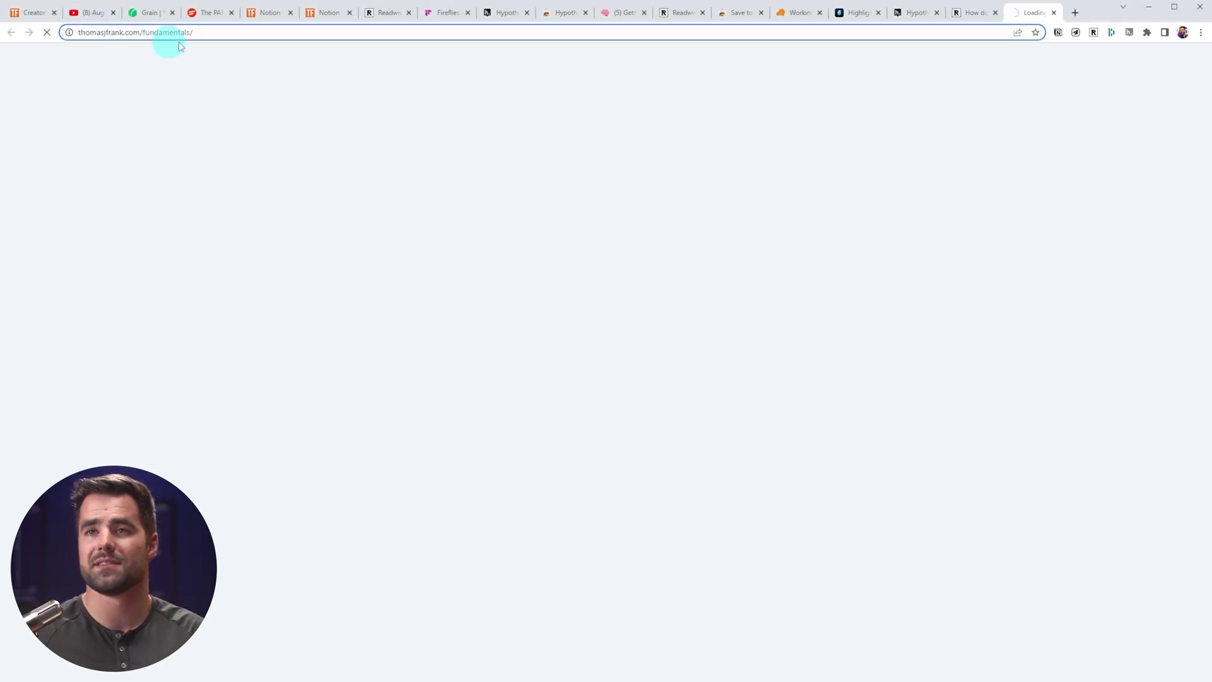
# Scroll the Notion Fundamentals course page and open the Lesson 5 Page Links and Sub-Pages article
pyautogui.scroll(-5, 616, 373)
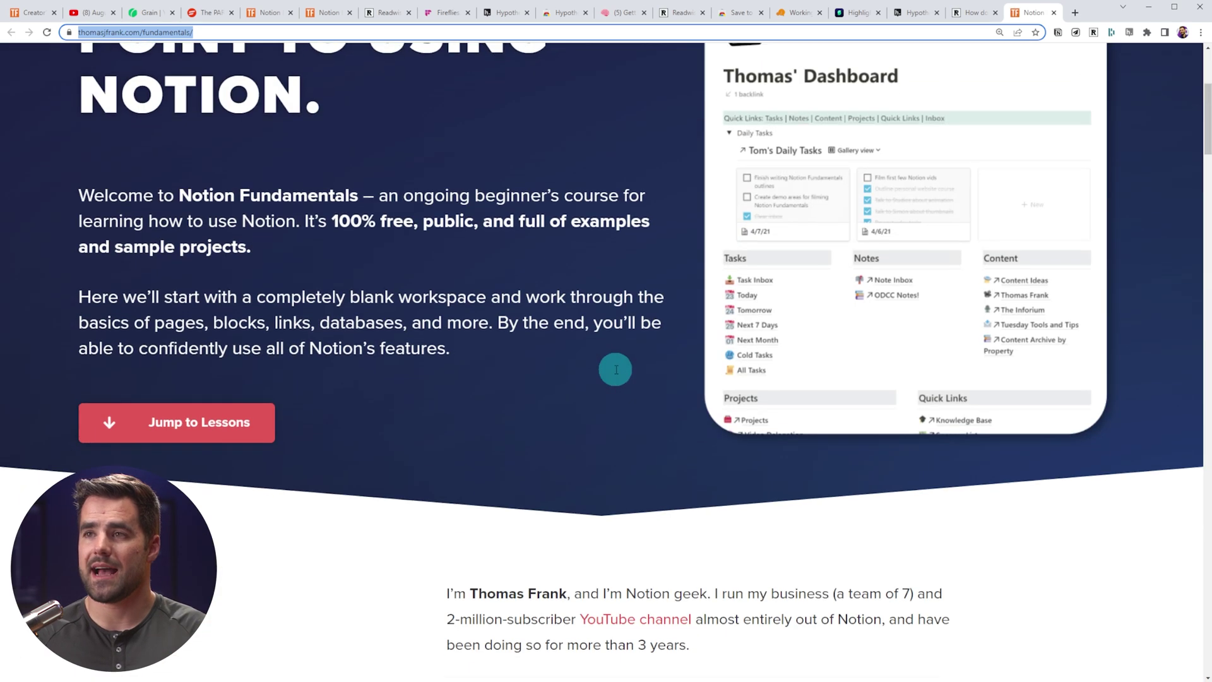
pyautogui.scroll(-20, 616, 369)
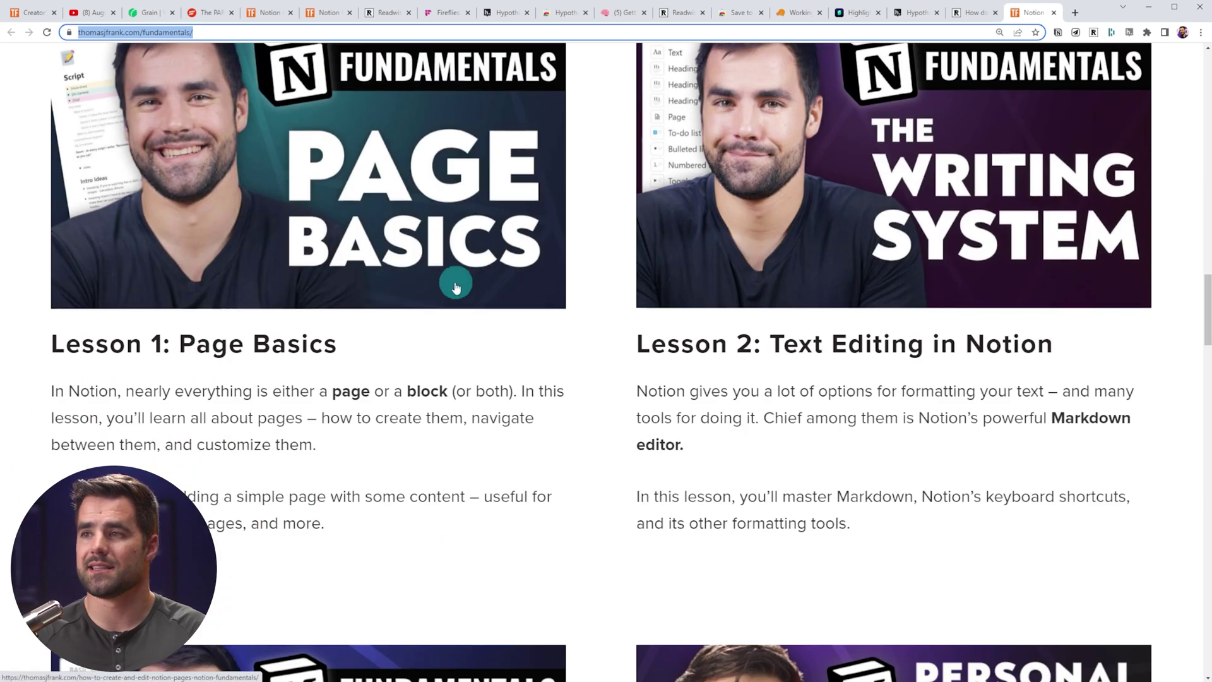
pyautogui.scroll(-15, 455, 287)
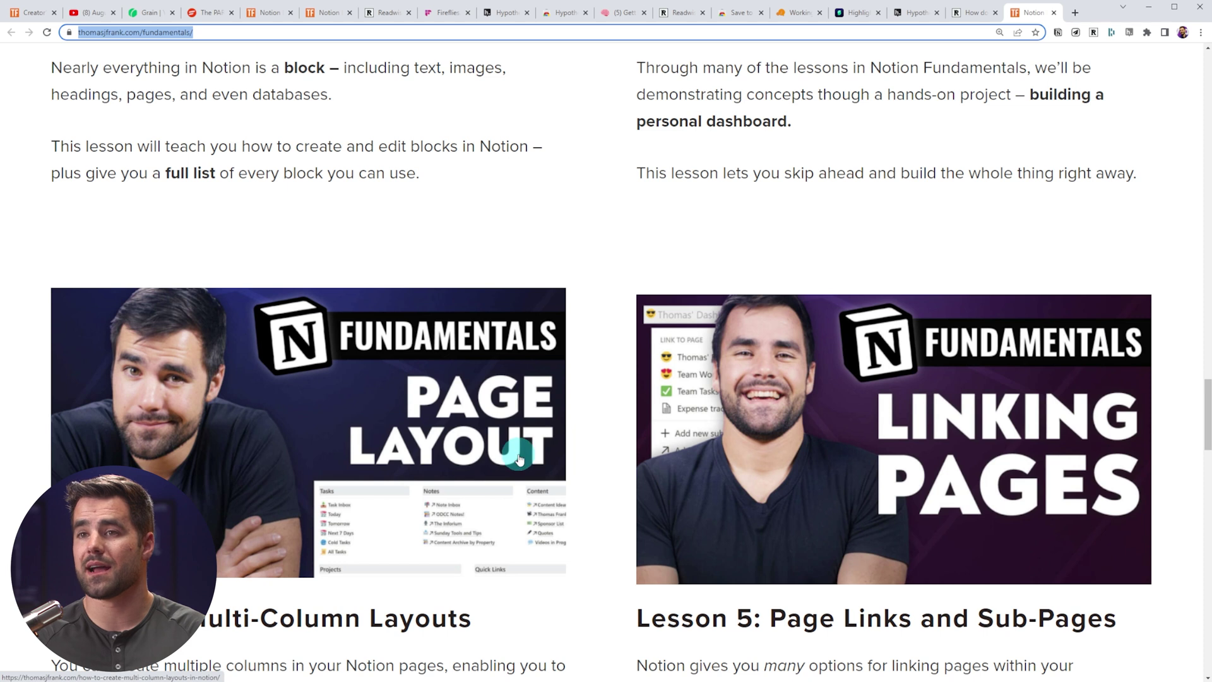
pyautogui.scroll(-1, 519, 458)
pyautogui.click(993, 347)
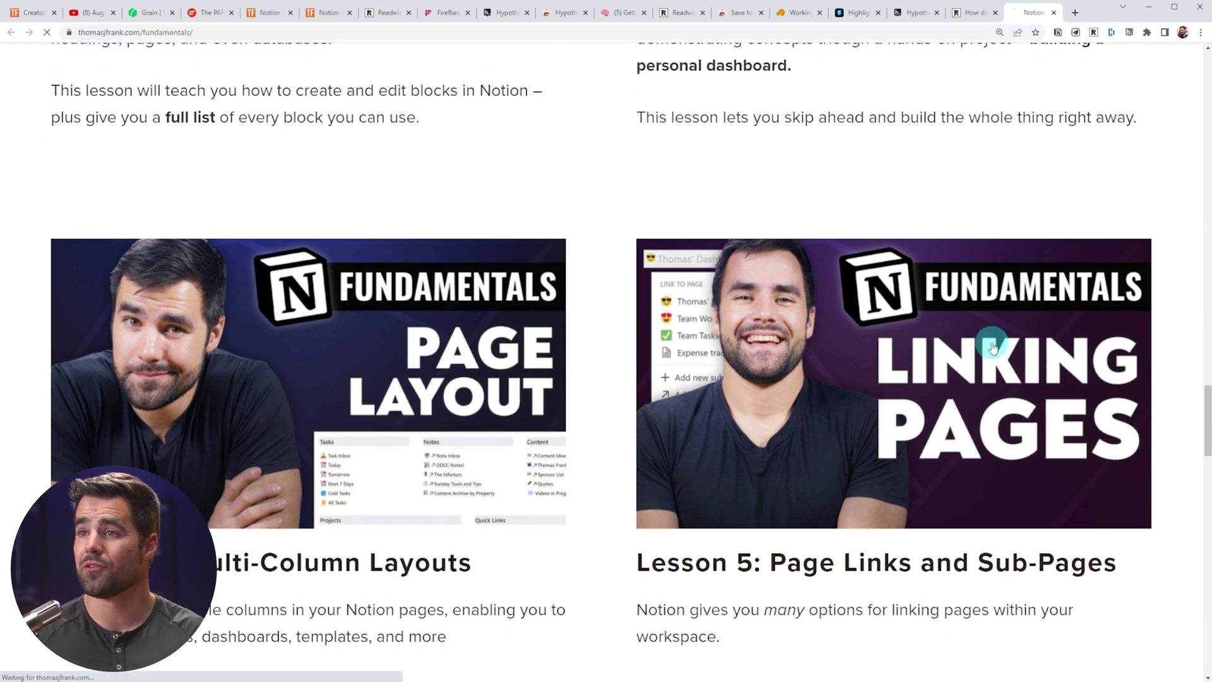
# Read through the Lesson 5 article, then switch to the template support help center tab
pyautogui.scroll(-5, 1114, 366)
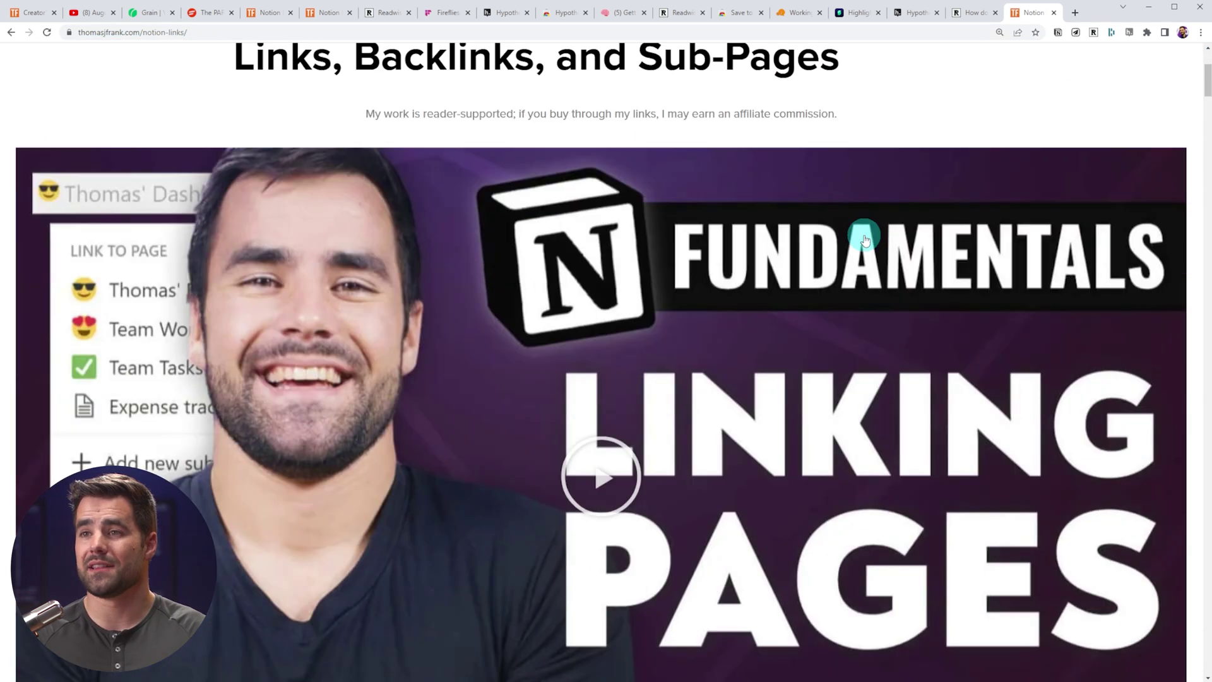
pyautogui.scroll(-14, 1105, 396)
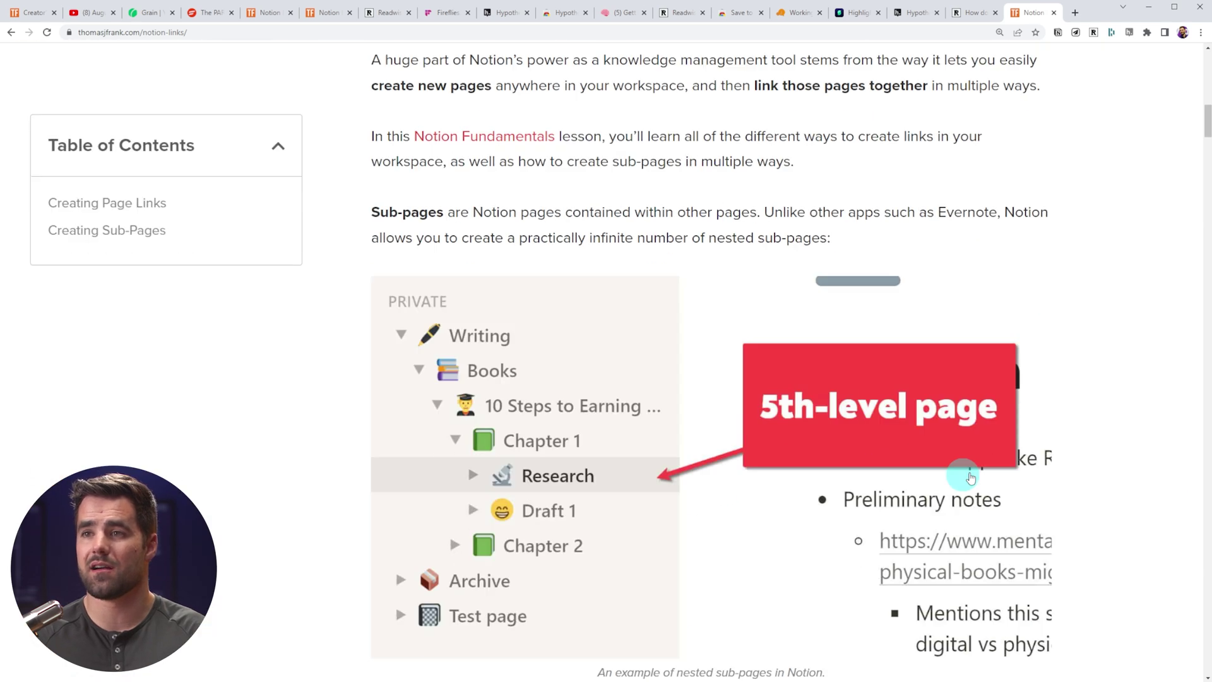
pyautogui.scroll(-10, 797, 230)
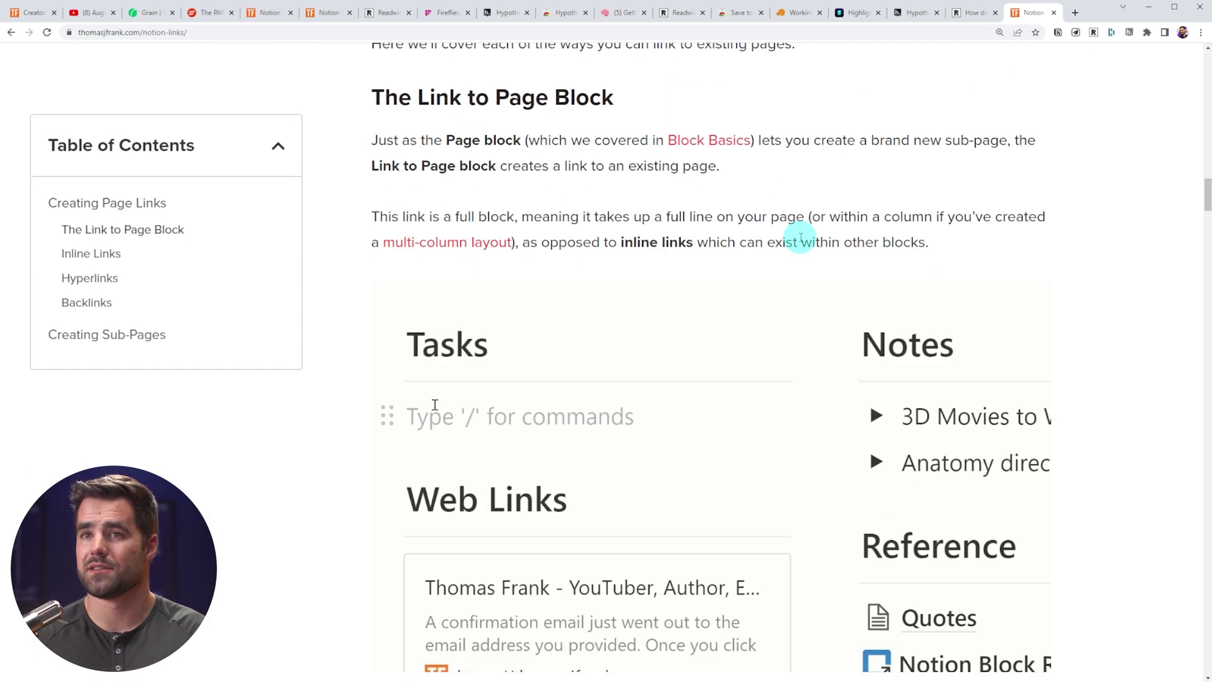
pyautogui.scroll(-12, 804, 248)
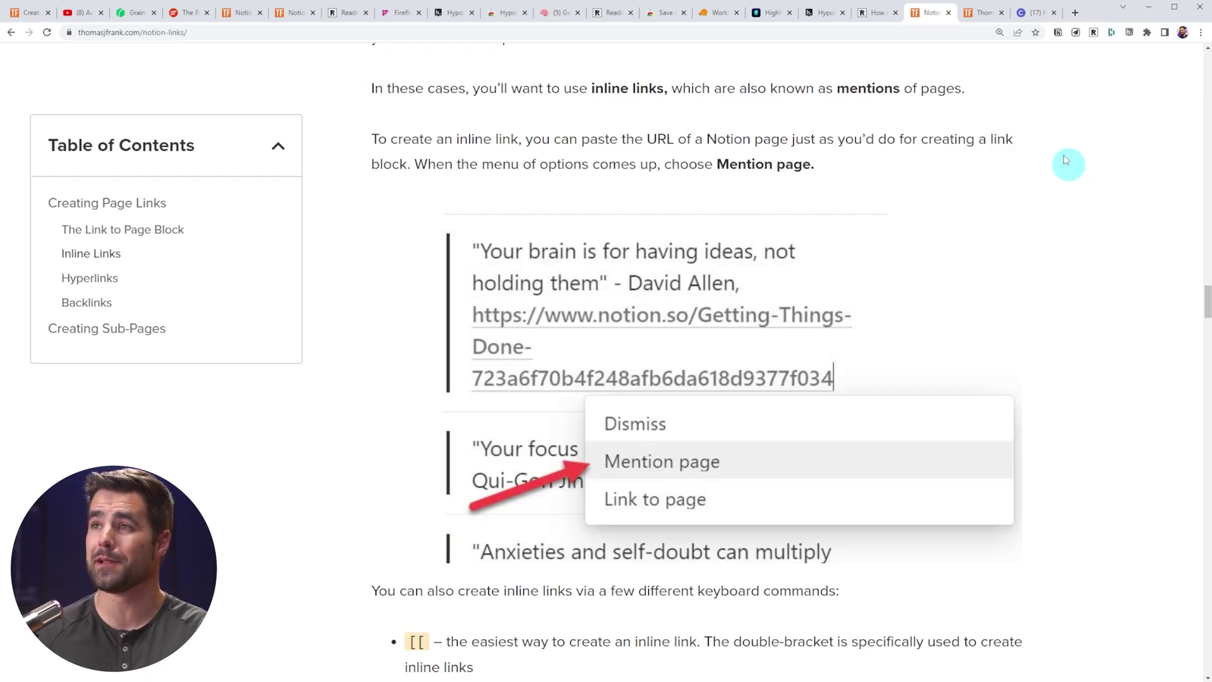
pyautogui.click(983, 14)
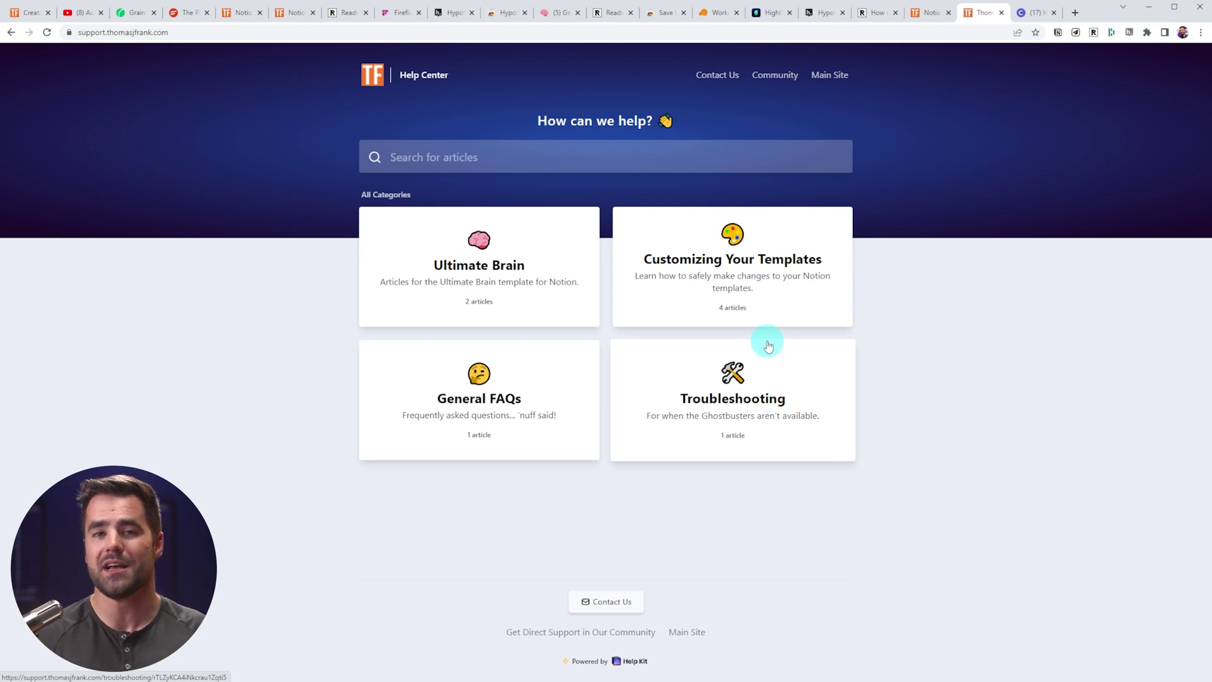
# Open 'How to Unlock Notion Databases' under Customizing Your Templates and read through its walkthrough
pyautogui.click(757, 280)
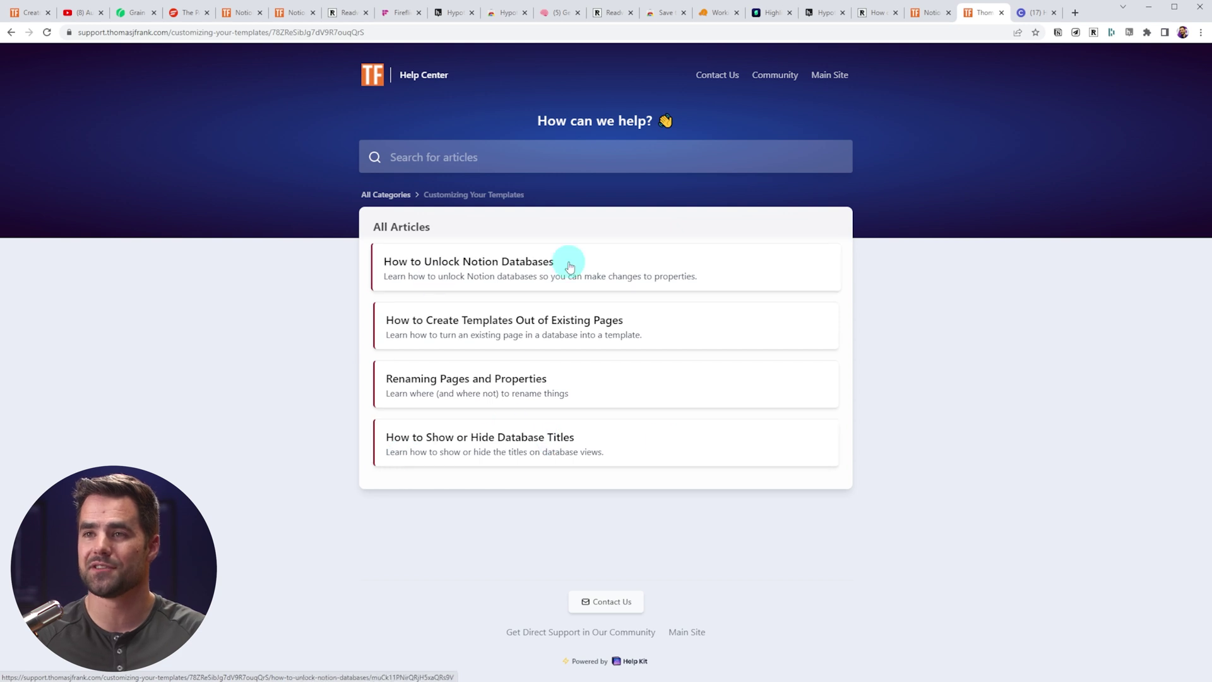
pyautogui.click(548, 271)
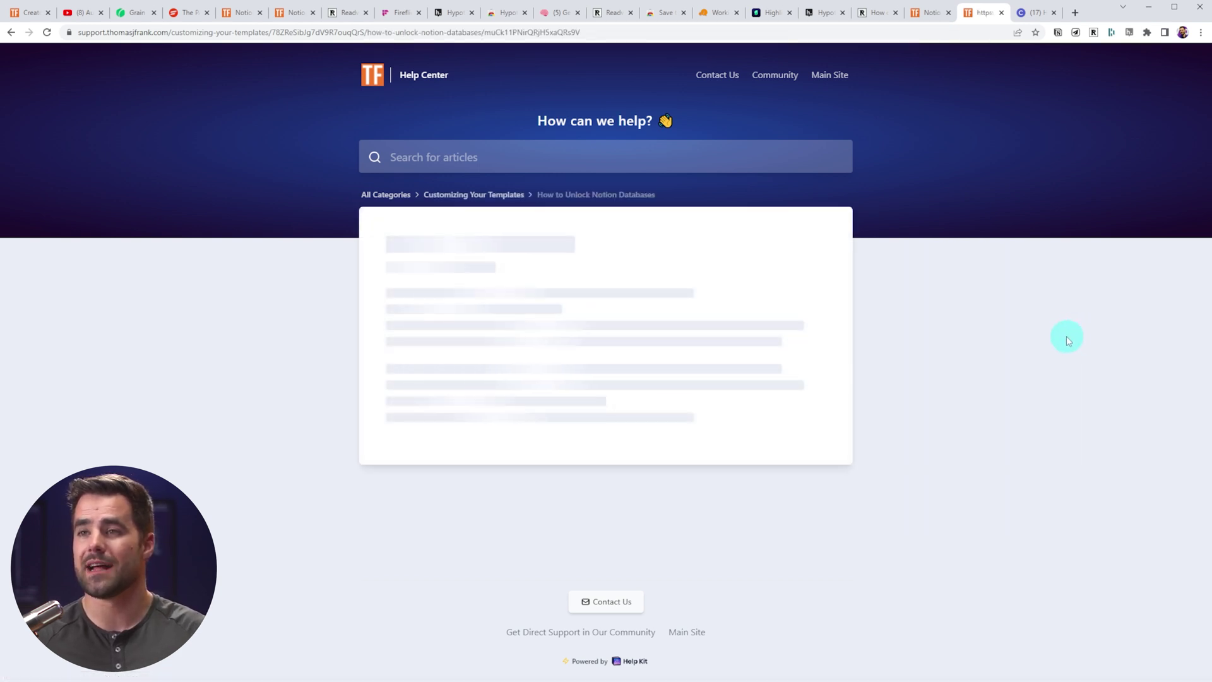
pyautogui.scroll(-2, 1011, 430)
pyautogui.scroll(-3, 1011, 430)
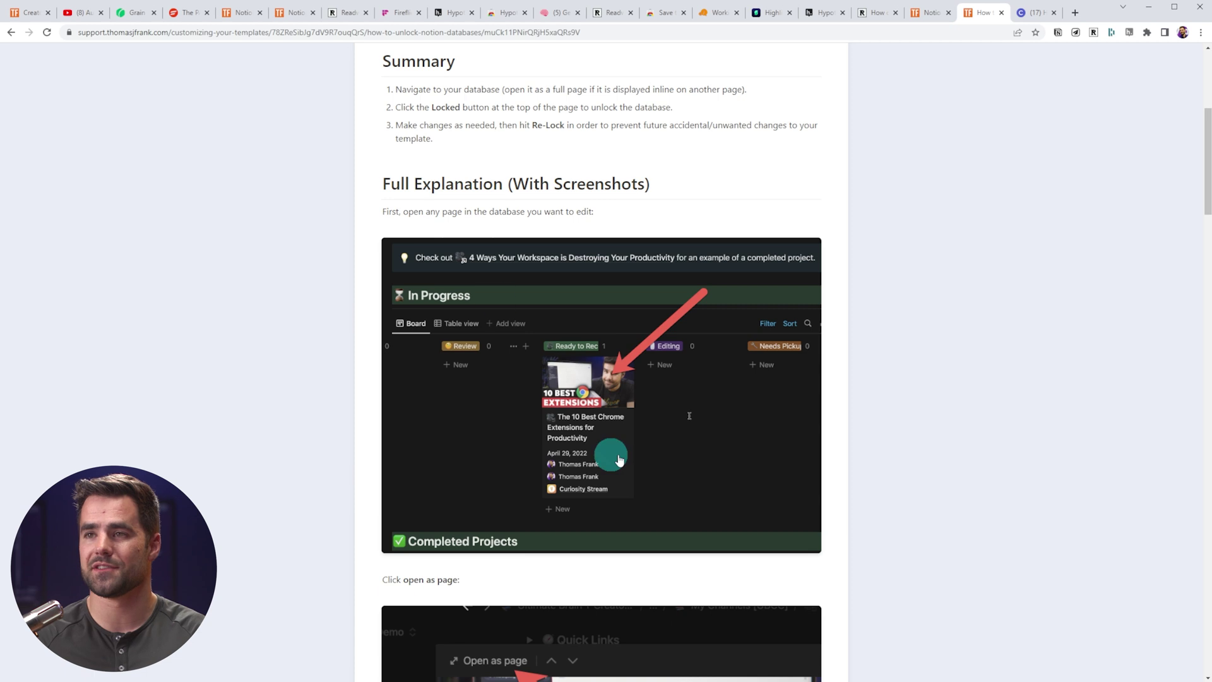
pyautogui.scroll(-15, 684, 406)
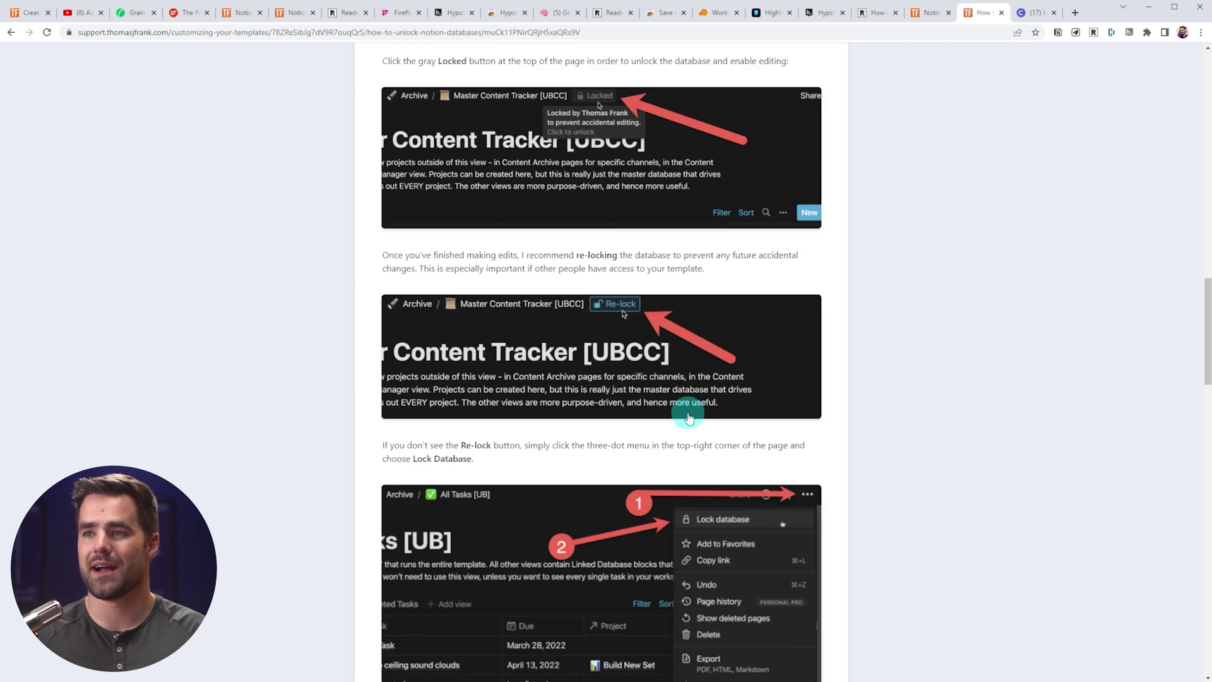
pyautogui.scroll(-5, 689, 419)
pyautogui.scroll(15, 722, 438)
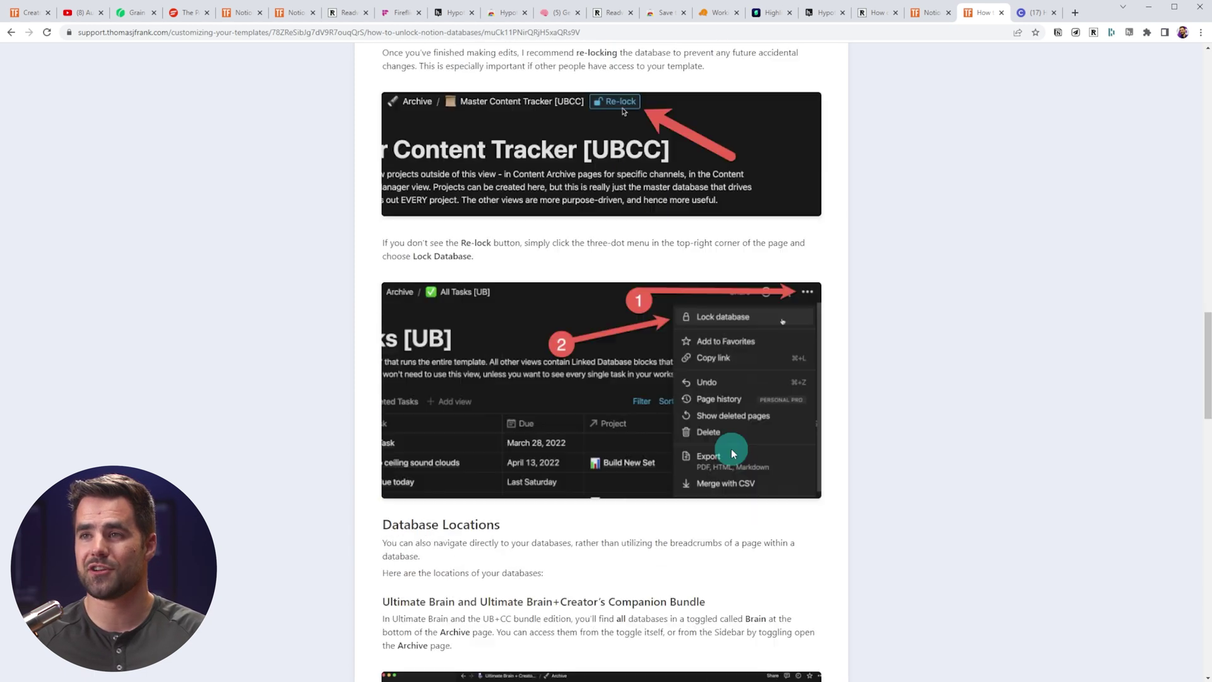
pyautogui.scroll(15, 731, 452)
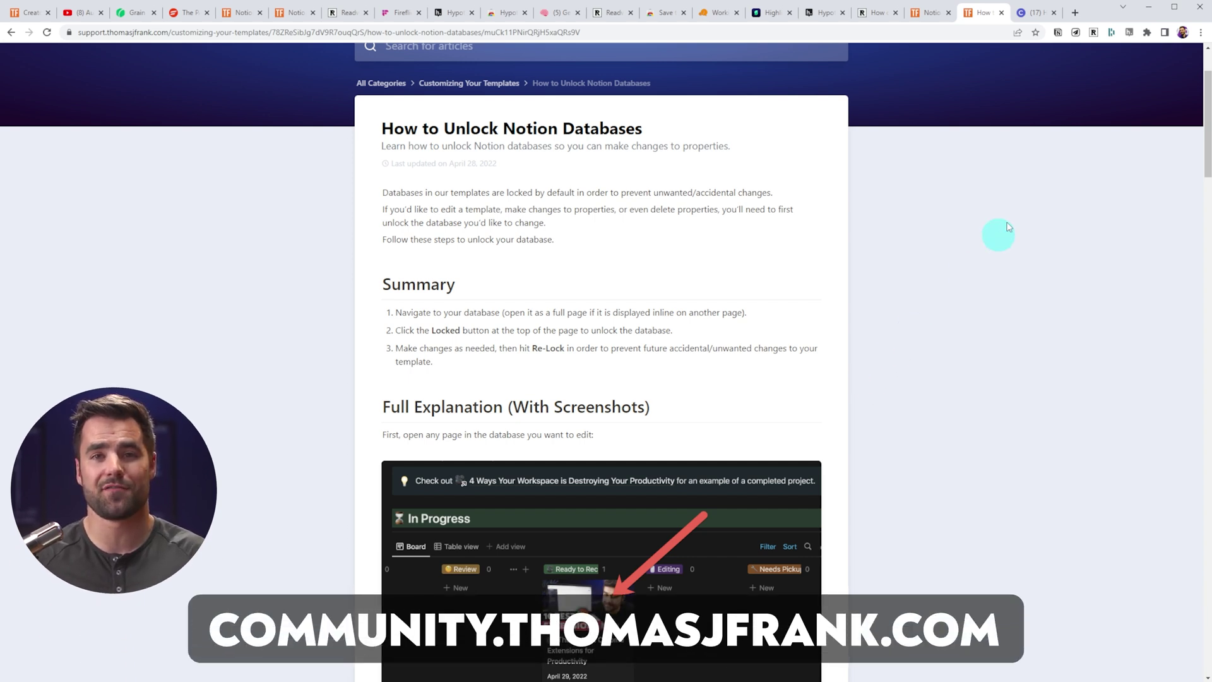
# Switch to the community.thomasjfrank.com tab and scroll its Home feed and template channels
pyautogui.click(1038, 13)
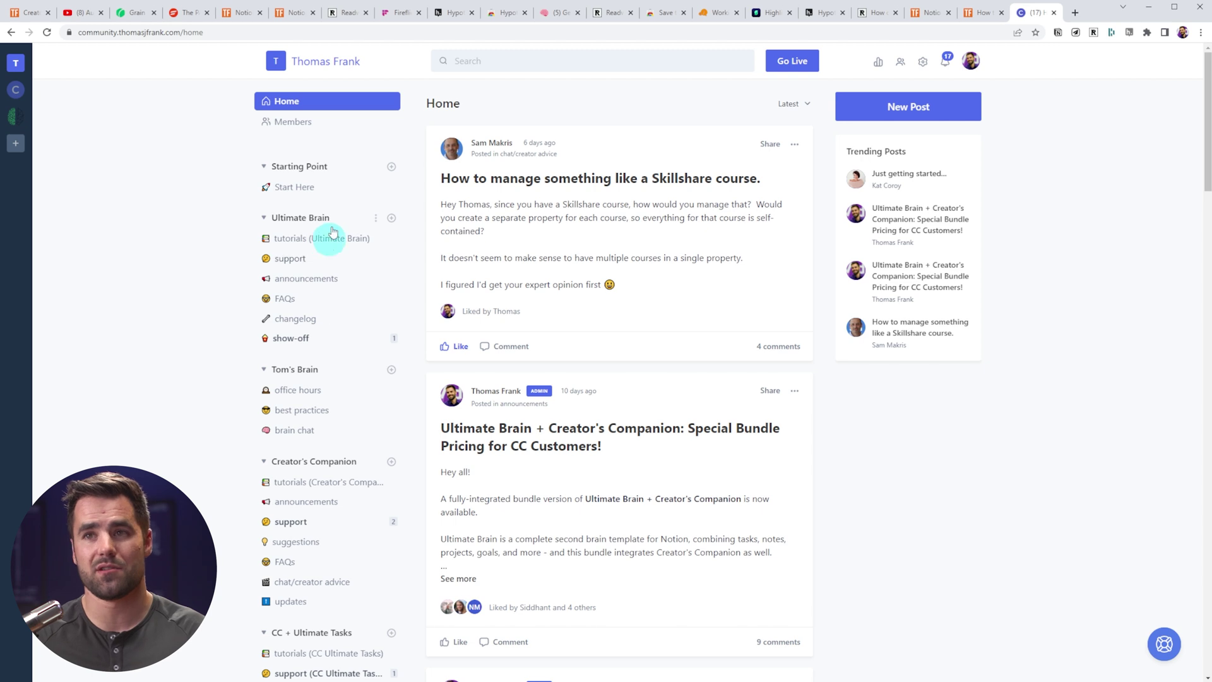
pyautogui.scroll(-3, 158, 378)
pyautogui.scroll(-3, 340, 391)
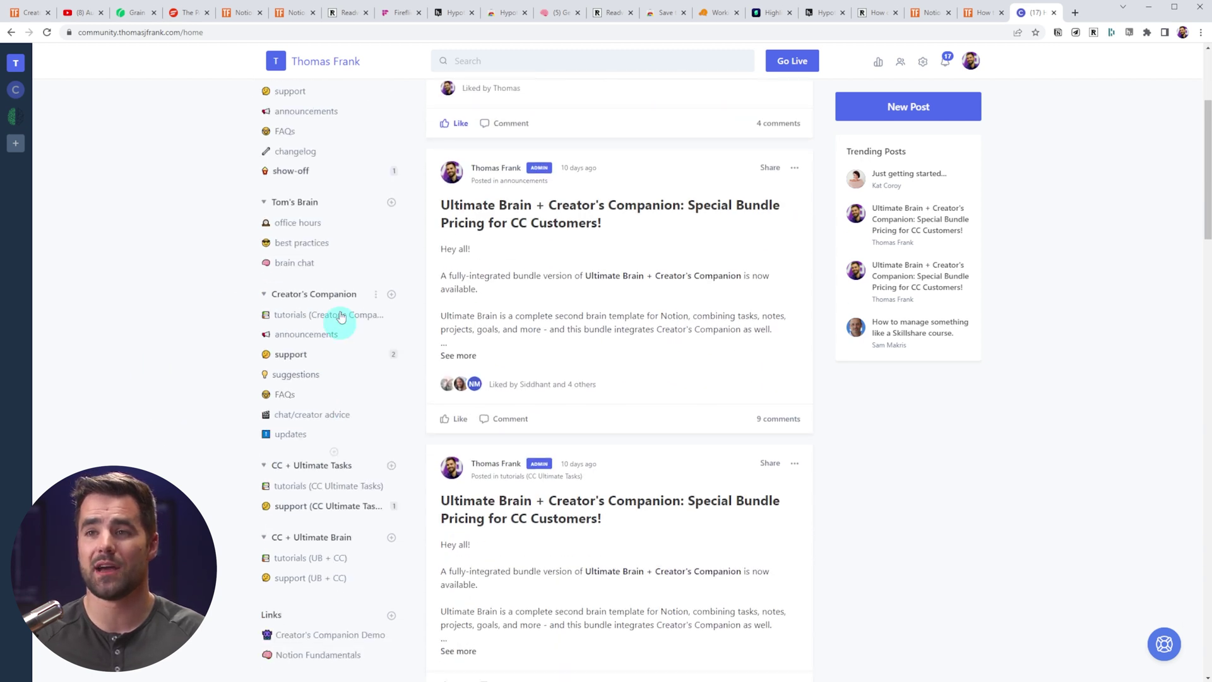
pyautogui.scroll(3, 329, 400)
pyautogui.scroll(4, 648, 379)
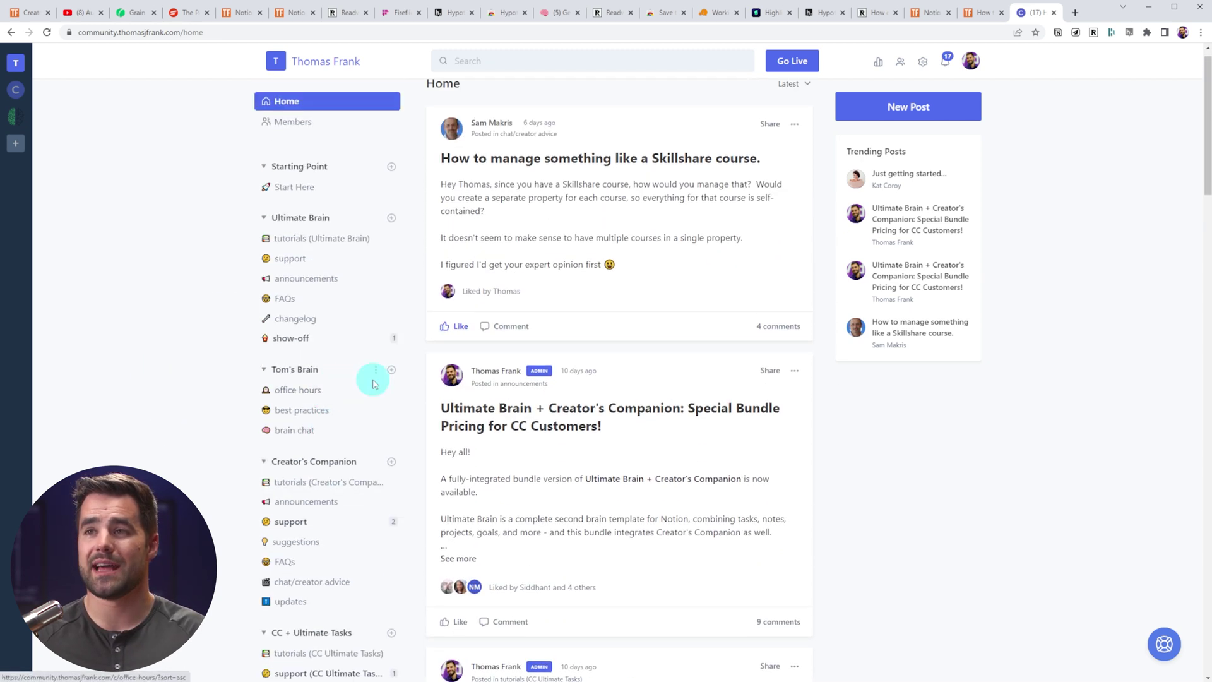